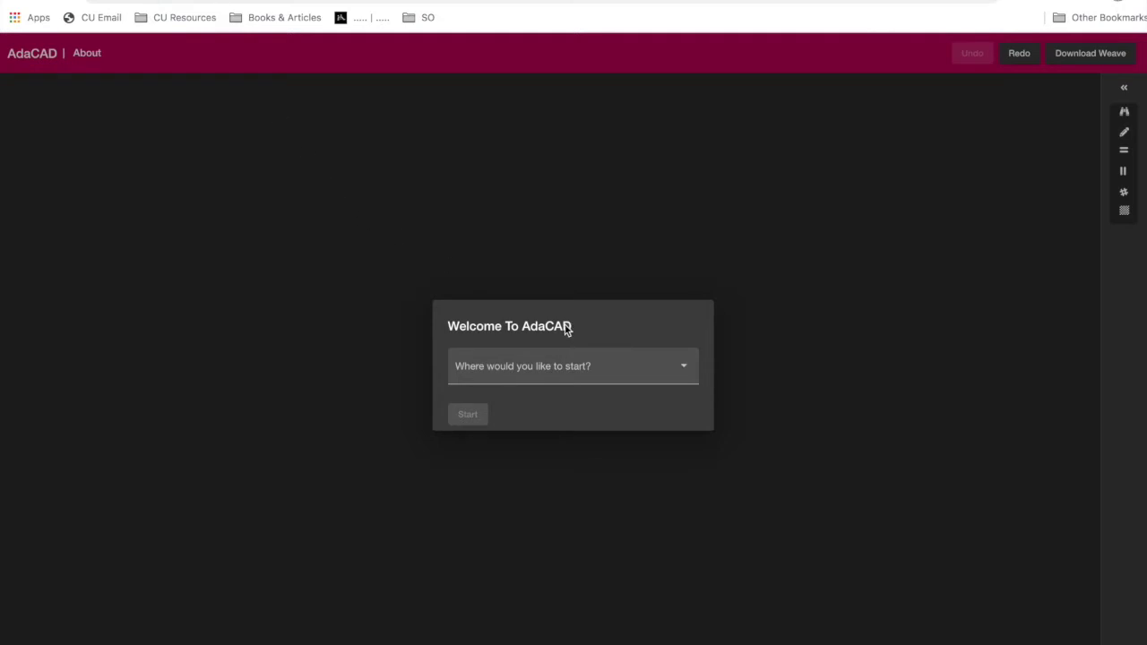
Choose Begin New Draft in the welcome dialog and set the loom type to Floor
left_click(579, 379)
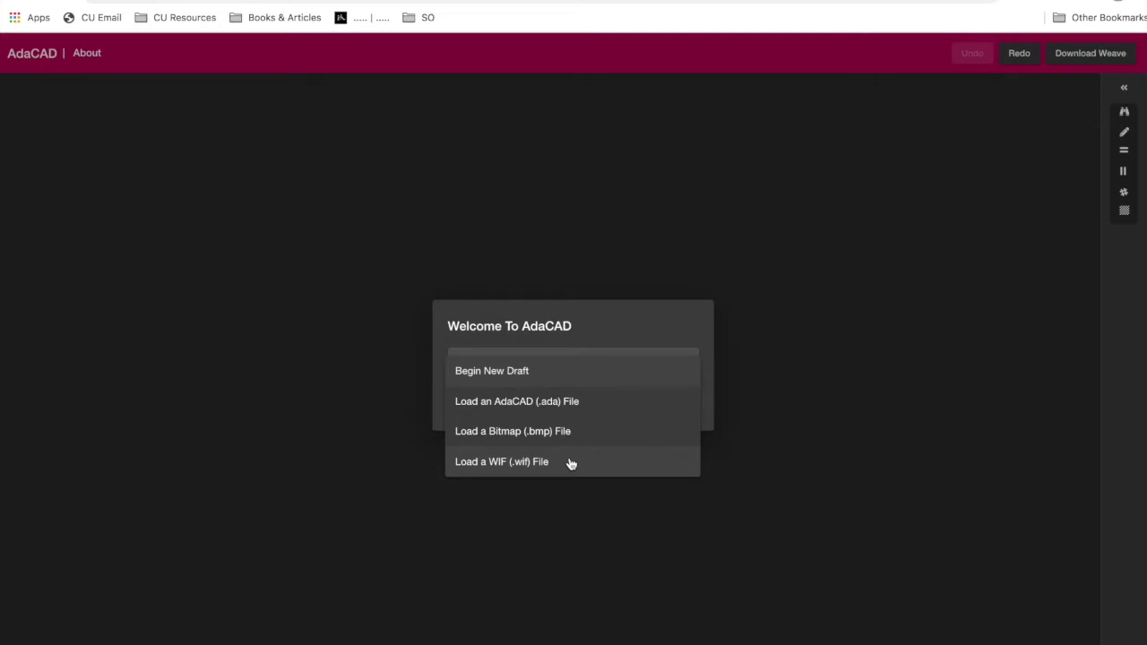
left_click(493, 371)
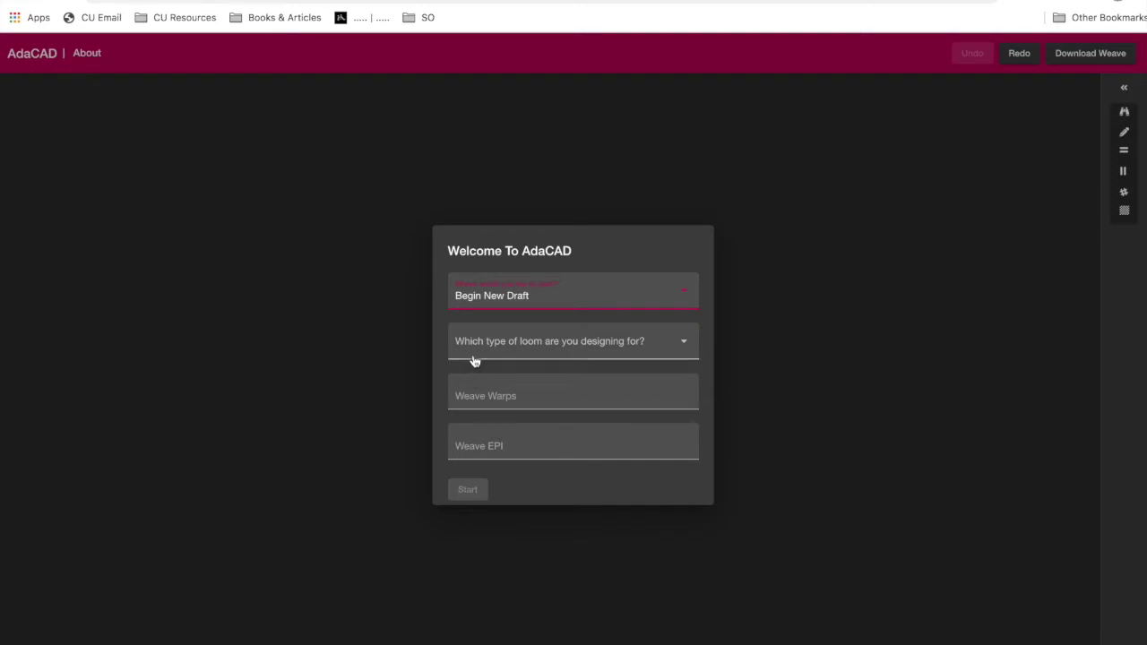
left_click(548, 351)
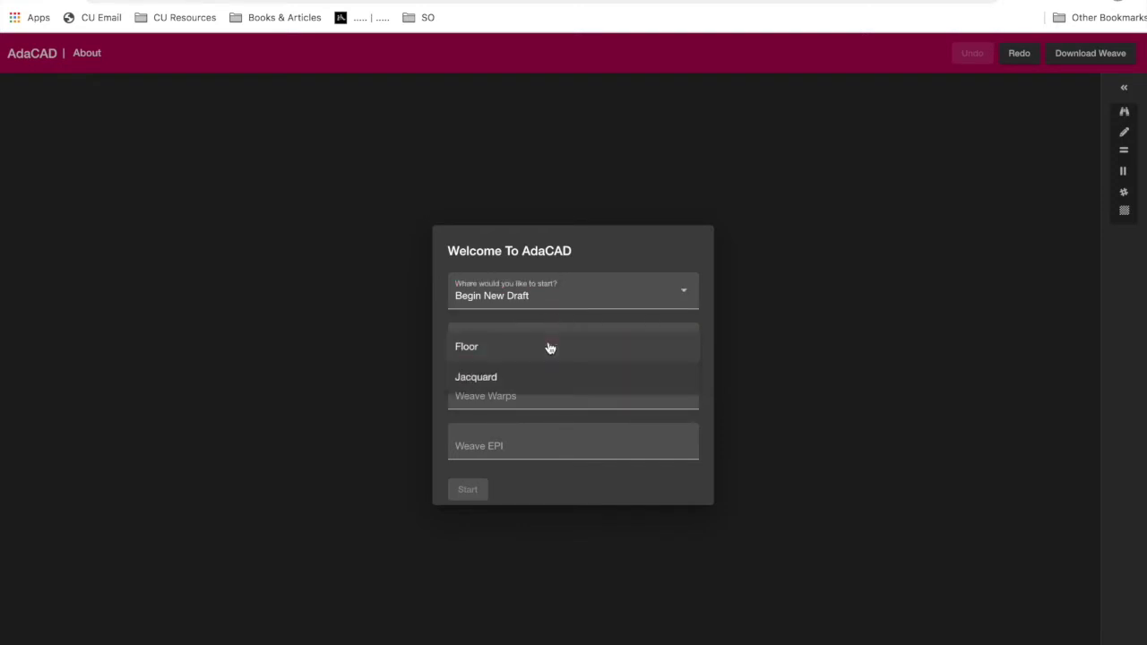
left_click(460, 351)
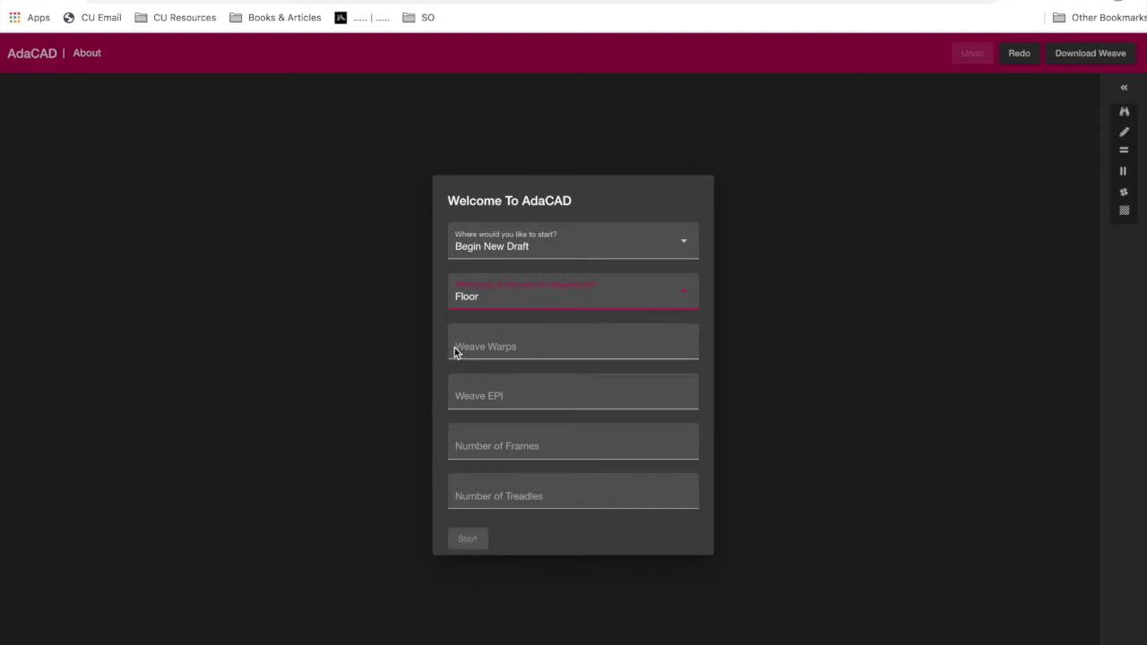
left_click(485, 346)
Enter 50 warps, 10 EPI, 8 frames and 10 treadles, then start the draft
type("50")
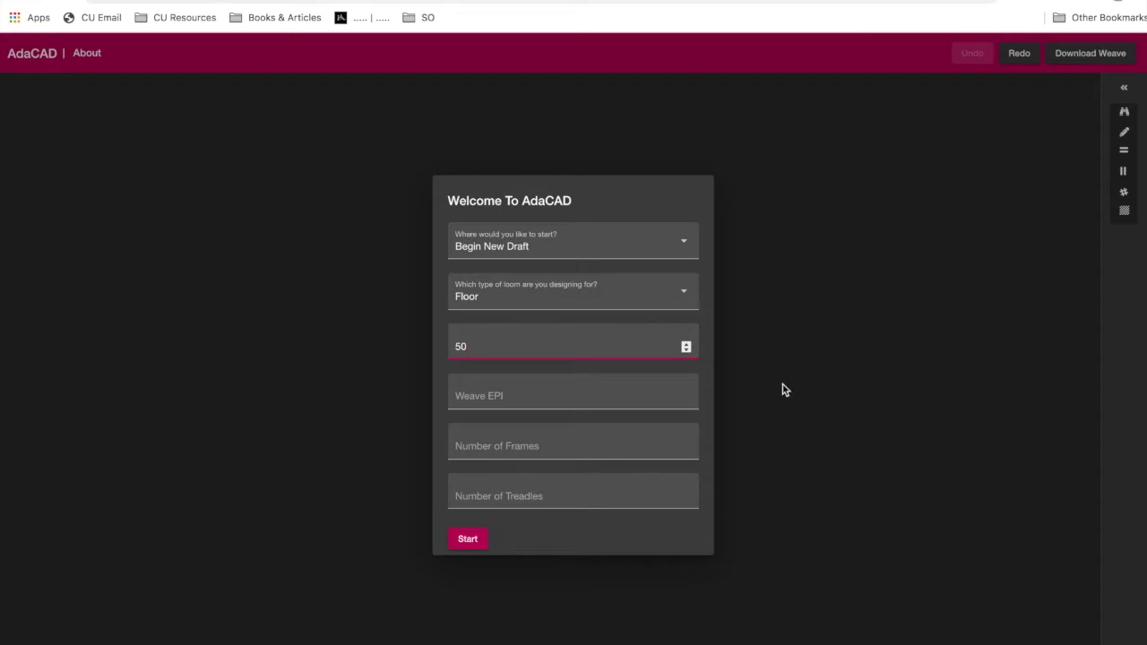
left_click(525, 392)
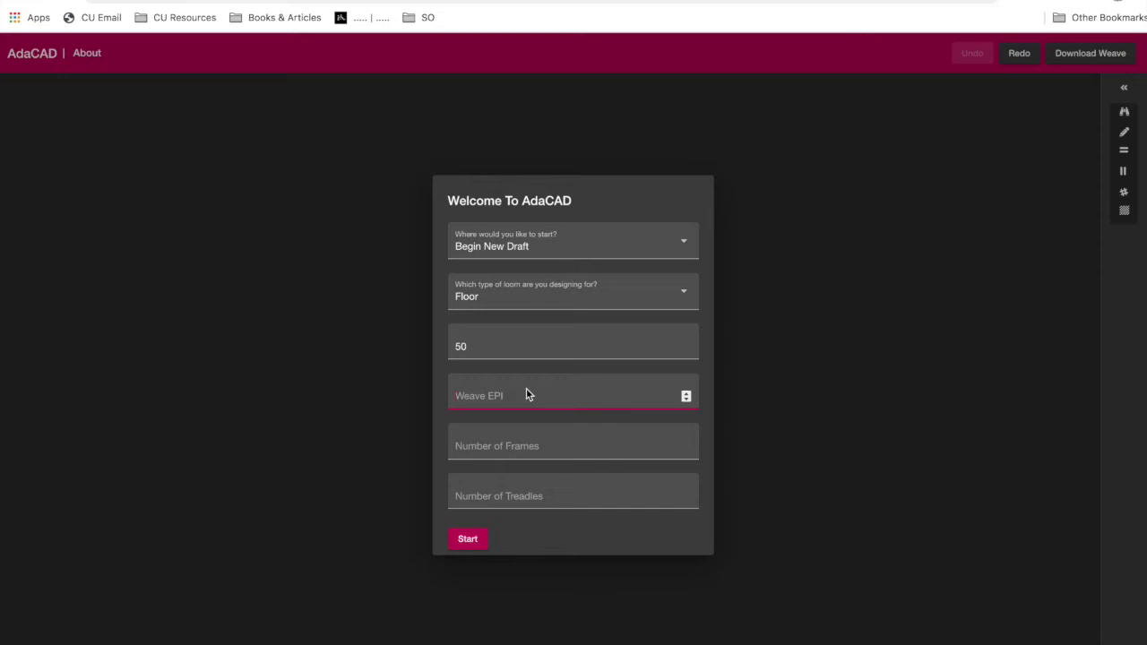
type("10")
key("Tab")
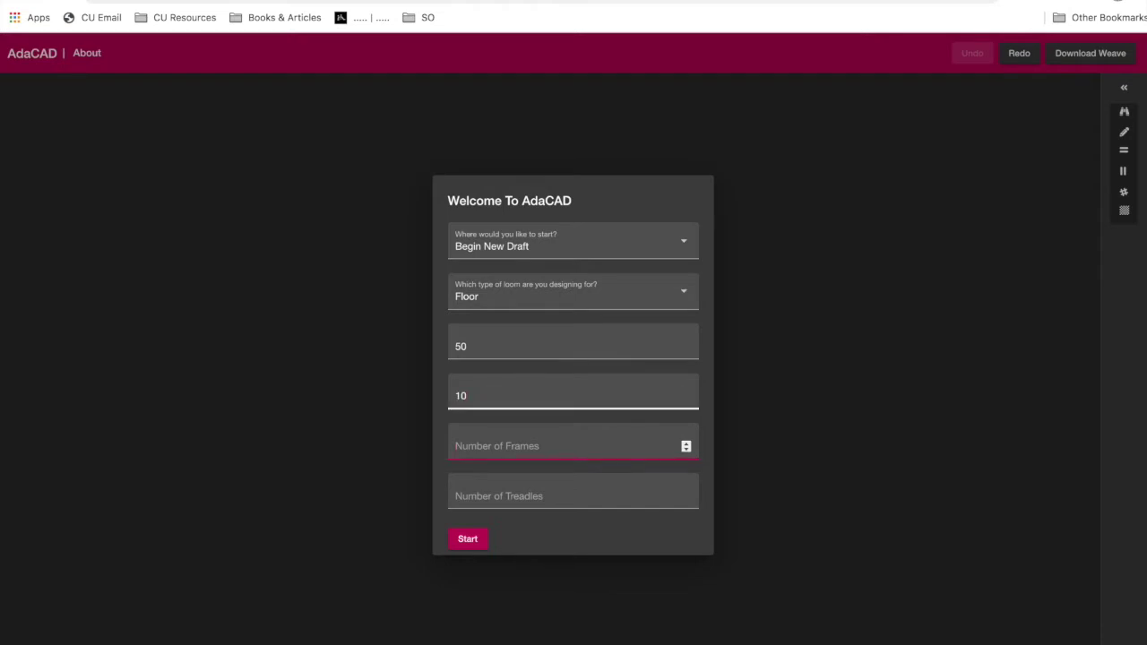
type("8")
key("Tab")
type("10")
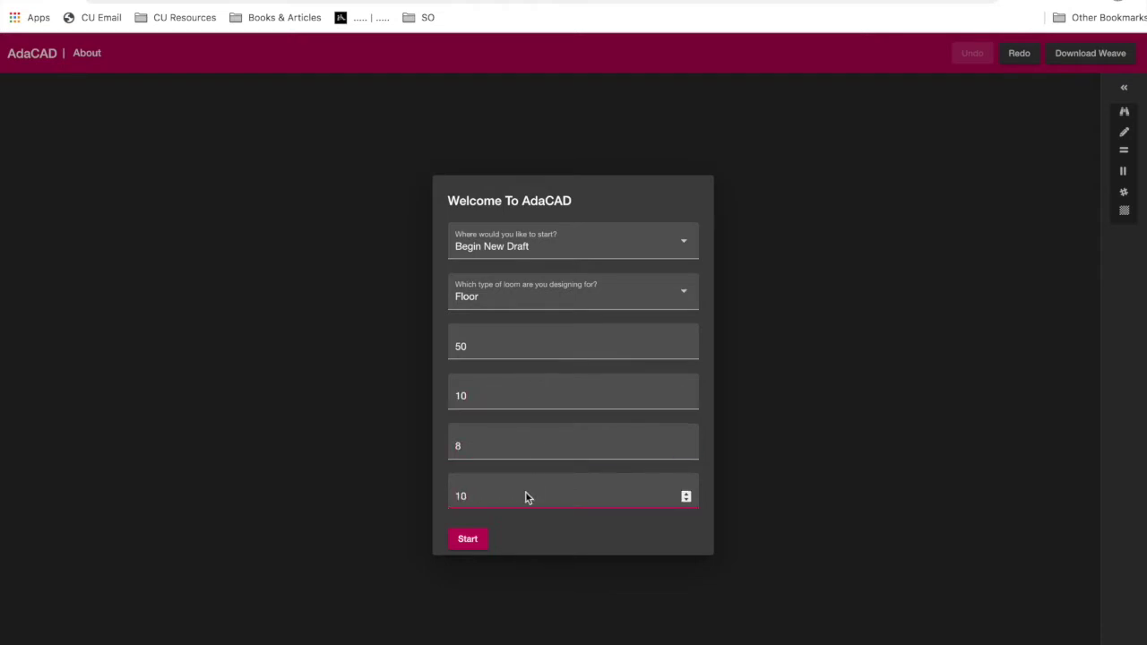
left_click(470, 539)
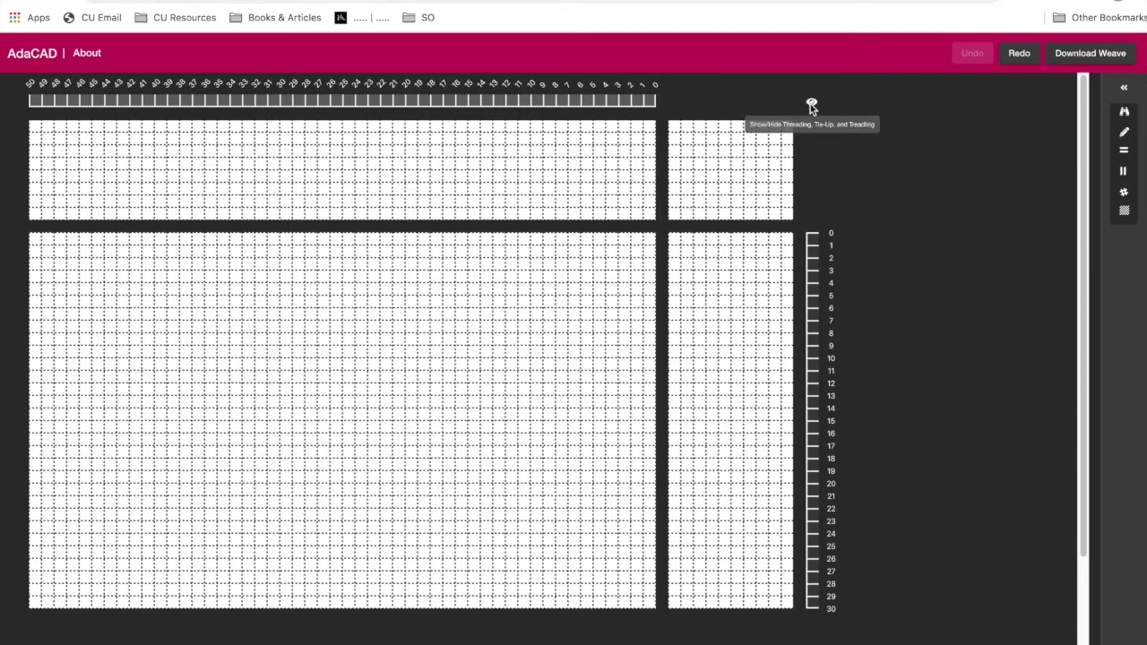
left_click(810, 104)
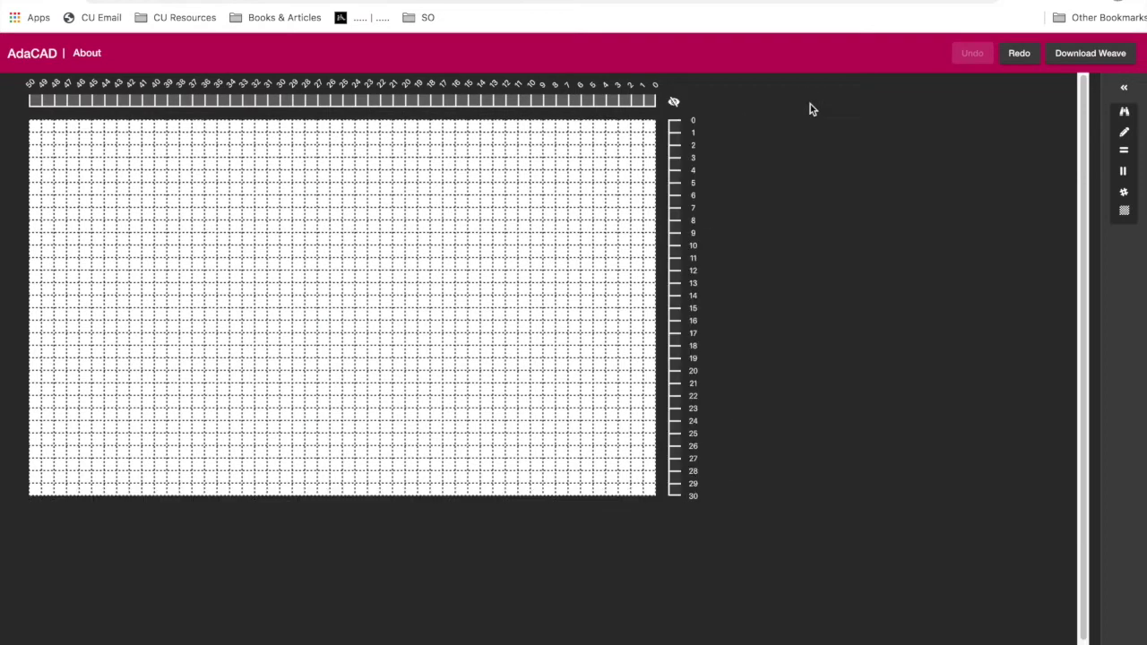
left_click(673, 103)
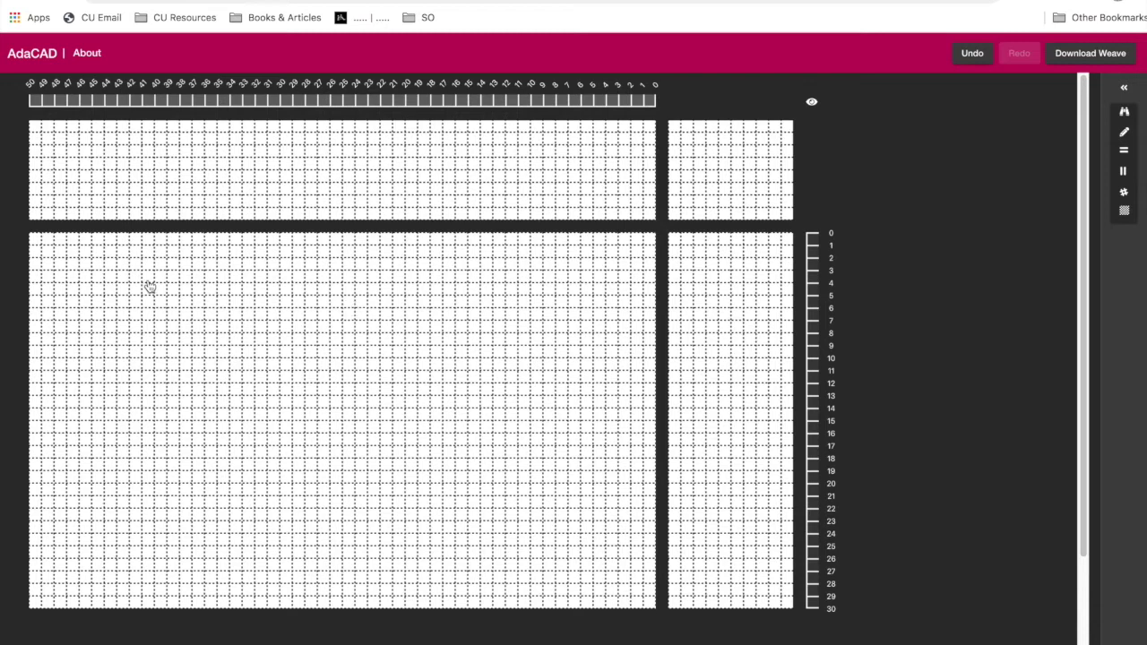
Fill a five-cell diagonal down the drawdown from its top-left corner
left_click(37, 240)
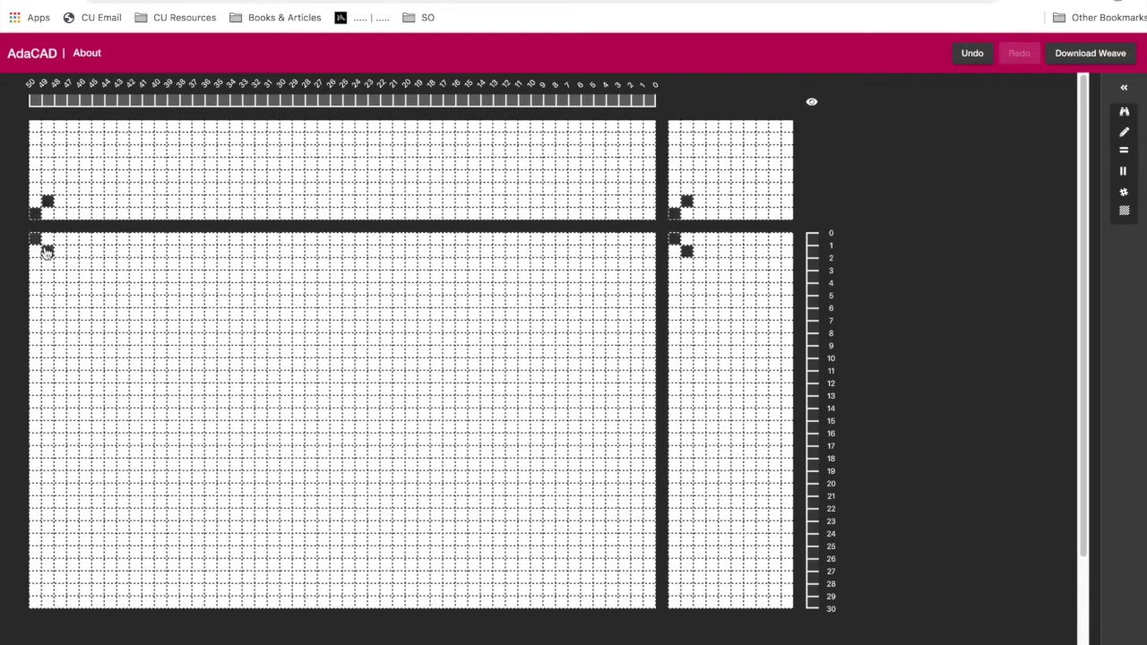
left_click(59, 263)
left_click(72, 276)
left_click(85, 289)
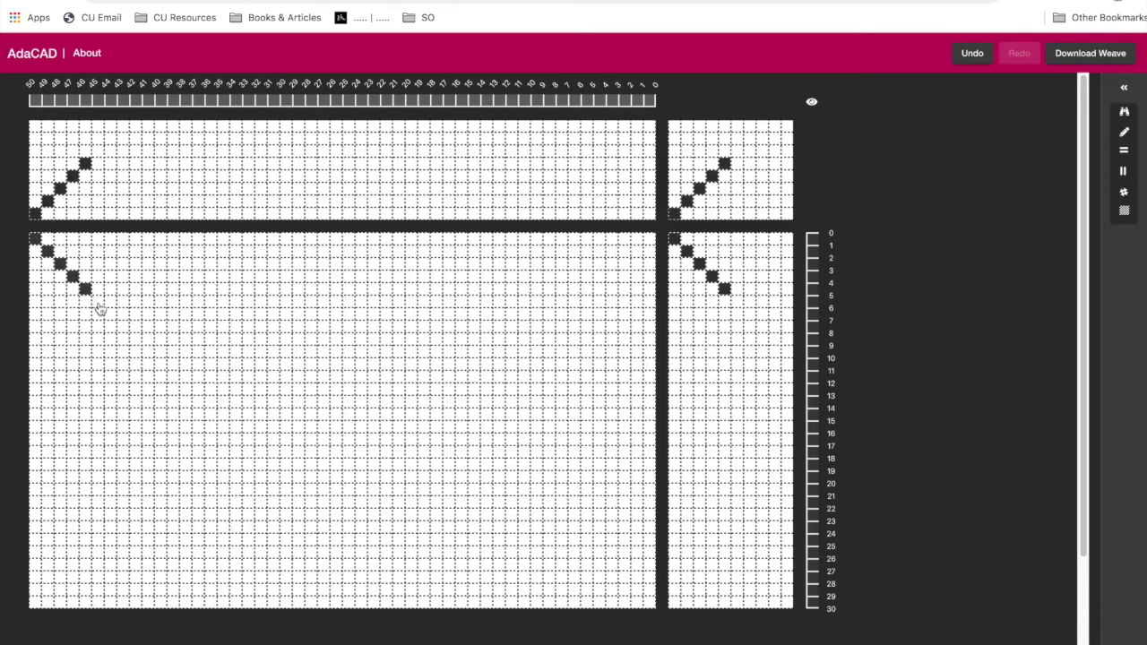
left_click(98, 302)
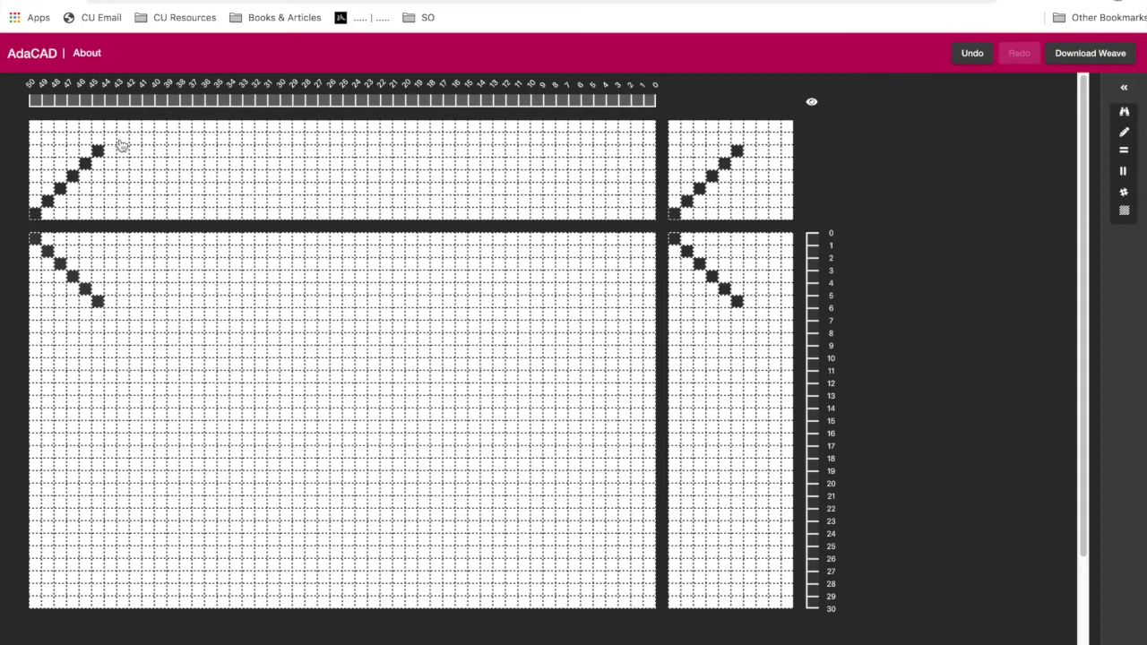
Add five descending threading cells to complete the point, then hide and reshow the grids to check
left_click(110, 165)
left_click(123, 178)
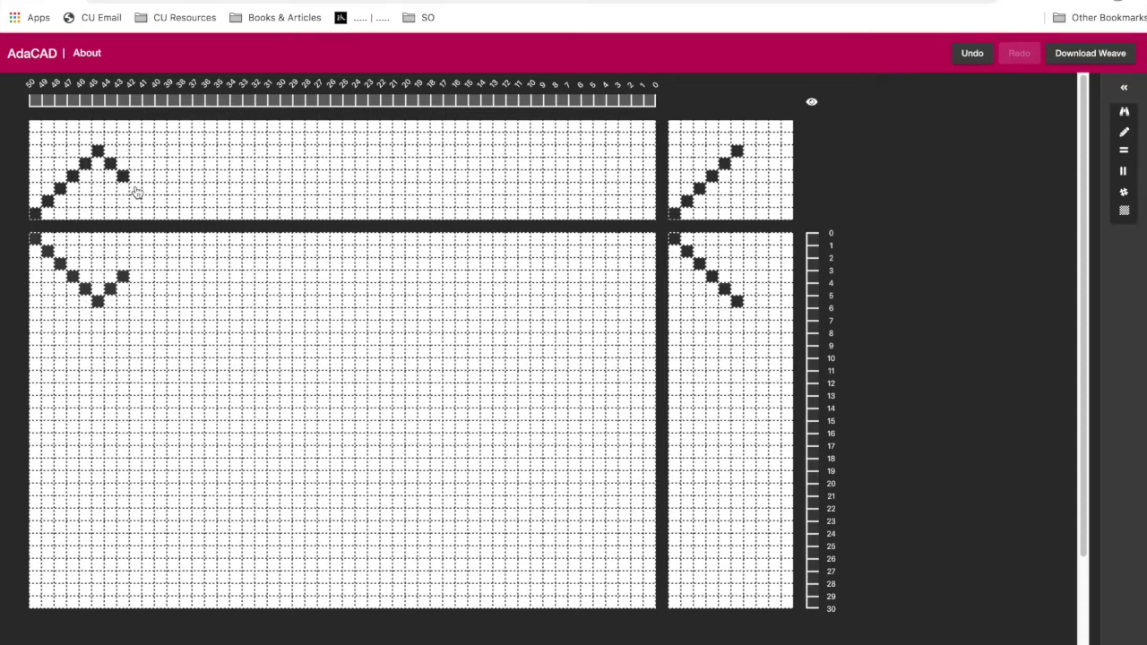
left_click(135, 190)
left_click(148, 203)
left_click(161, 215)
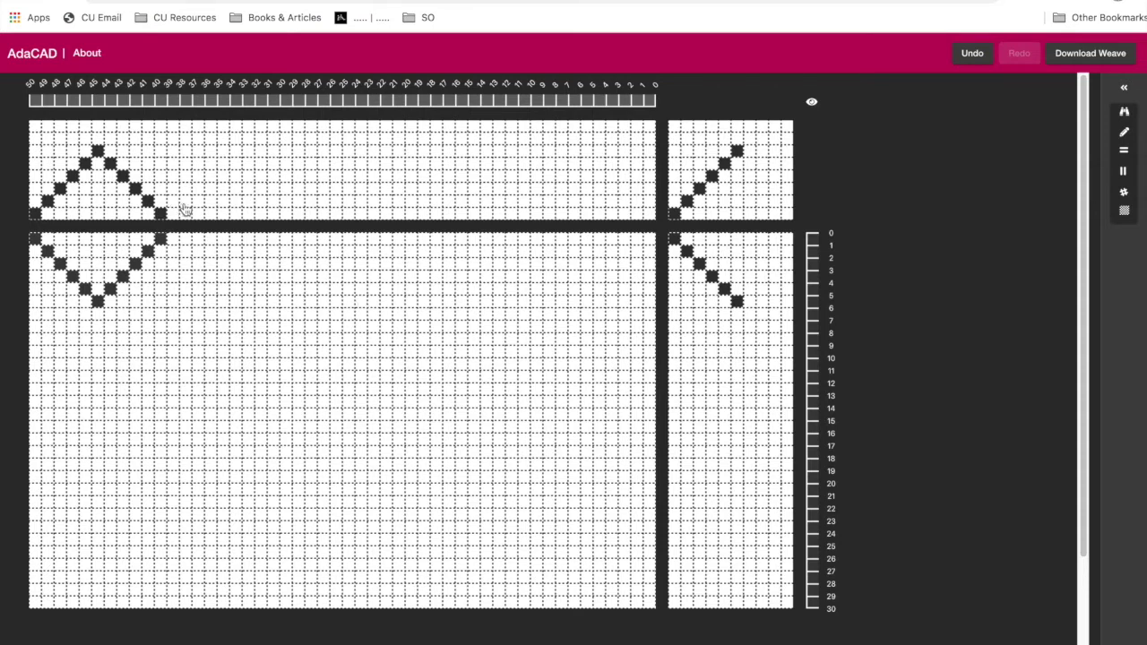
left_click(813, 103)
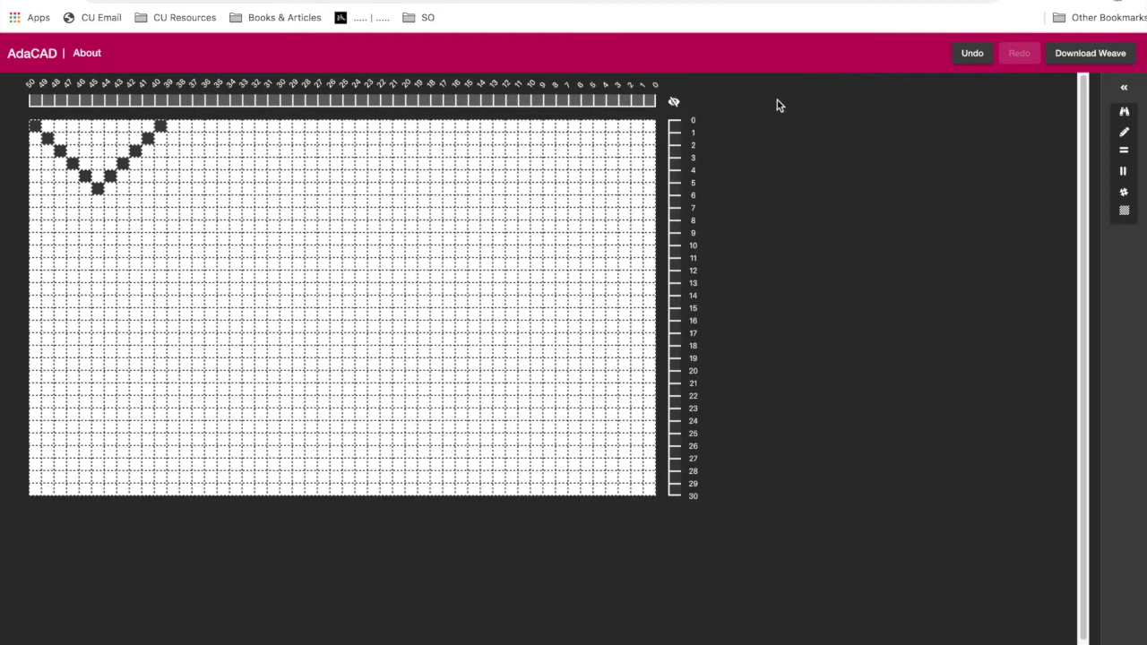
left_click(677, 102)
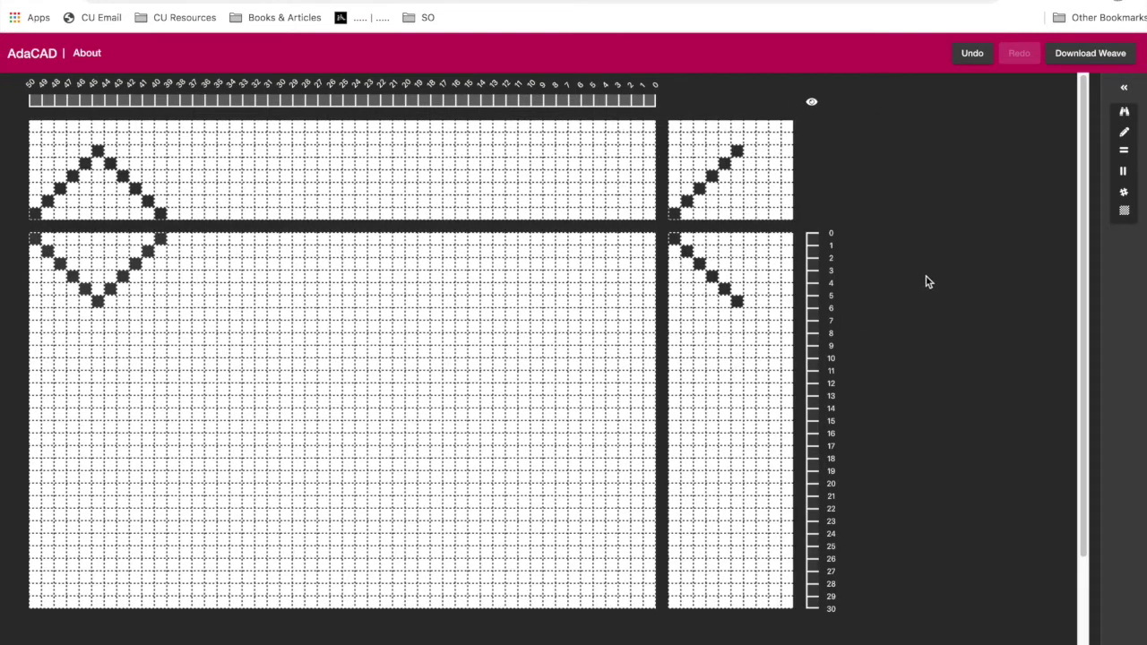
mouse_move(876, 279)
left_click(849, 240)
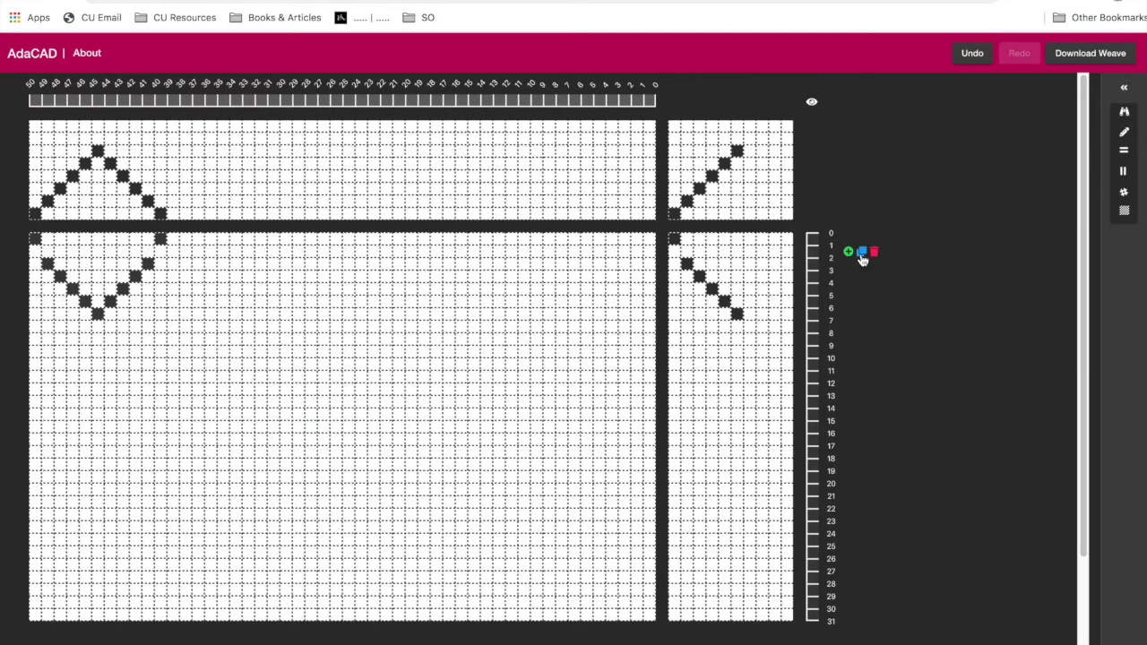
left_click(862, 255)
left_click(861, 290)
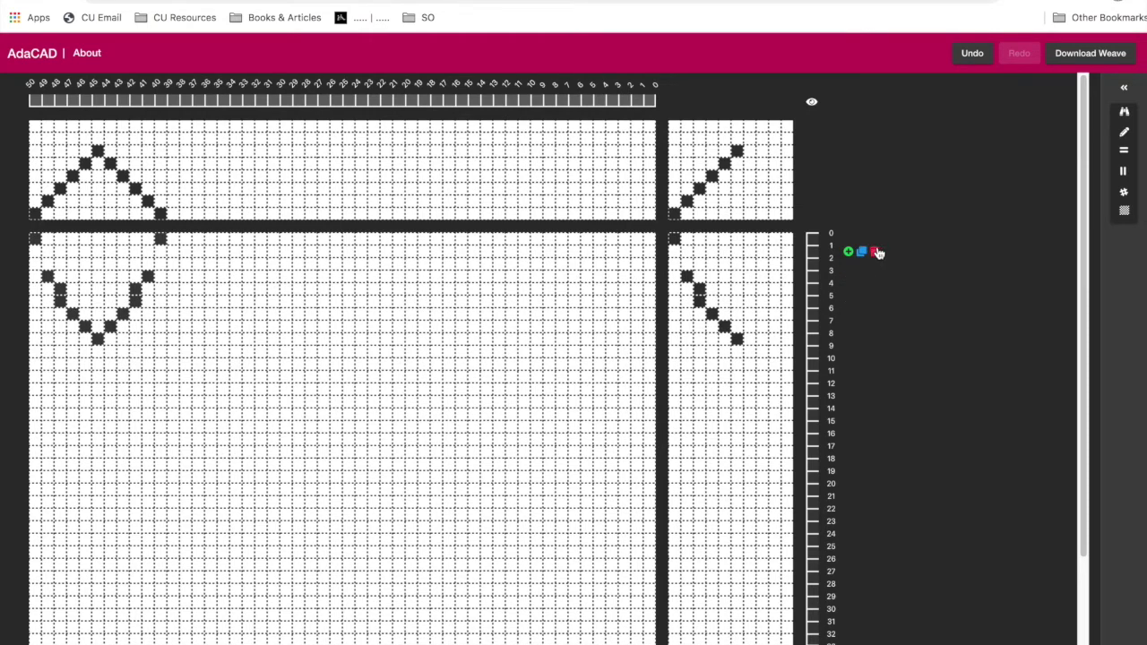
left_click(877, 255)
left_click(877, 254)
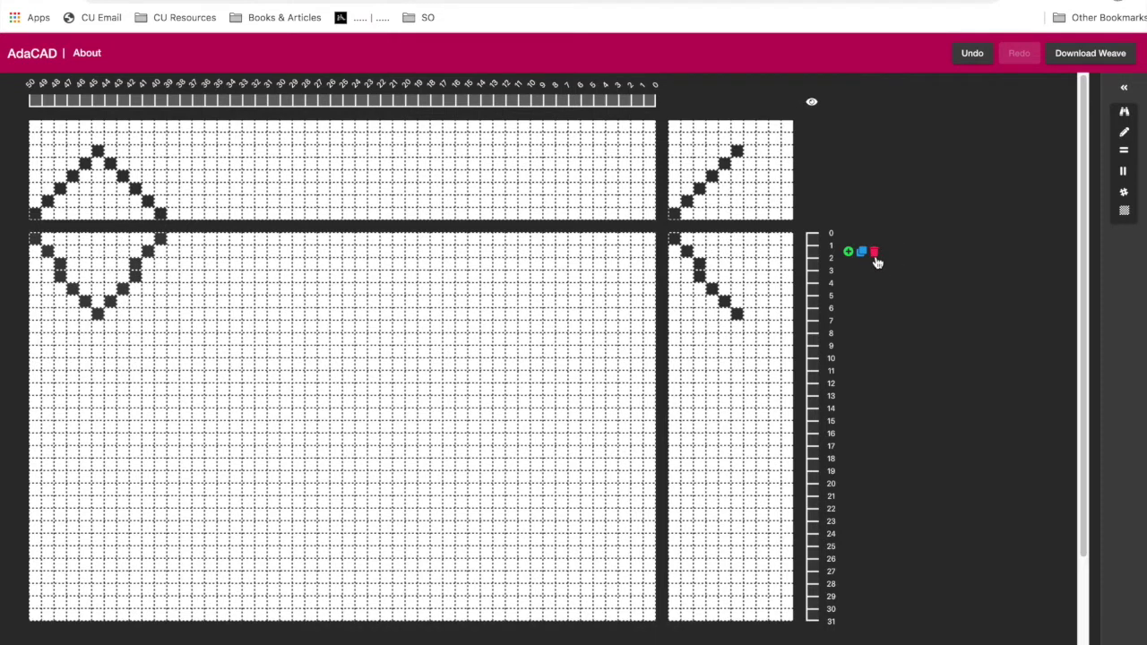
left_click(875, 265)
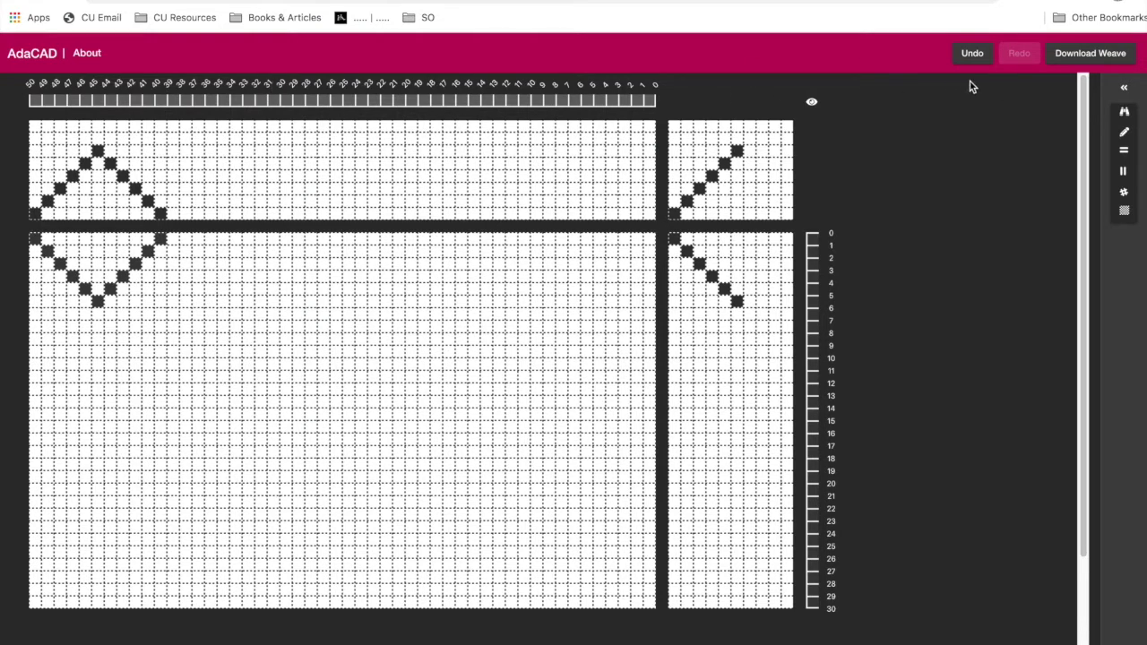
left_click(88, 53)
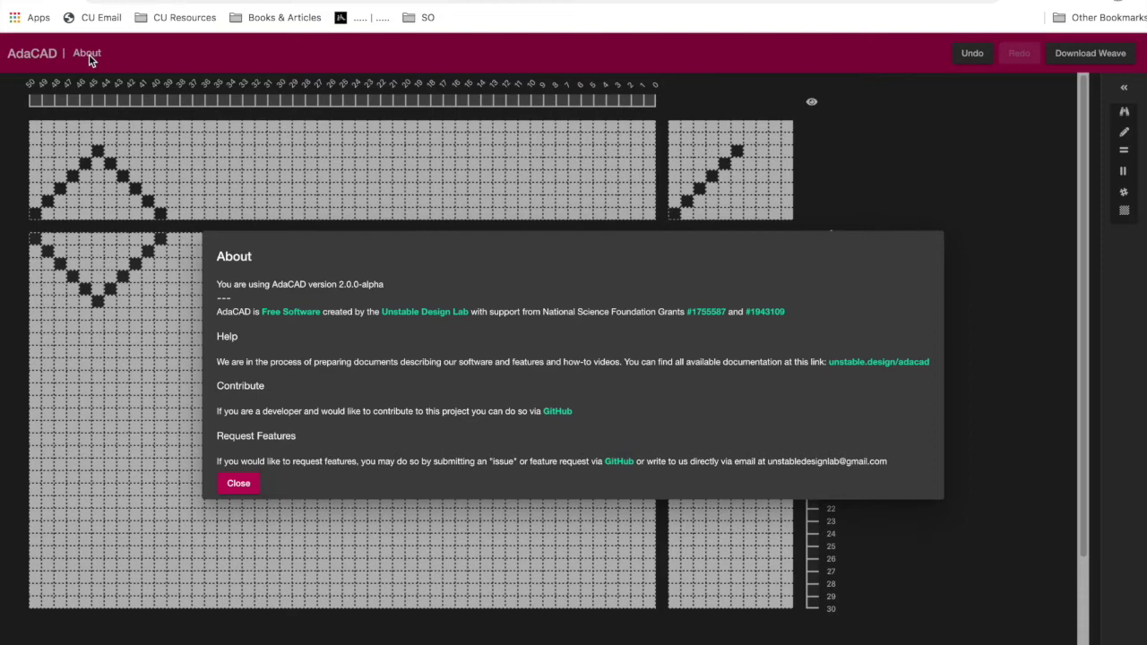
left_click_drag(218, 284, 406, 287)
left_click(405, 286)
left_click_drag(384, 285, 219, 285)
left_click_drag(307, 285, 385, 292)
left_click(388, 289)
left_click(237, 484)
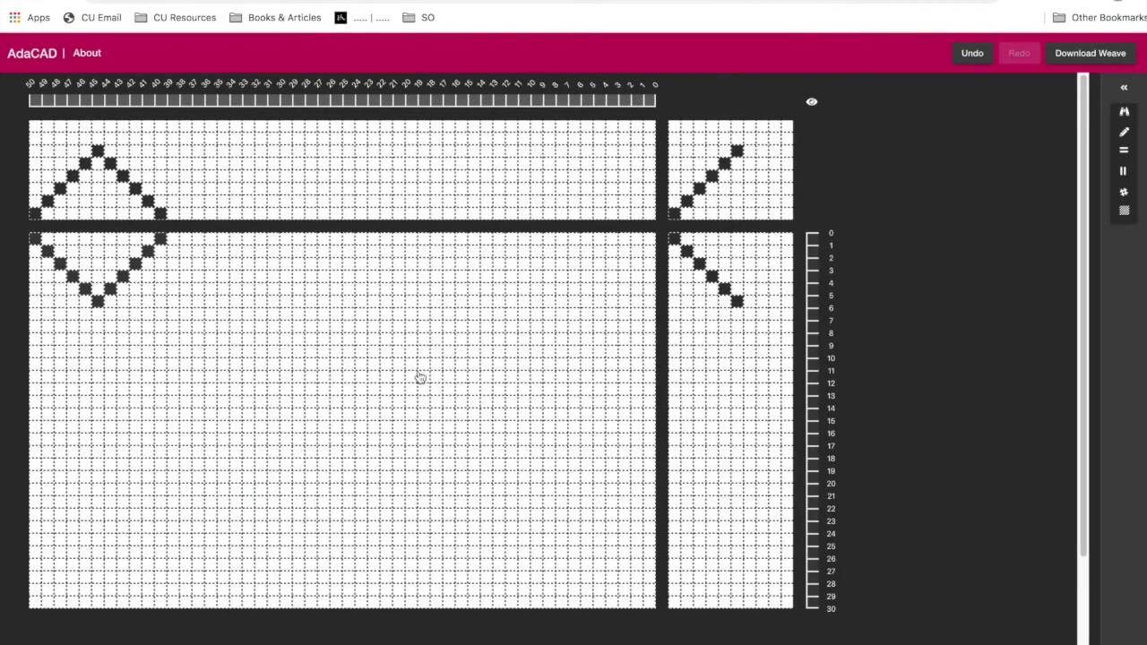
left_click(968, 56)
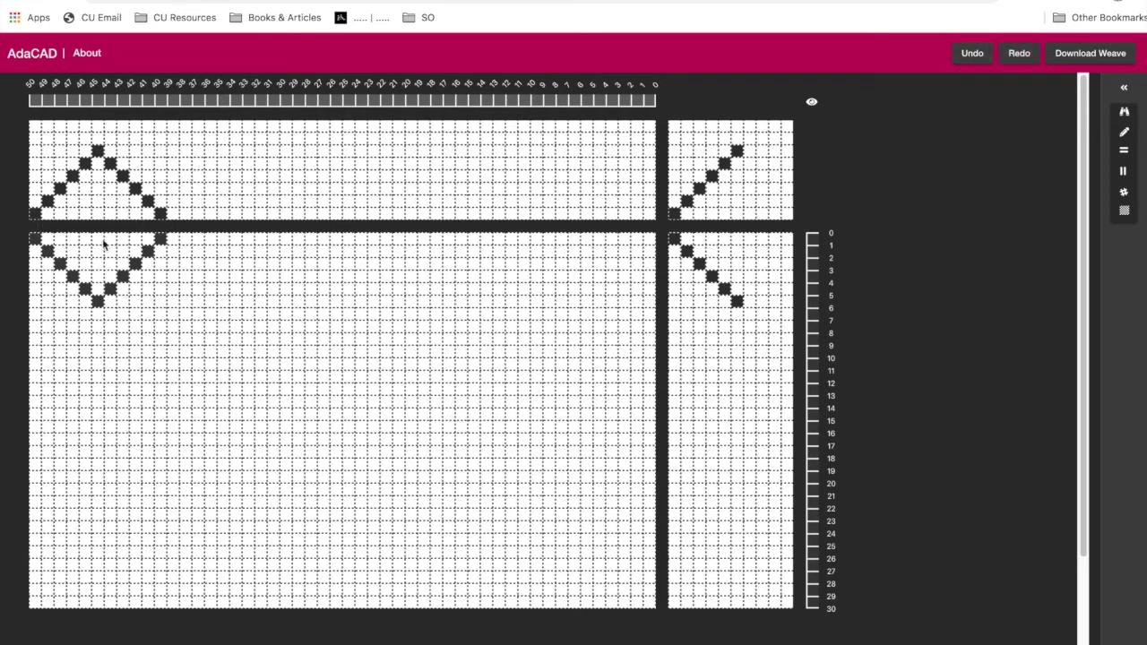
left_click(174, 251)
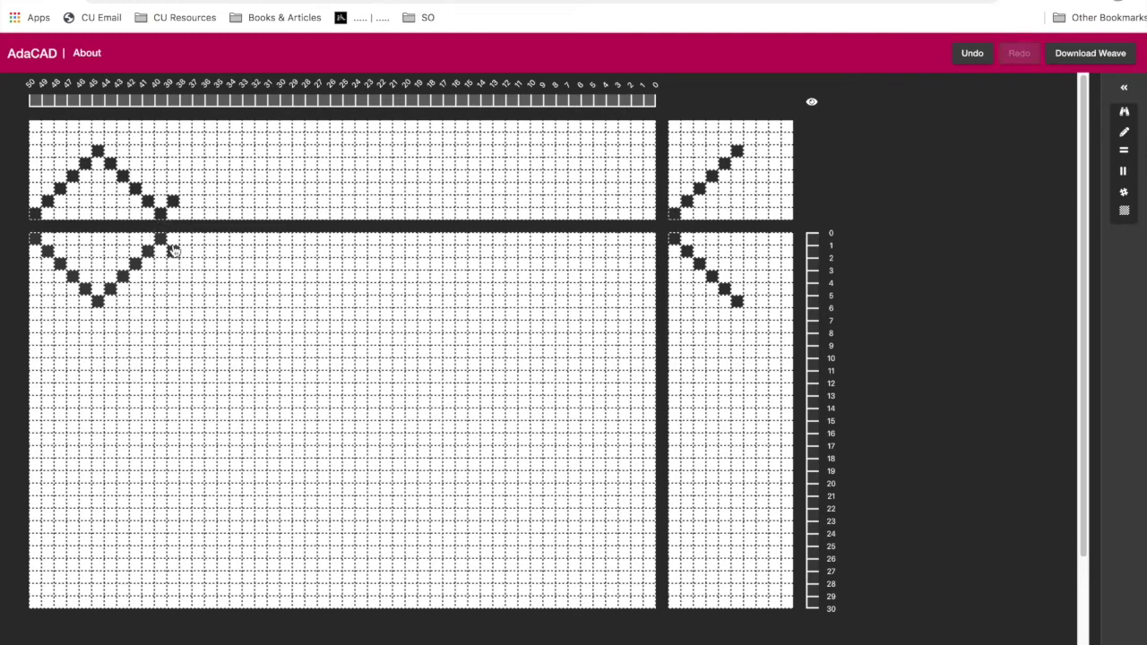
left_click(973, 56)
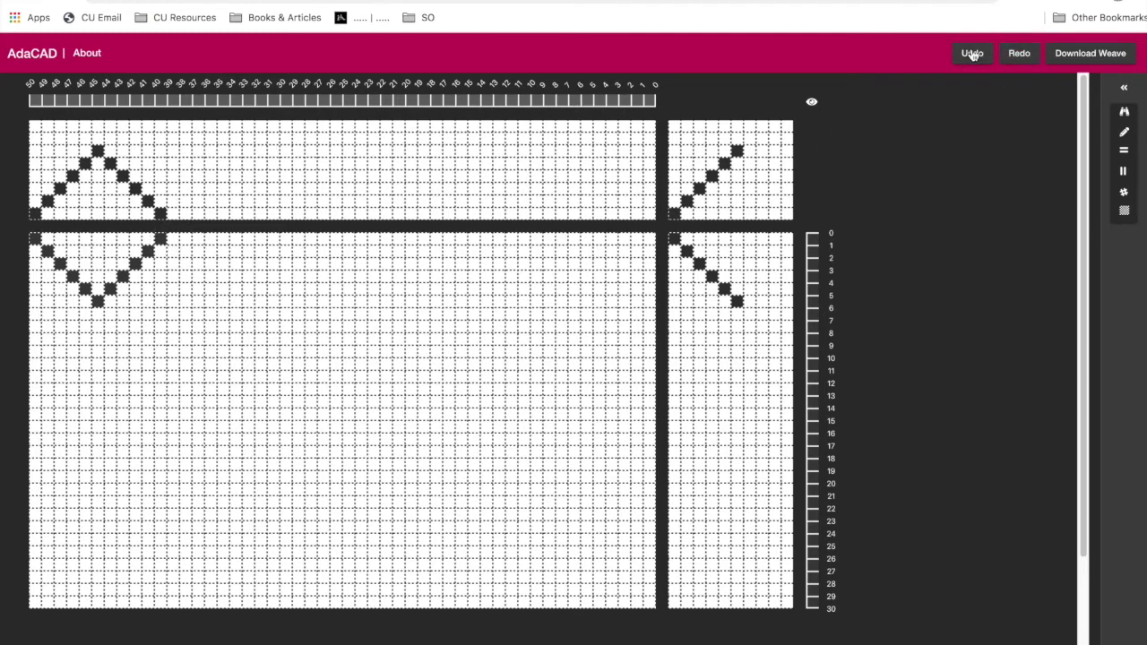
left_click(1006, 56)
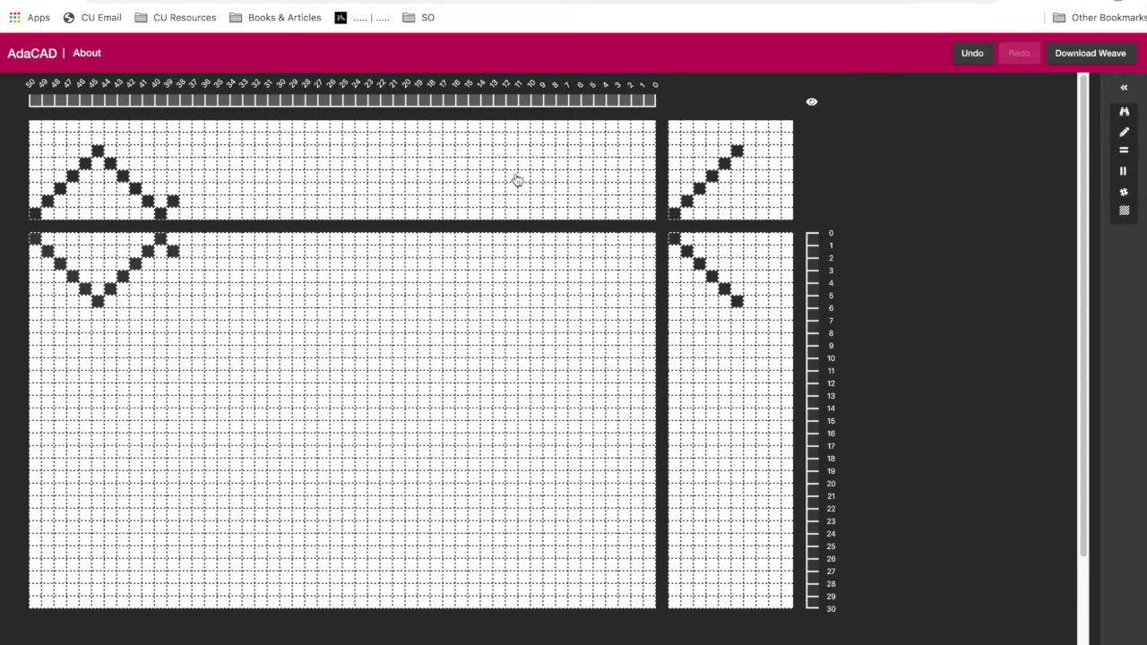
left_click(1077, 54)
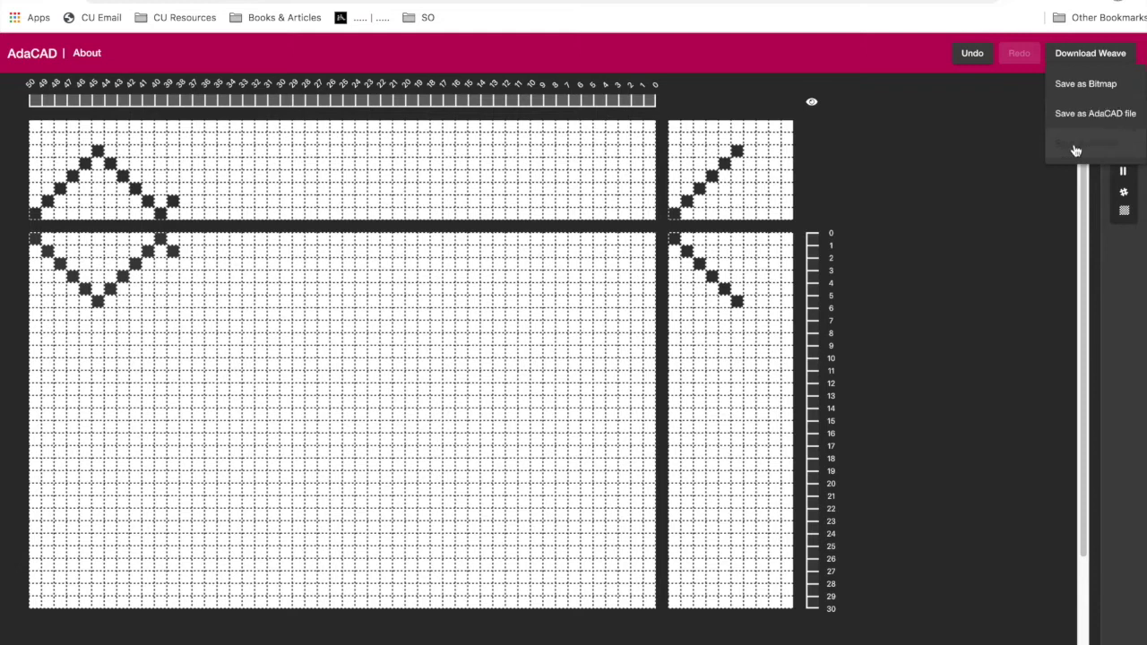
left_click(990, 112)
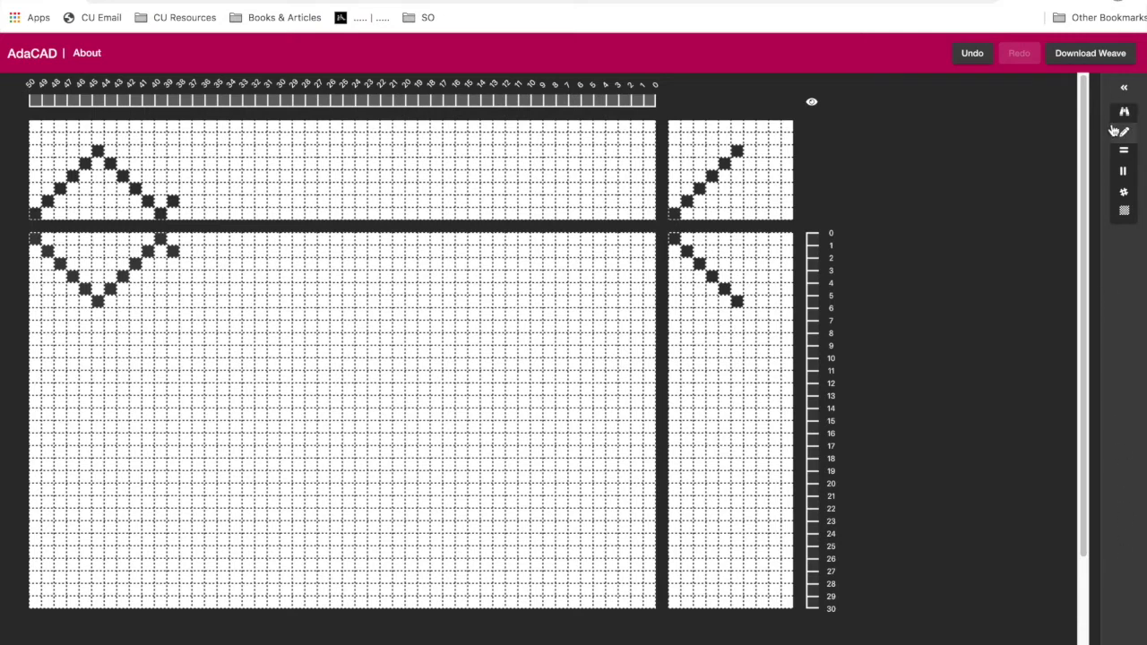
Expand the right-hand side panel to show its sections
left_click(1125, 89)
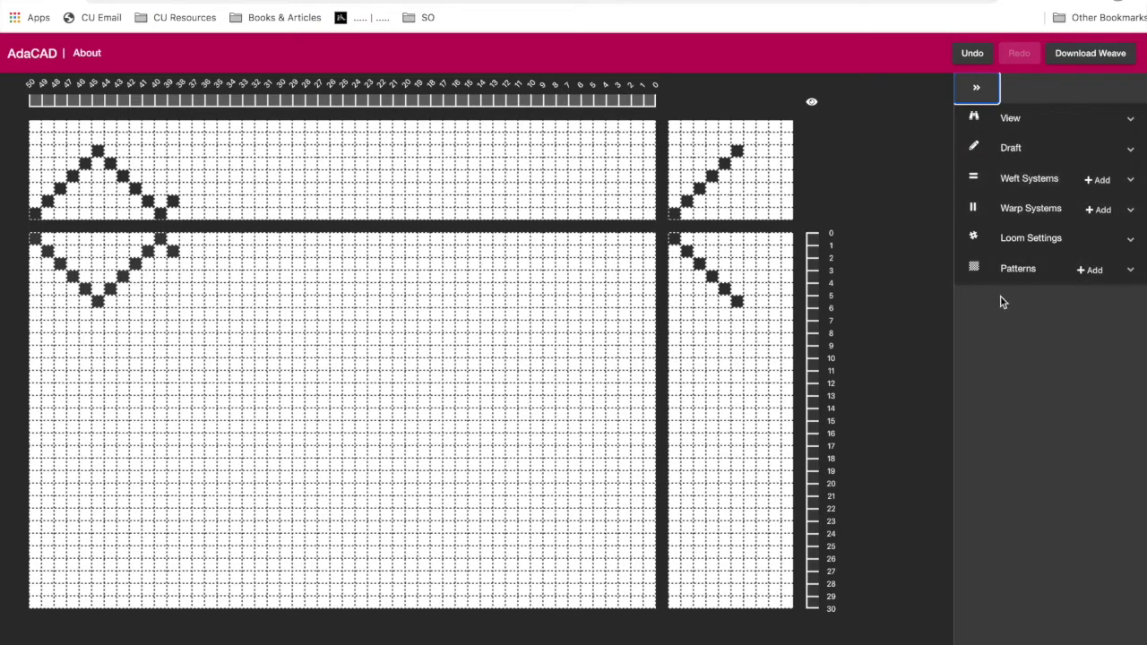
left_click(976, 88)
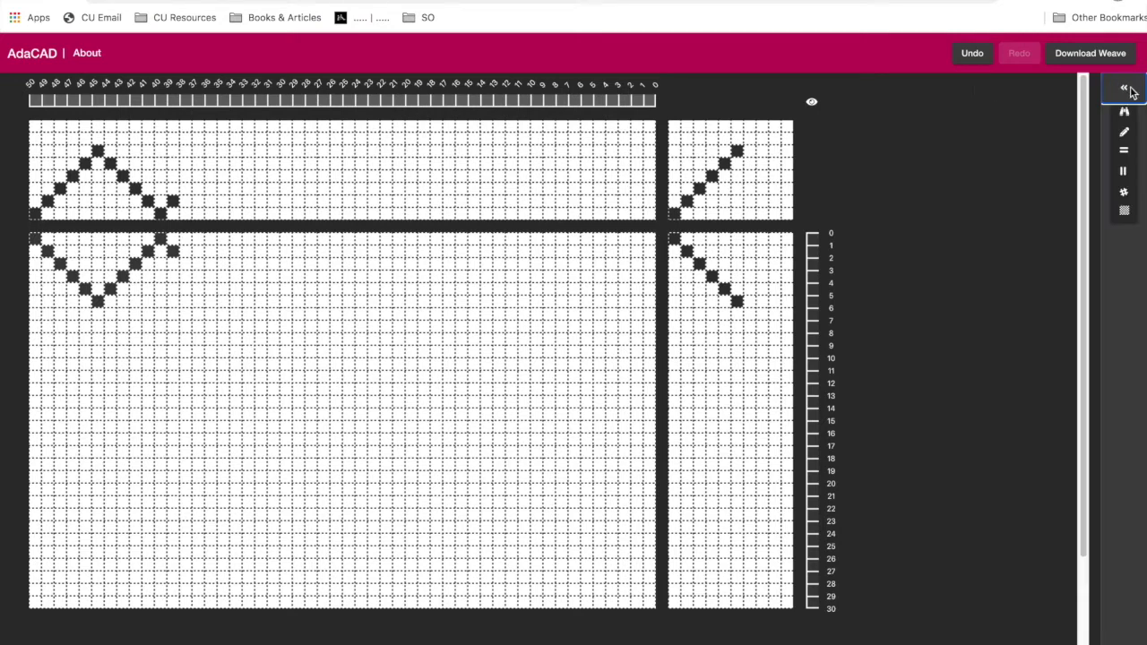
left_click(1126, 89)
left_click(976, 88)
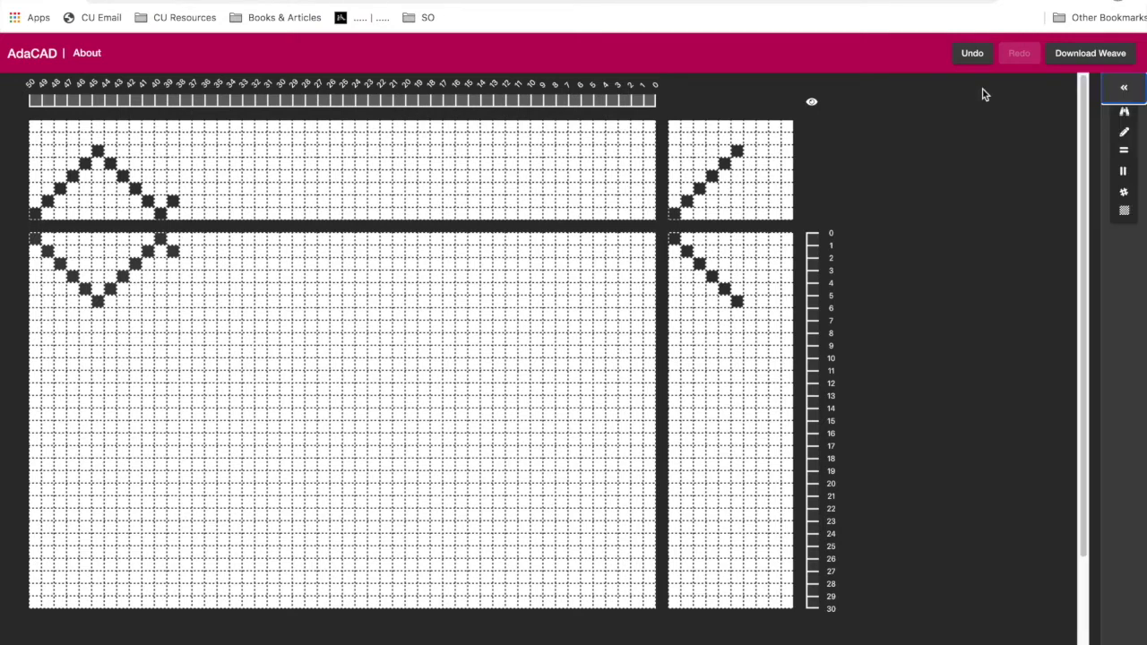
left_click(1127, 90)
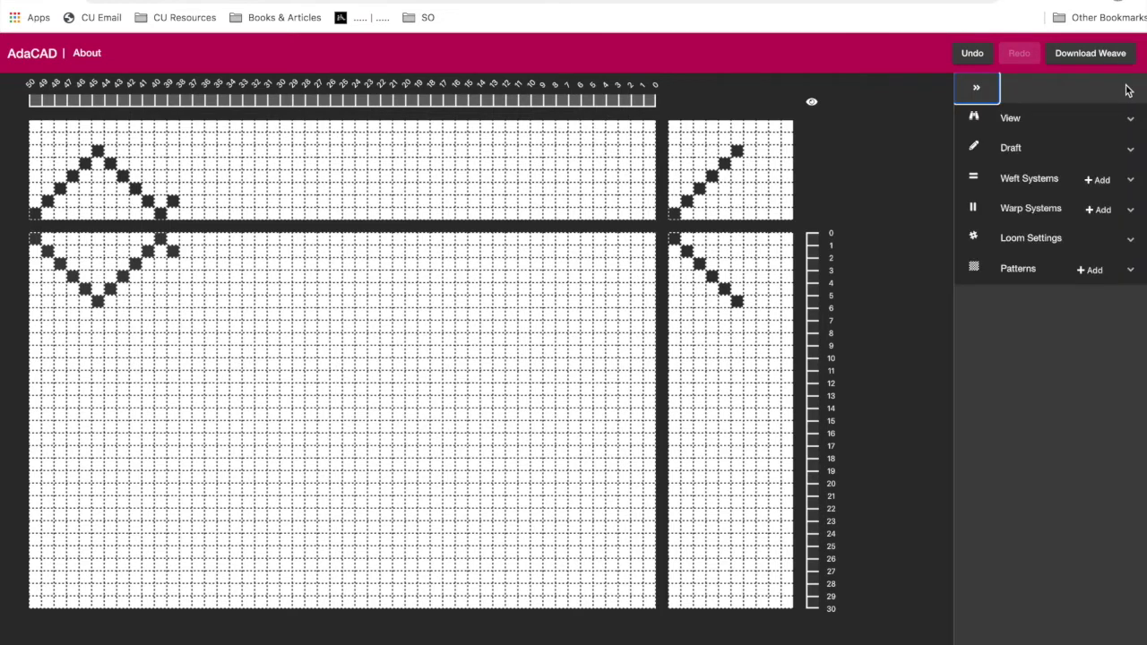
In View settings, adjust the Zoom slider and switch the drawdown to weft-system bars
left_click(1012, 119)
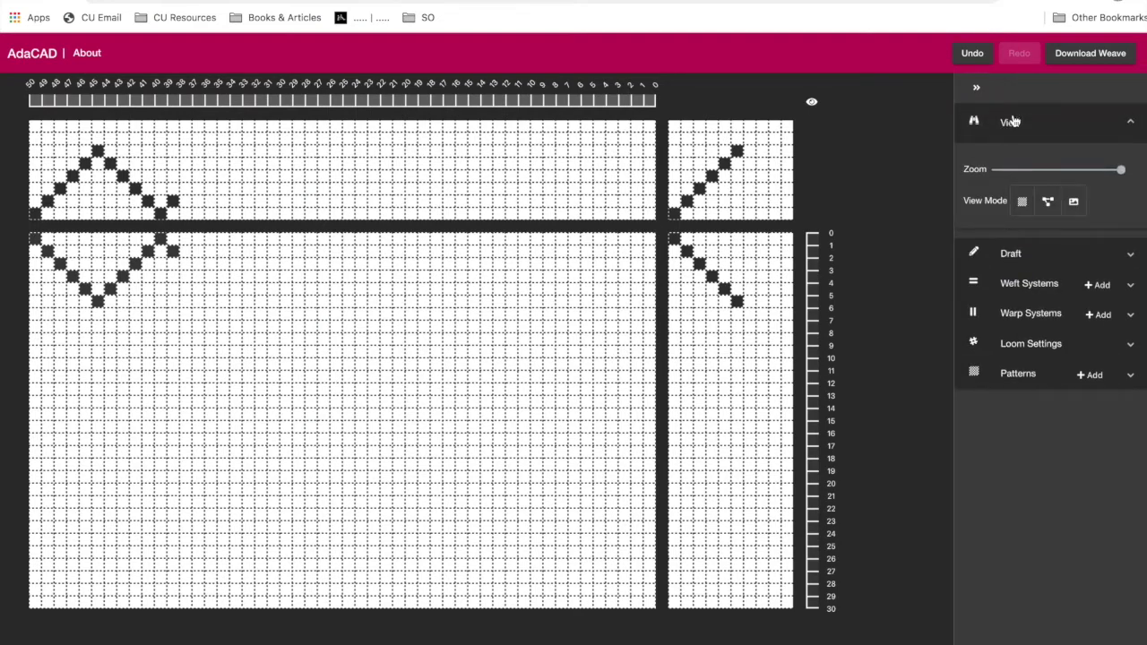
left_click(1057, 170)
left_click_drag(1058, 172, 1126, 178)
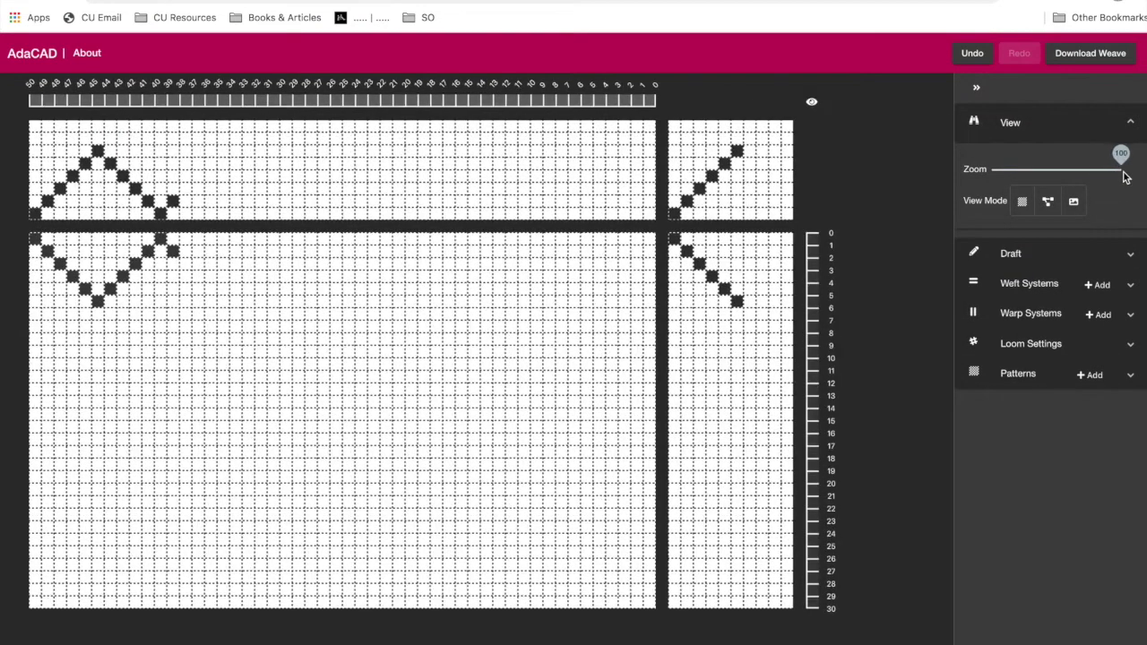
left_click(1050, 206)
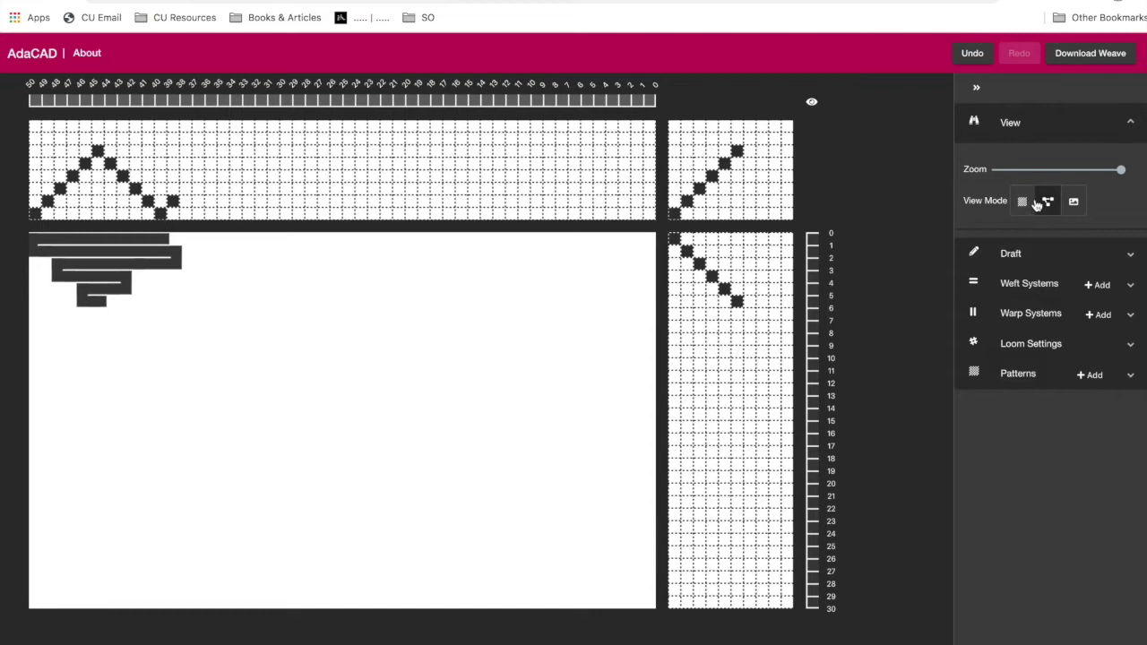
left_click(1037, 203)
left_click(1022, 204)
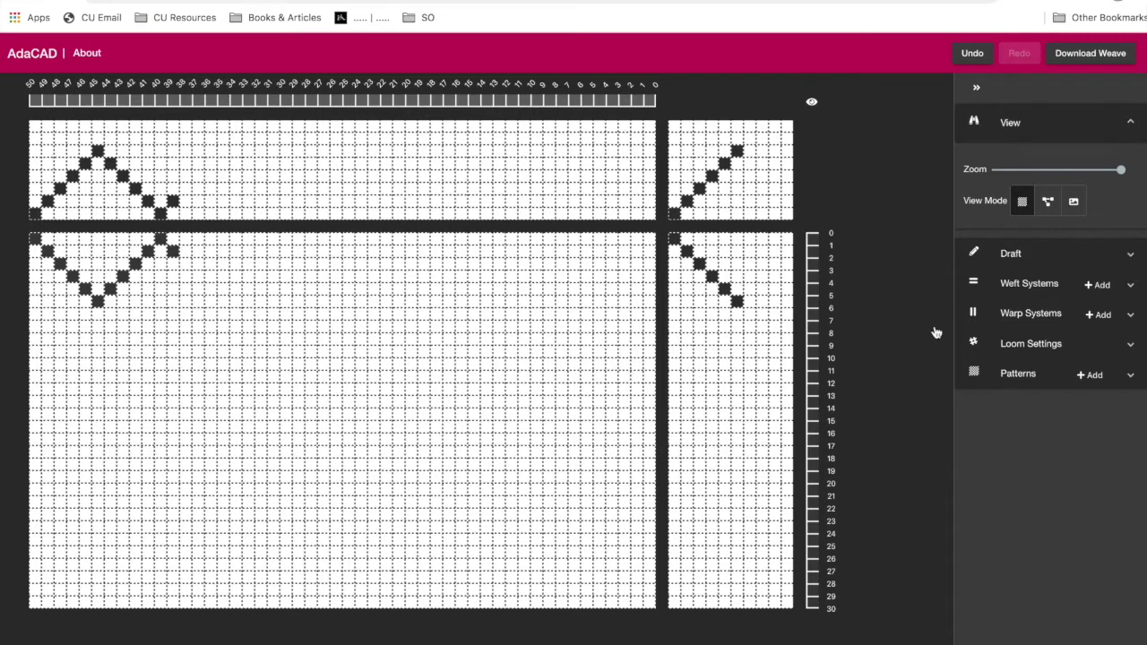
In yarn view, fill three cells in the leftmost warp end, then return to grid view
left_click(1073, 202)
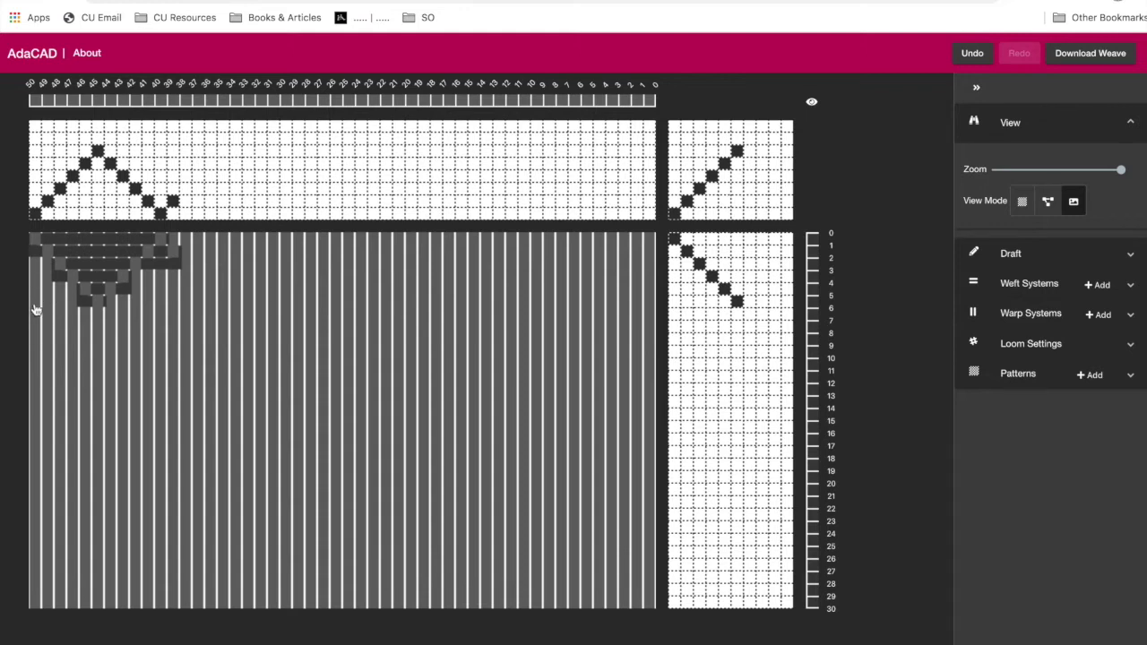
left_click(36, 306)
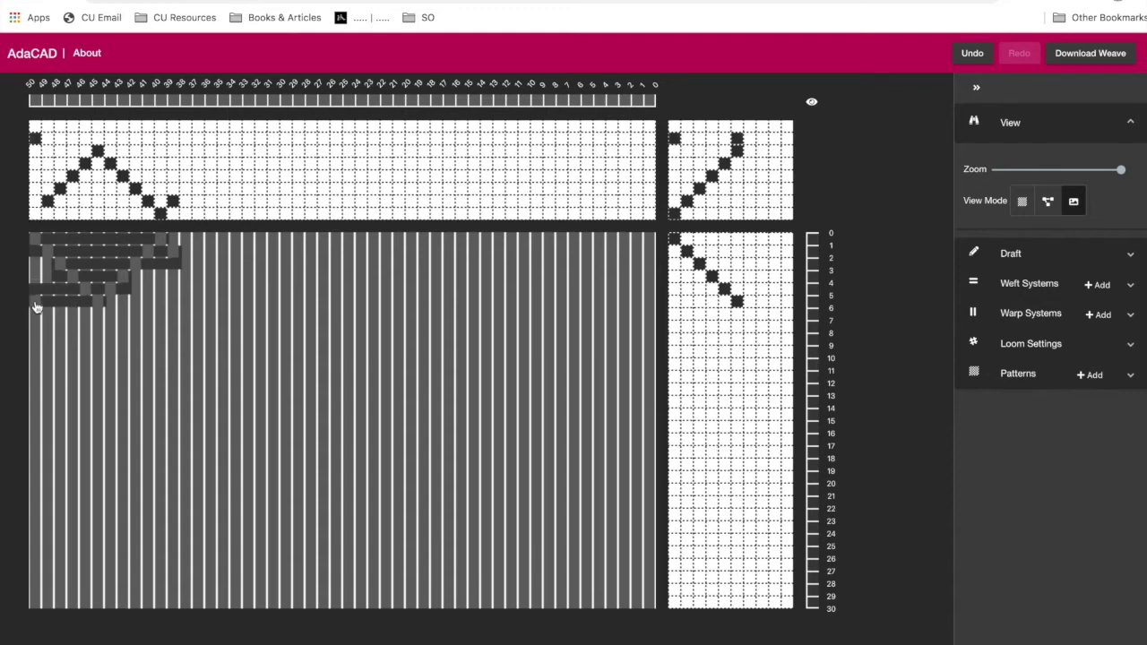
left_click(36, 275)
left_click(36, 240)
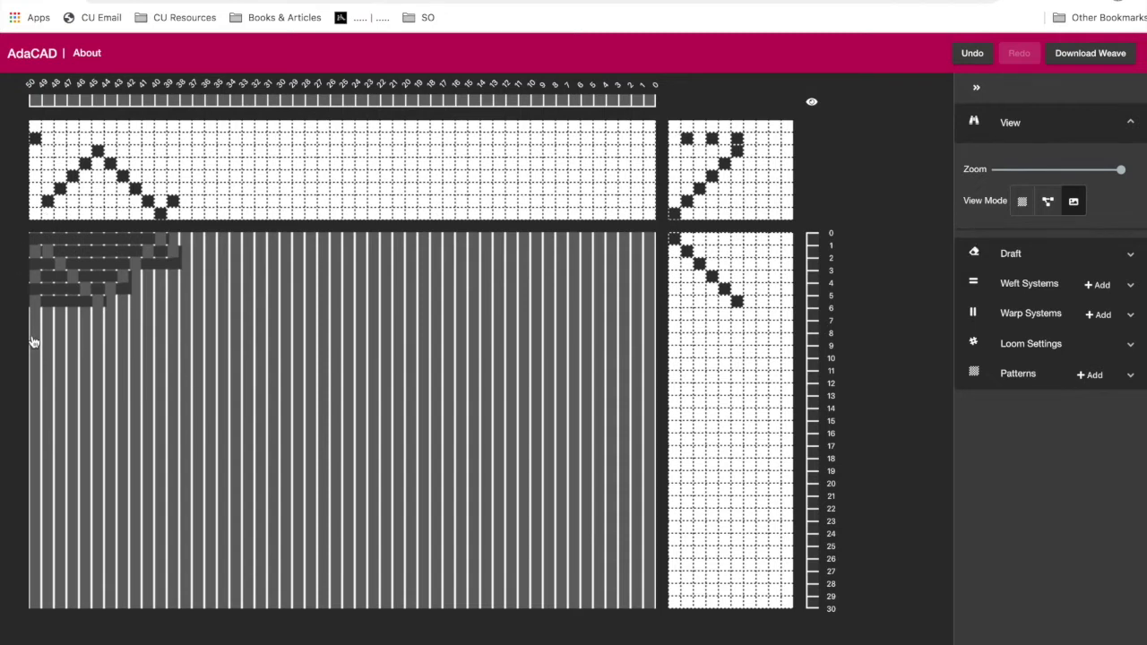
left_click(1020, 201)
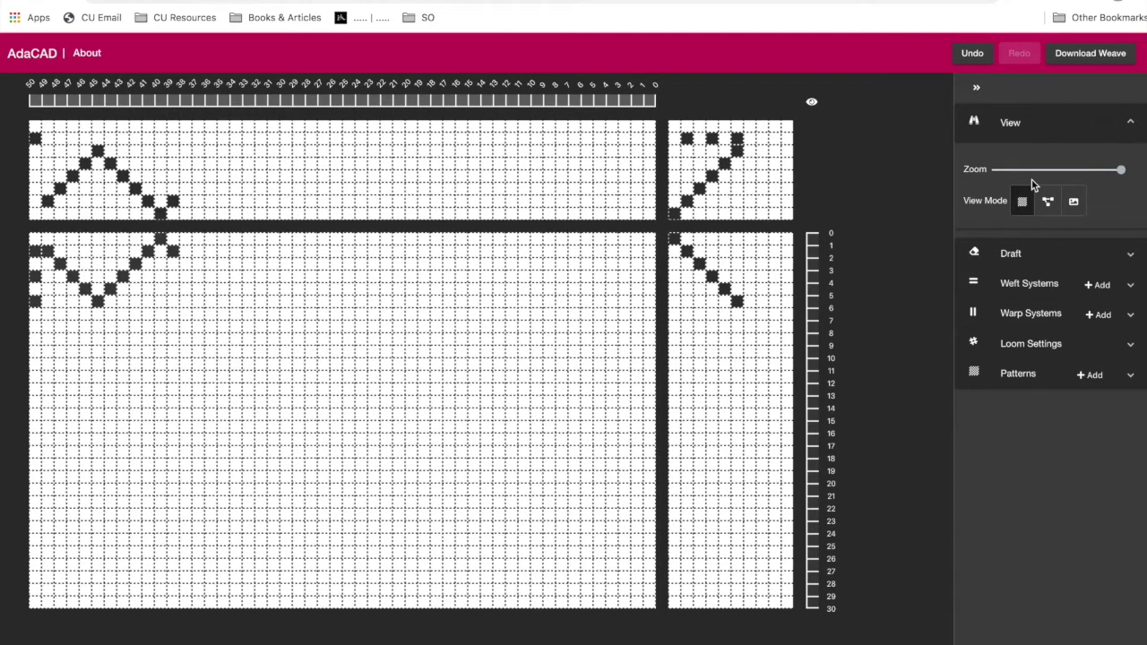
Open the Draft tools and test the pencil and eraser on one drawdown cell
left_click(991, 124)
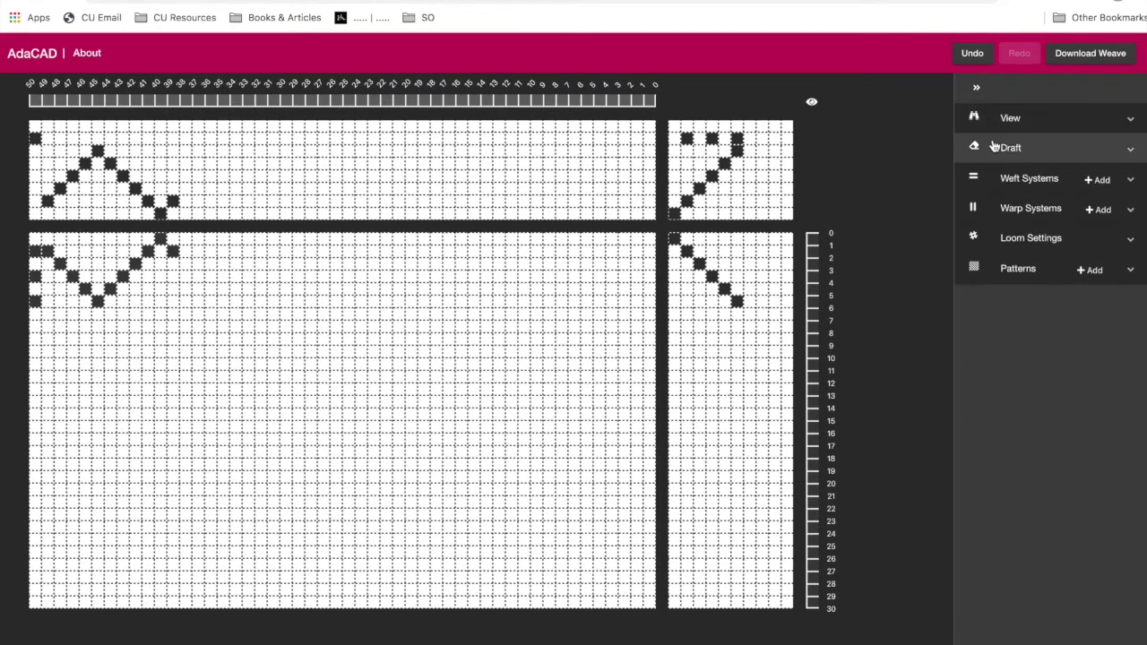
left_click(993, 147)
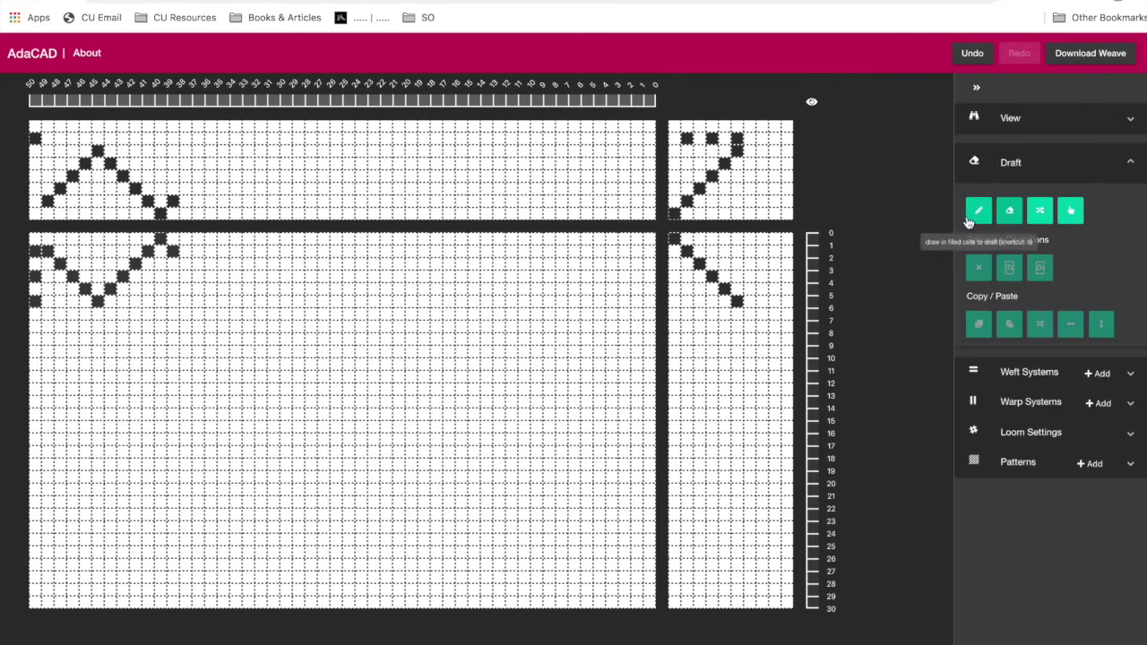
left_click(977, 218)
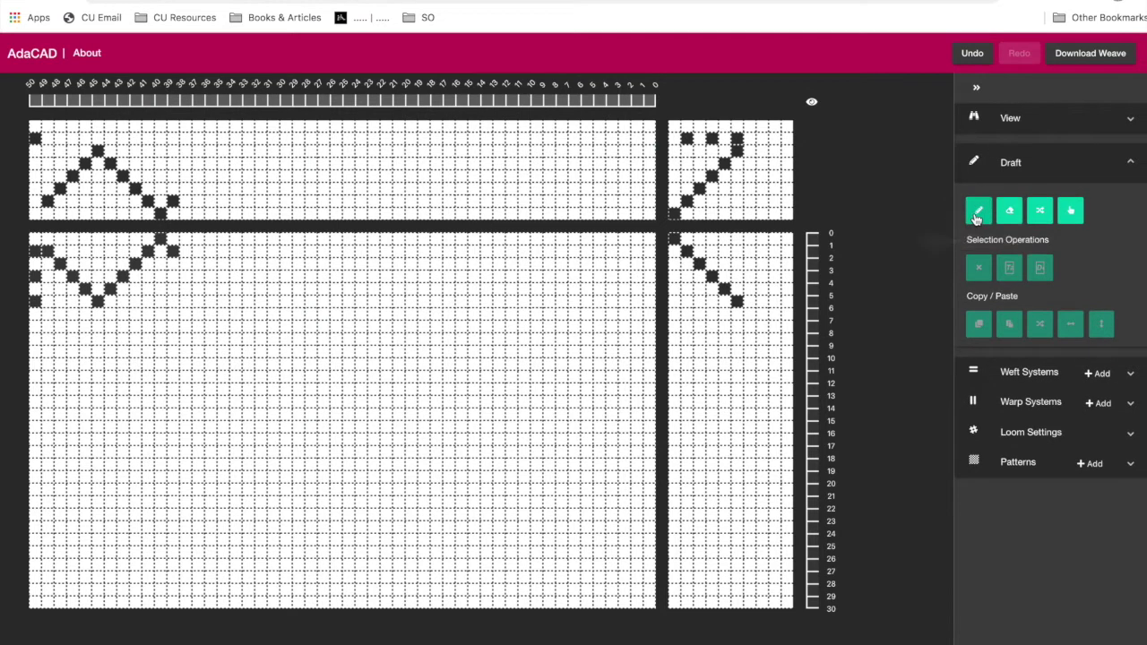
left_click(473, 289)
left_click(1012, 212)
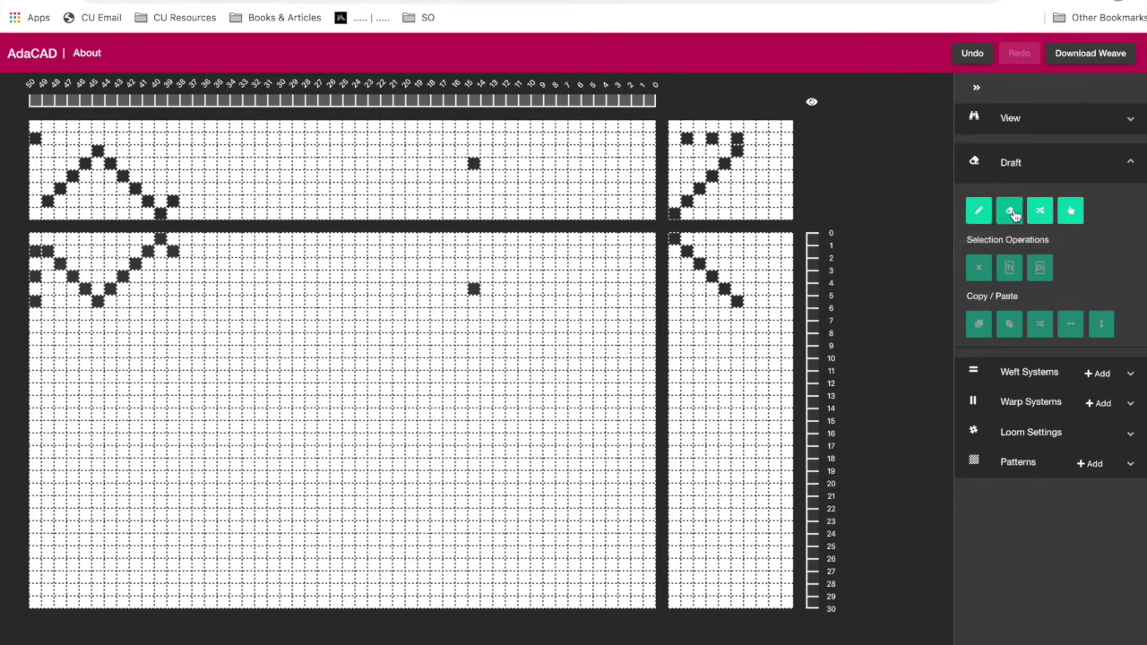
left_click(473, 290)
Toggle a drawdown cell beside the diamond repeatedly with the invert tool, then choose the select tool
left_click(1067, 212)
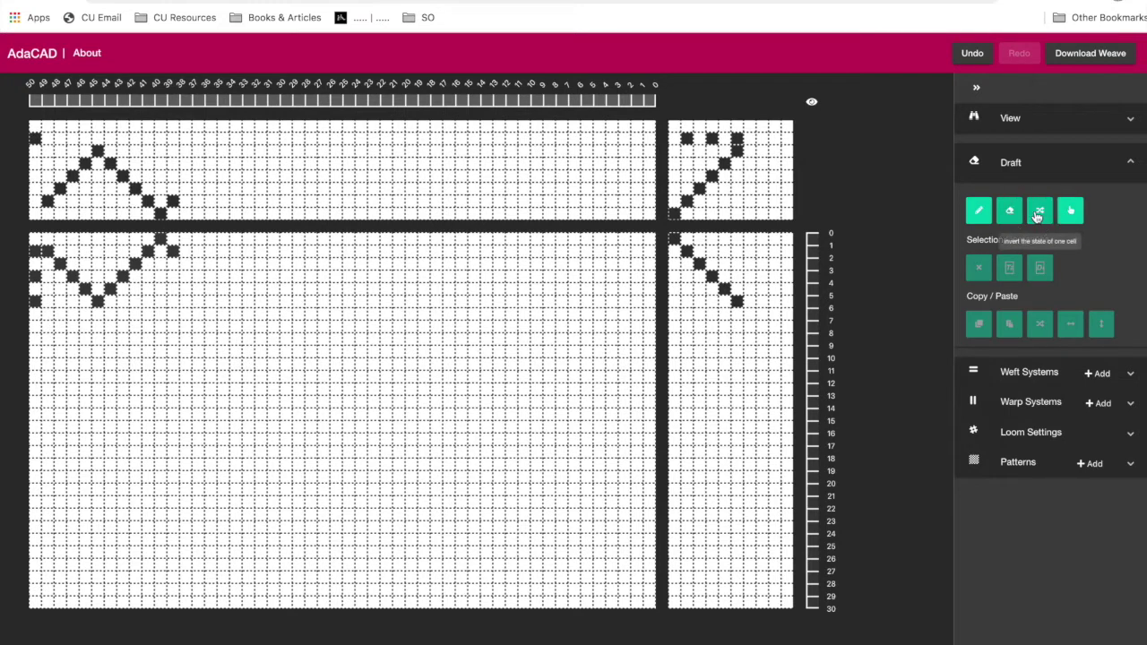
left_click(172, 250)
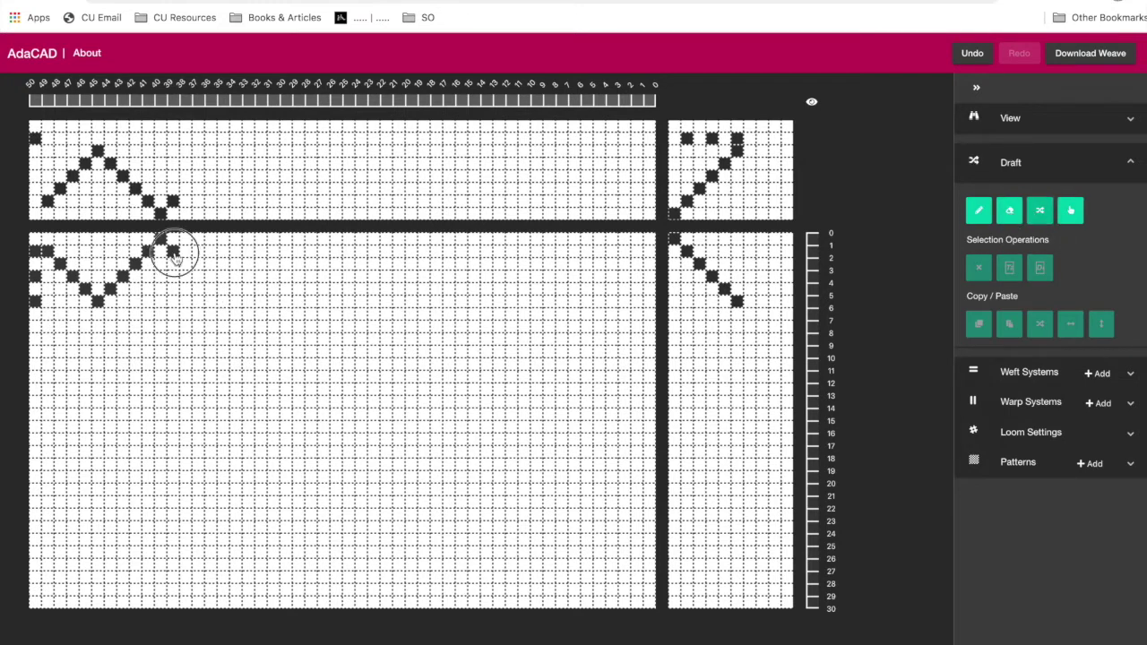
left_click(173, 251)
left_click(174, 253)
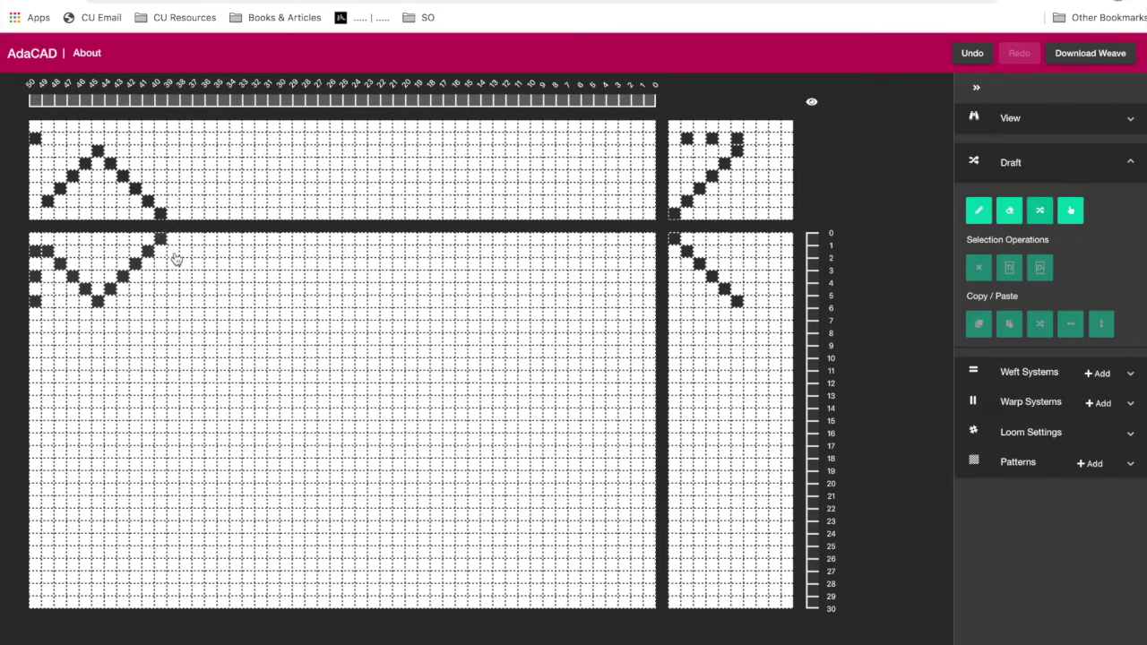
left_click(174, 253)
left_click(175, 255)
left_click(175, 256)
left_click(175, 255)
left_click(174, 256)
left_click(175, 256)
left_click(175, 256)
left_click(1070, 209)
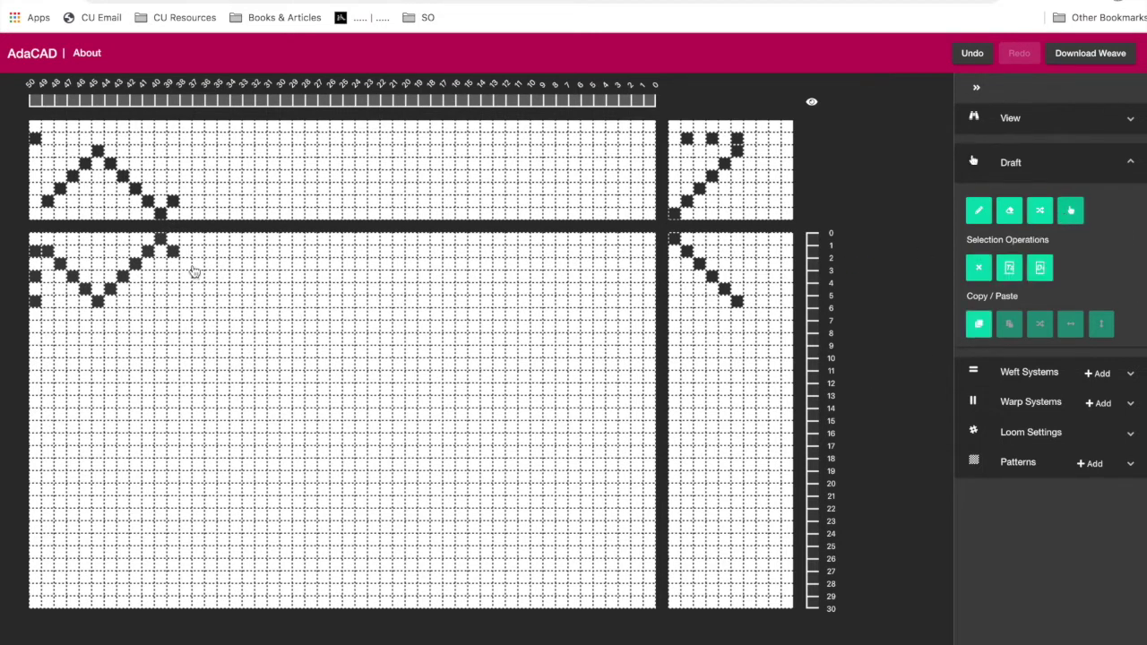
Select the 11 x 9 block right of the diamond and clear all its cells
left_click_drag(33, 240, 529, 478)
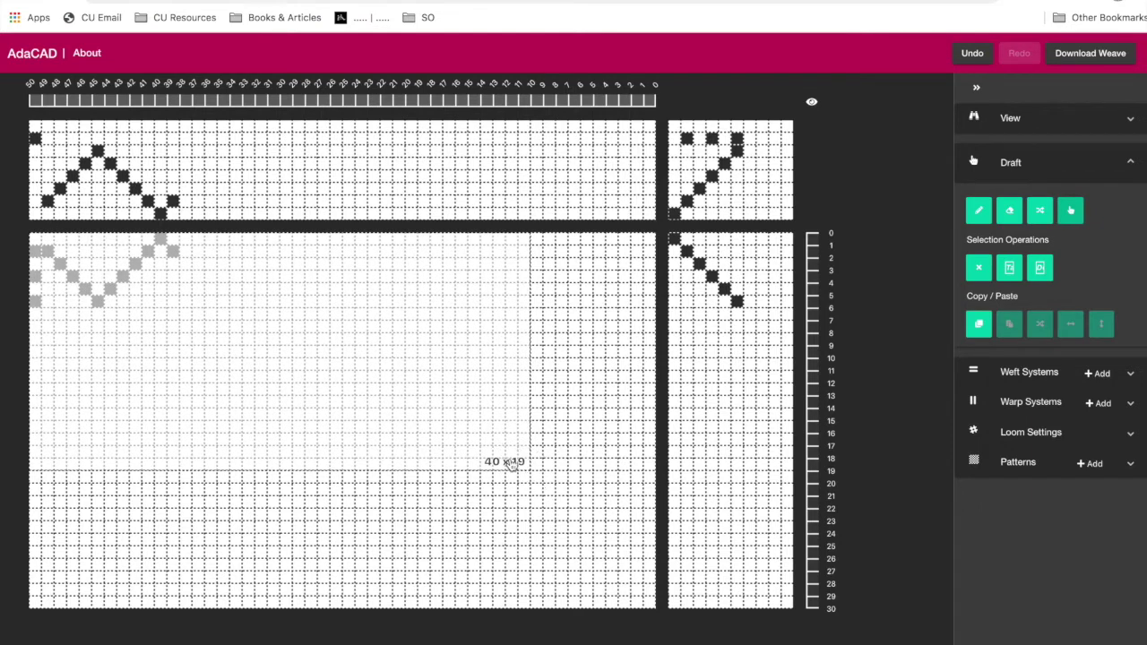
left_click(554, 496)
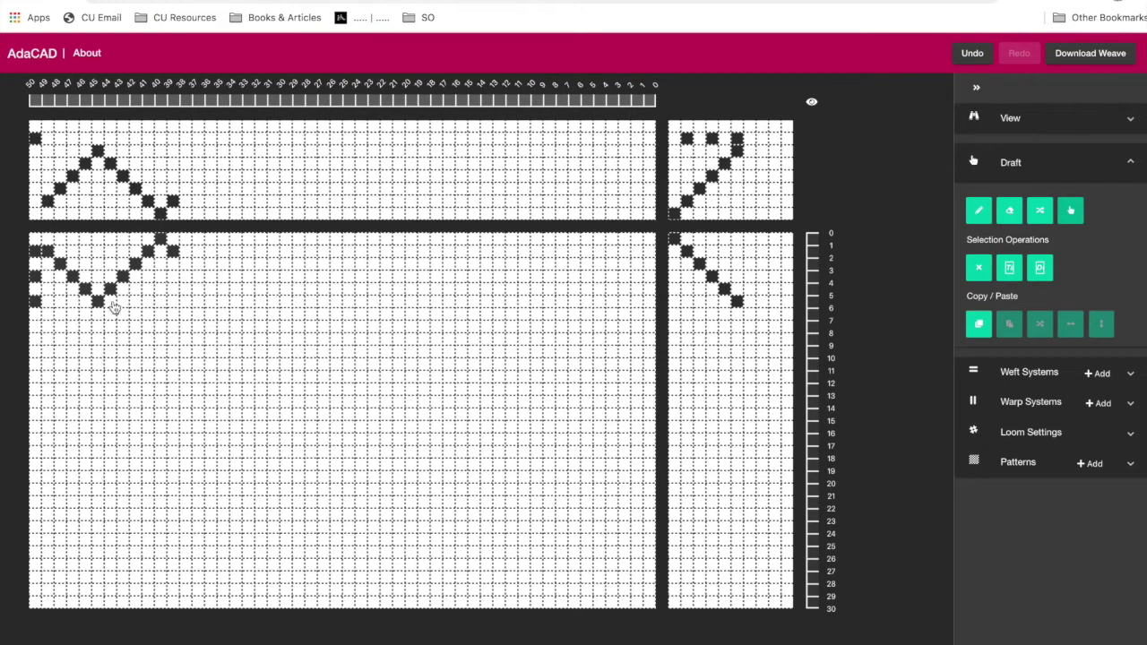
left_click_drag(173, 246, 297, 361)
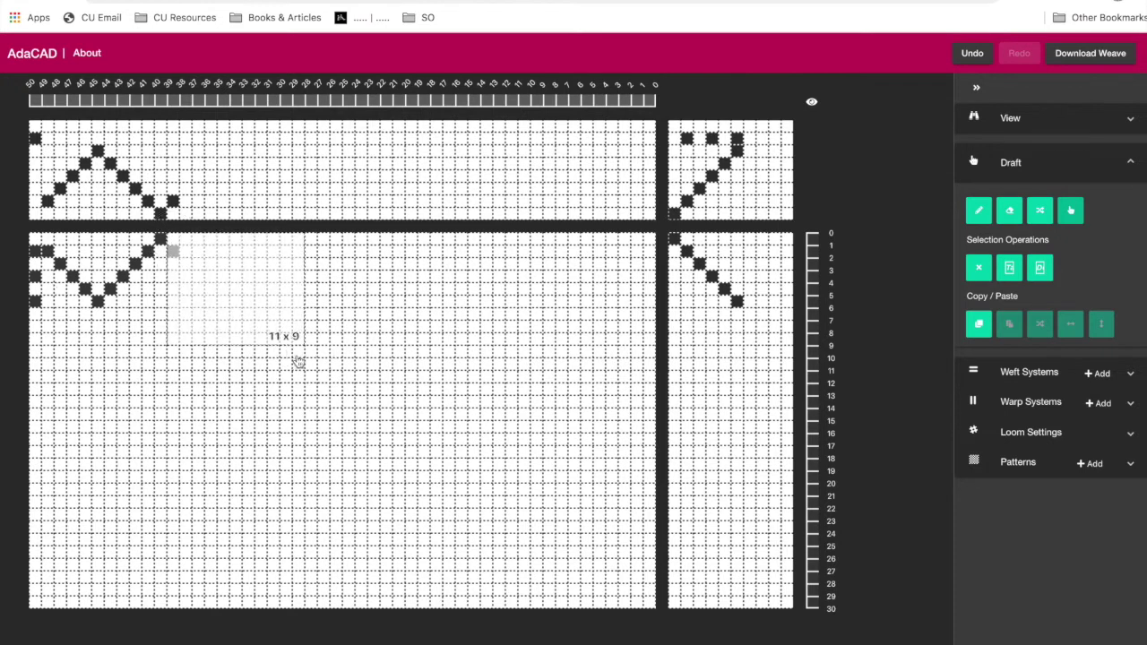
left_click(980, 271)
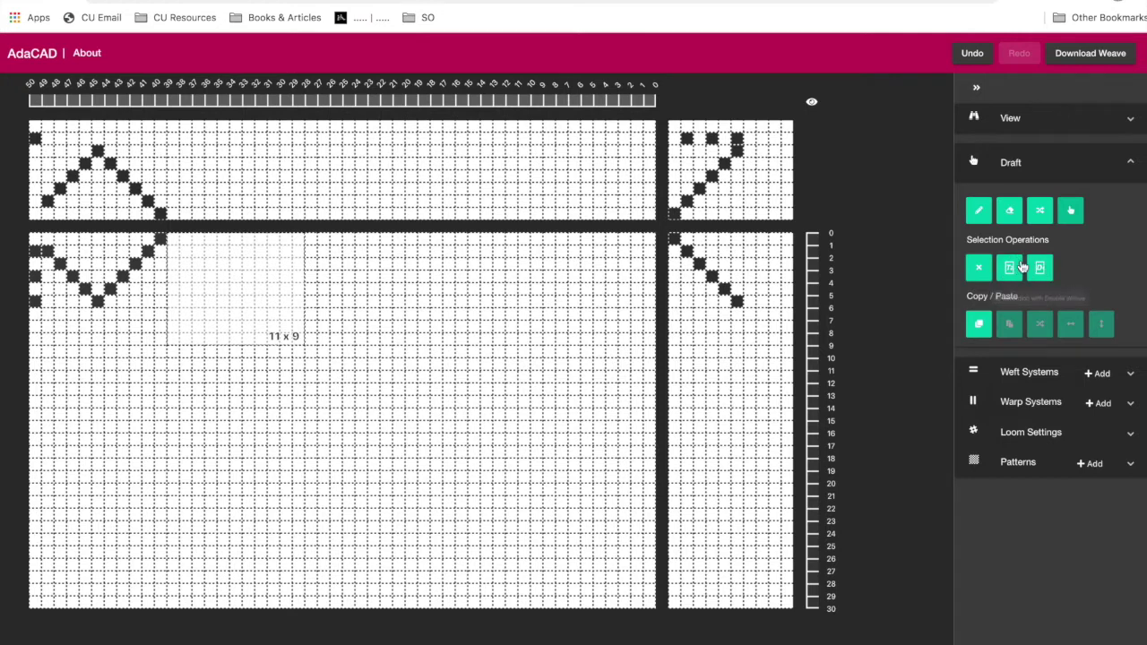
Unstar Balanced Twill and Tabby, and star Warp-Faced Twill and Weft-Faced Twill
left_click(1018, 463)
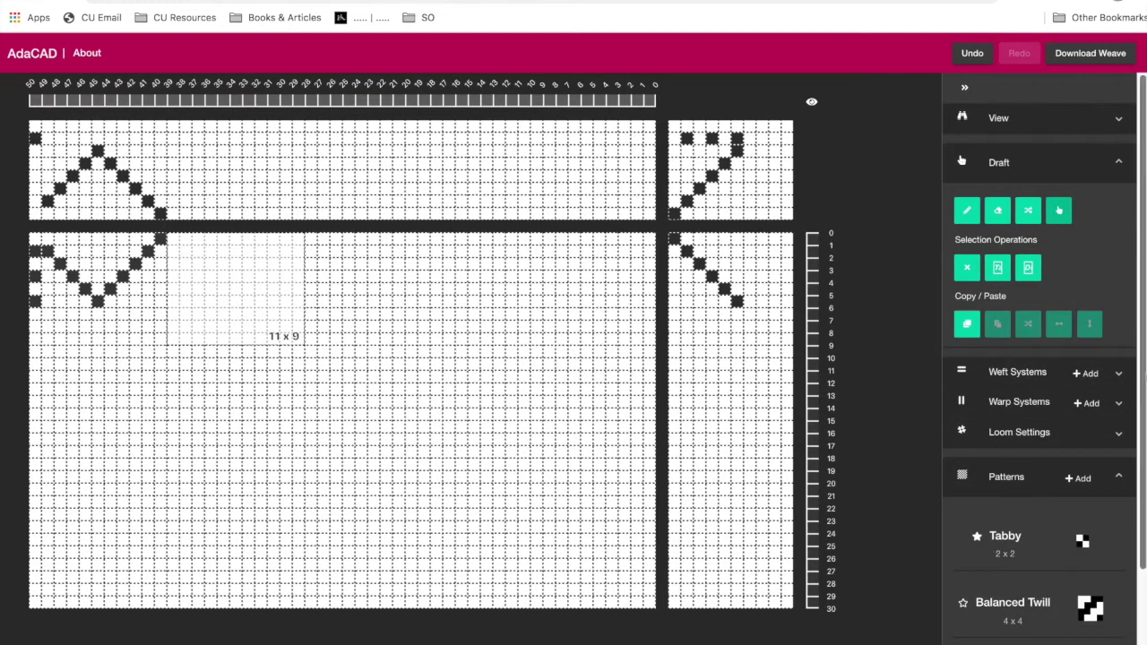
scroll(1135, 502, "down", 3)
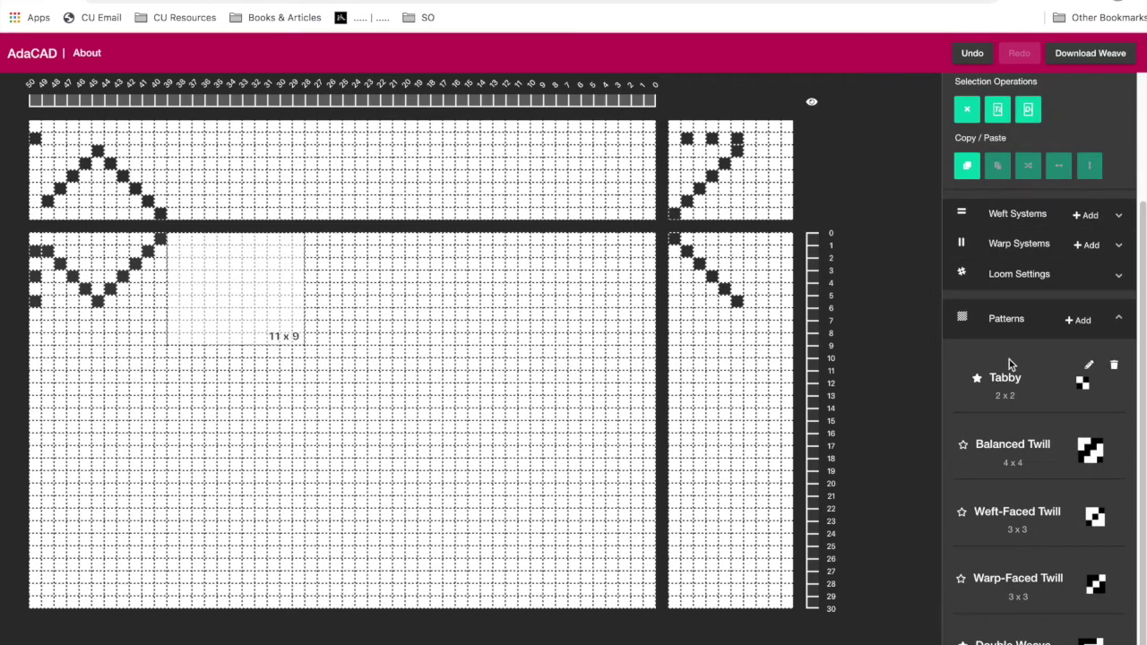
left_click(960, 447)
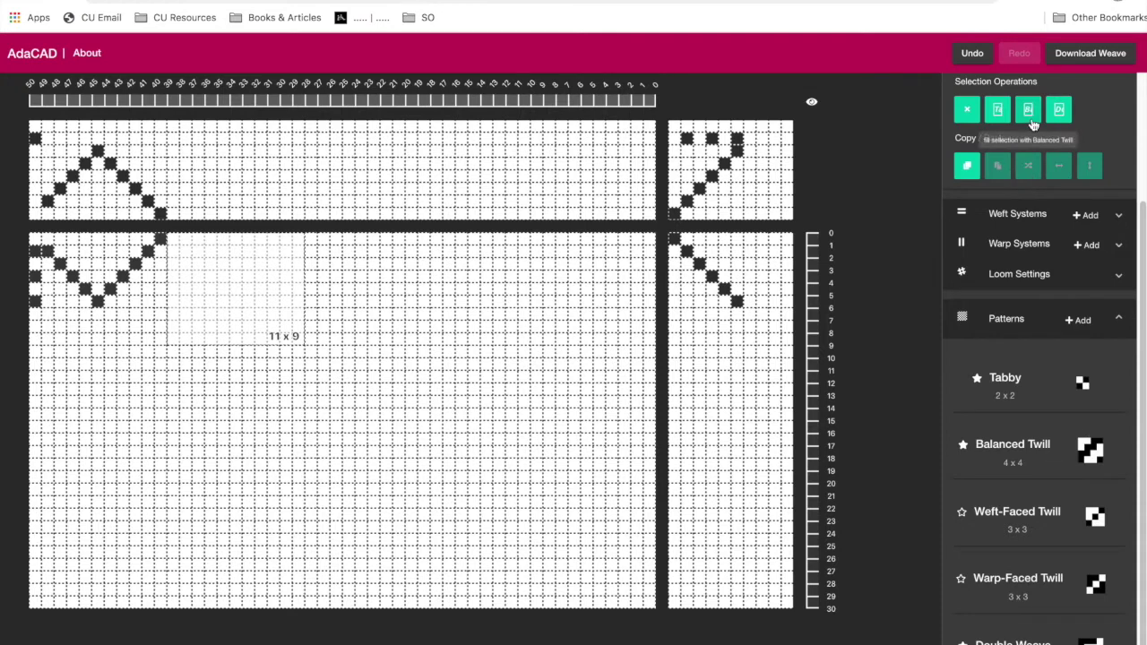
left_click(962, 446)
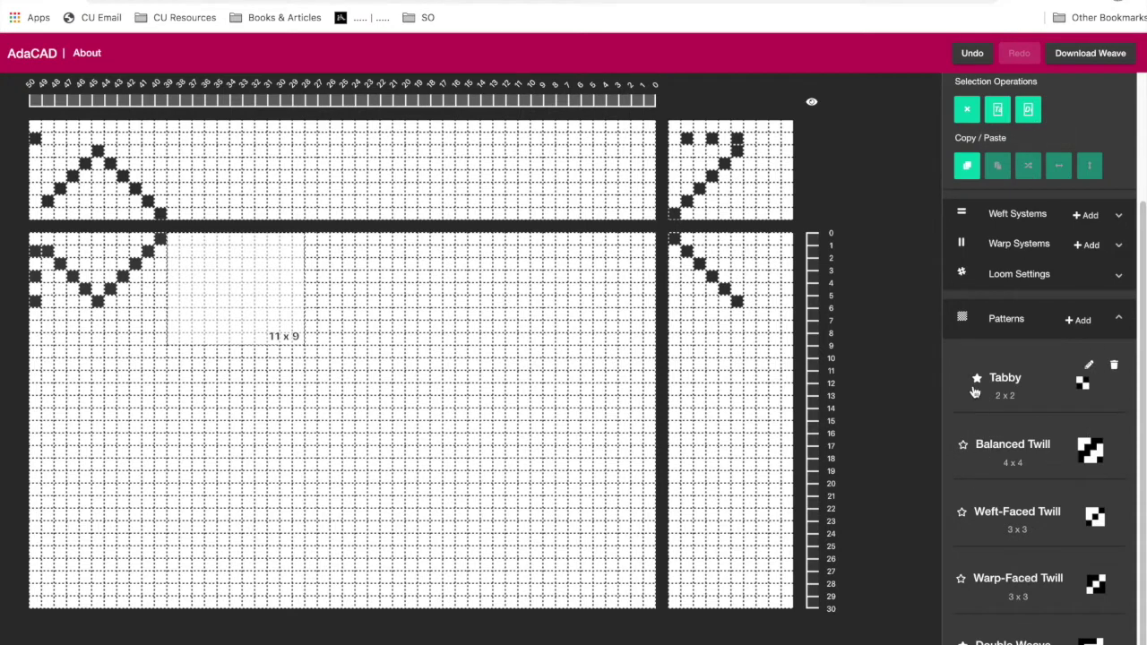
left_click(975, 379)
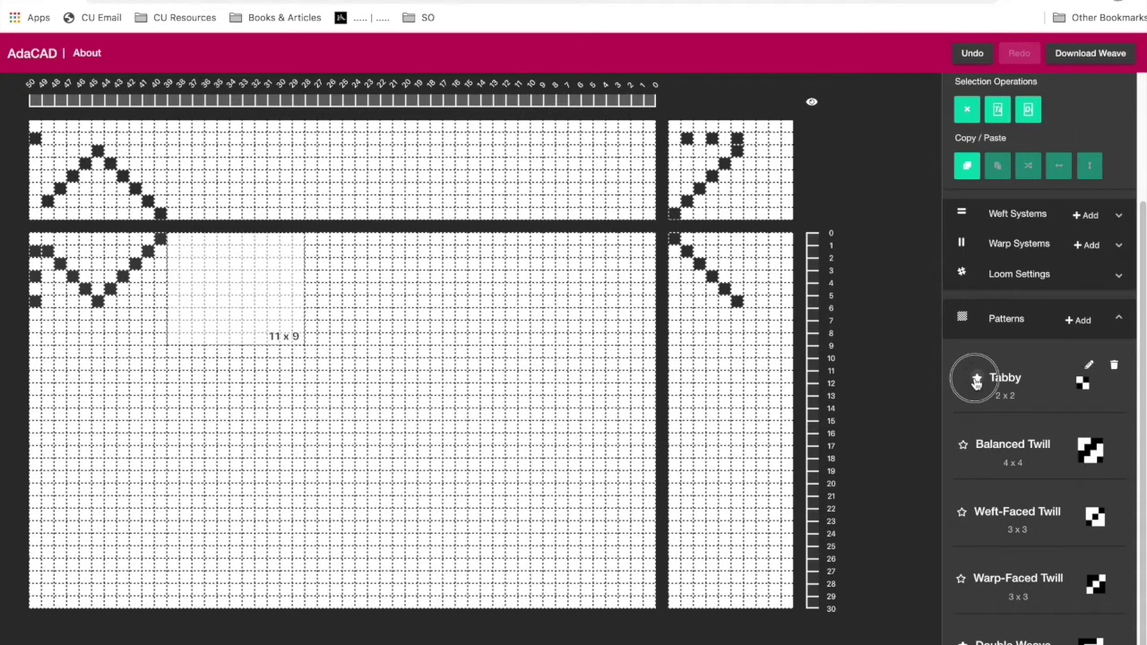
left_click(963, 583)
left_click(962, 512)
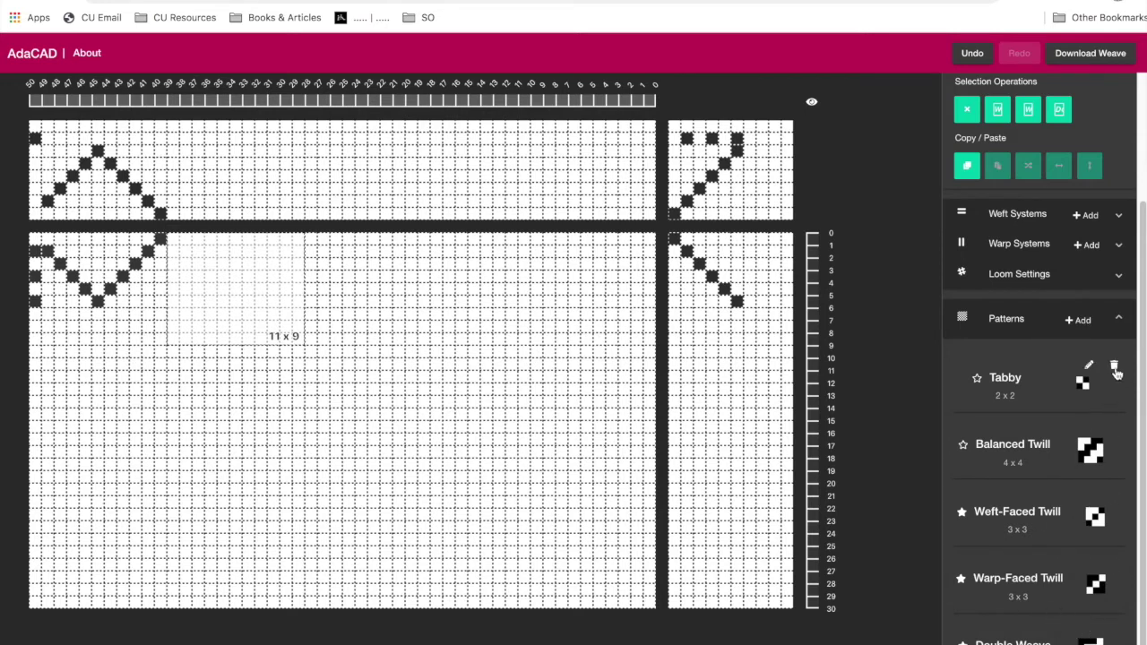
Collapse Patterns, trial-fill the 11 x 9 block with Weft-Faced Twill, then clear it again
left_click(1123, 324)
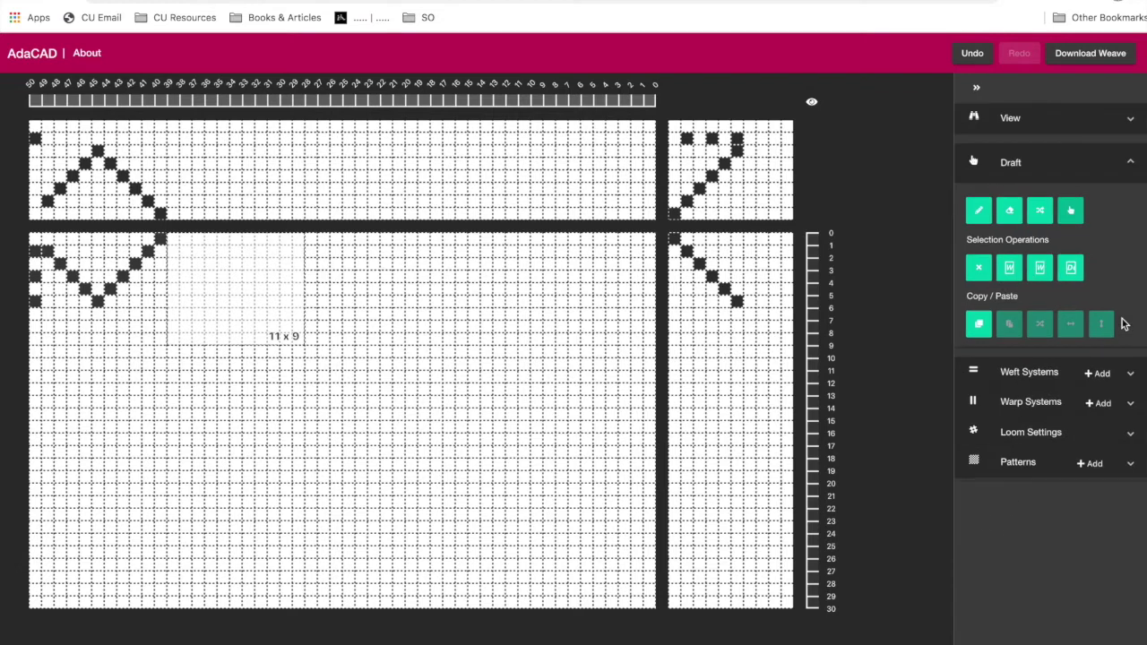
left_click(1010, 269)
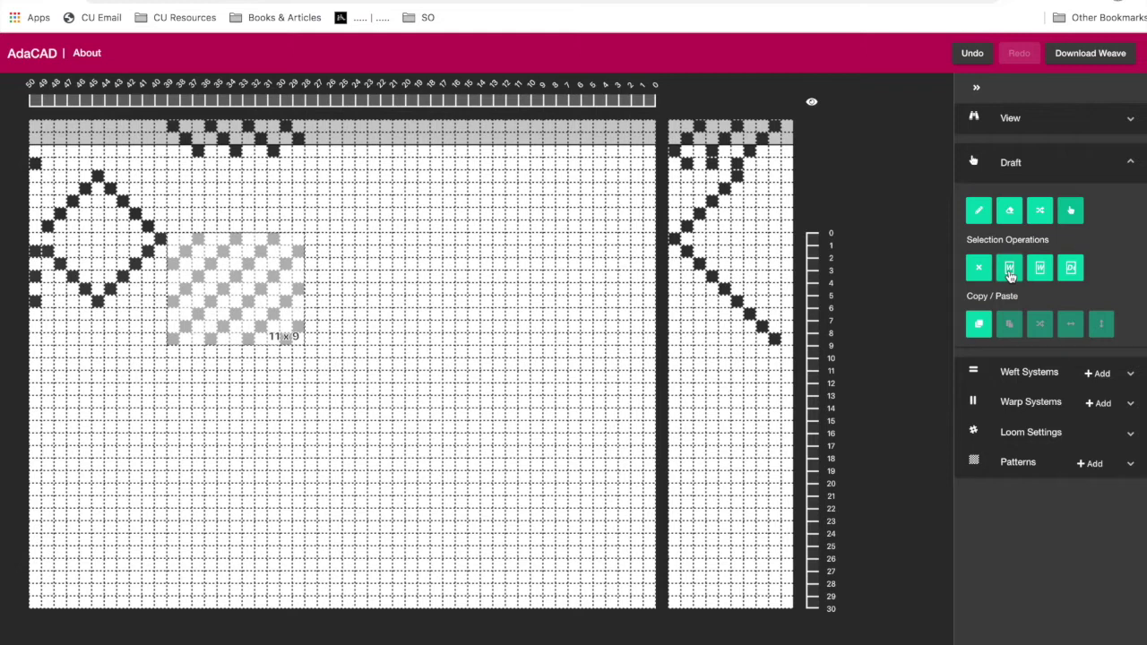
left_click(980, 271)
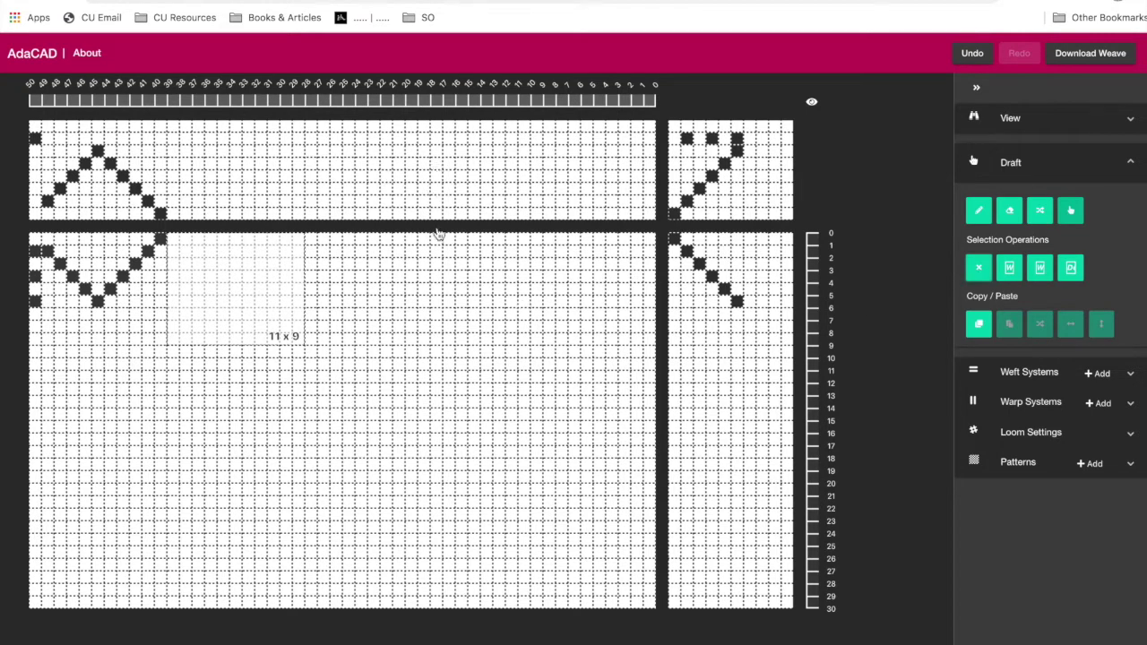
mouse_move(858, 296)
left_click_drag(170, 238, 243, 307)
Select and copy the 3 x 3 block at the diamond's tip
left_click(242, 307)
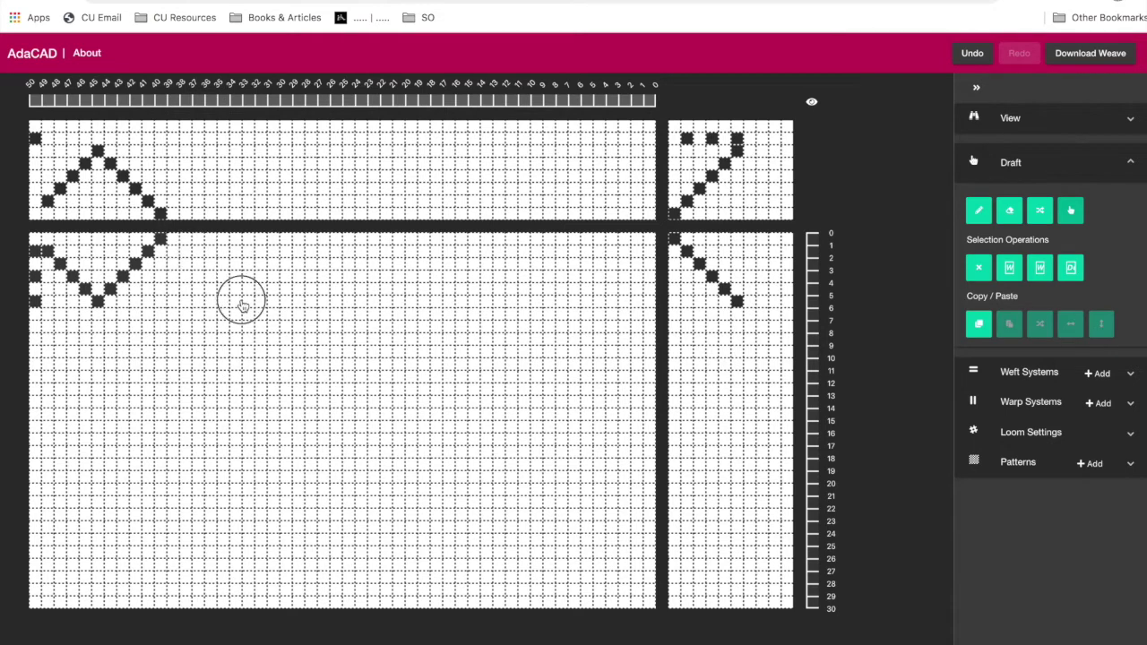
left_click_drag(134, 241, 175, 276)
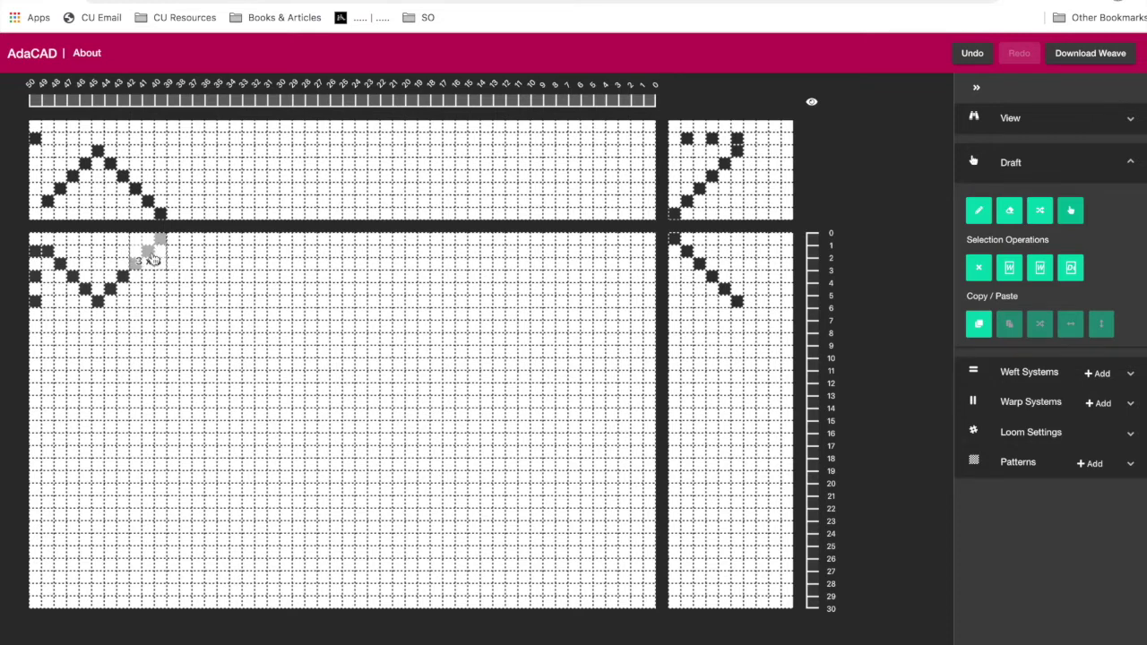
left_click(974, 332)
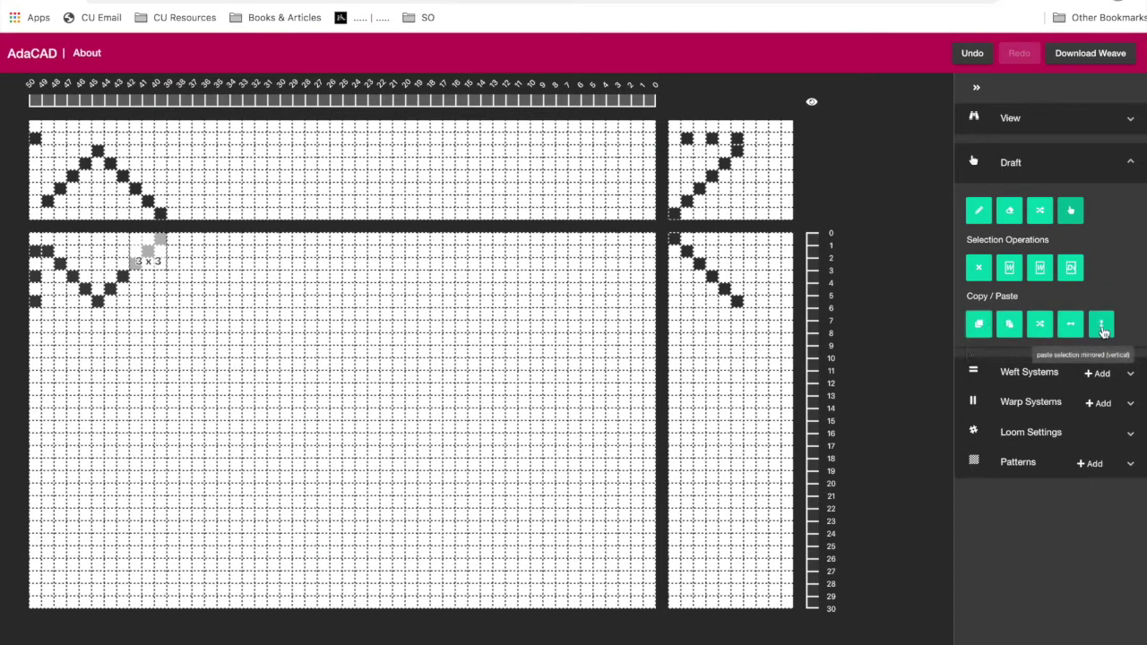
left_click(1006, 330)
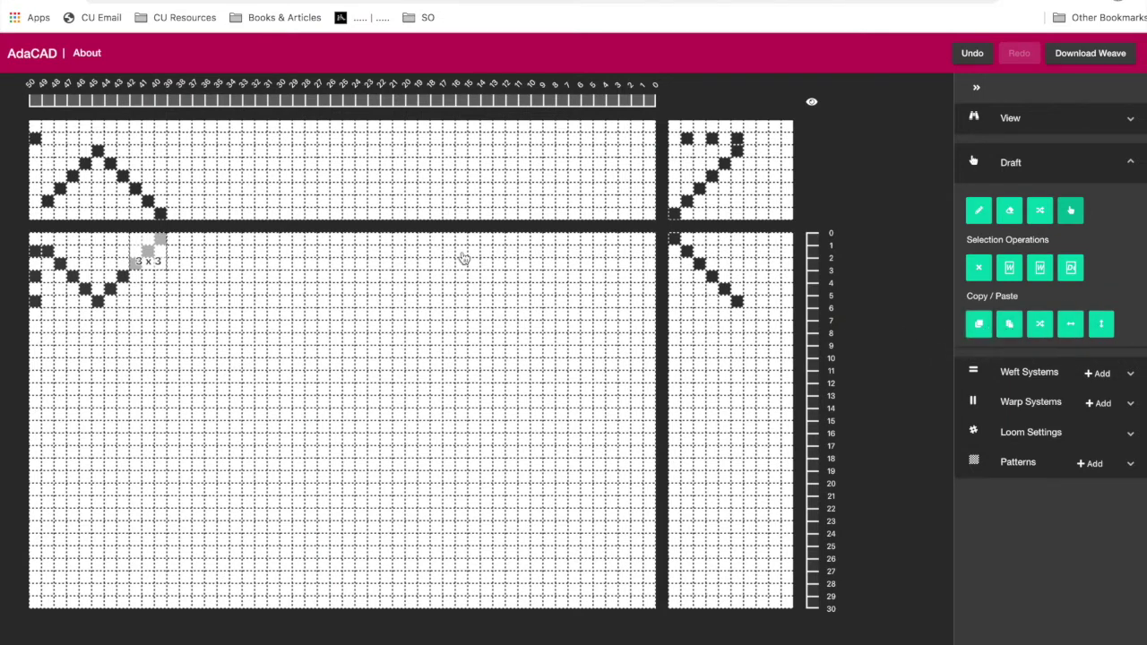
left_click(274, 268)
Paste the copied tip right of the diamond, trying inverted and mirrored pastes, commit it, then reload AdaCAD
left_click_drag(172, 242, 199, 269)
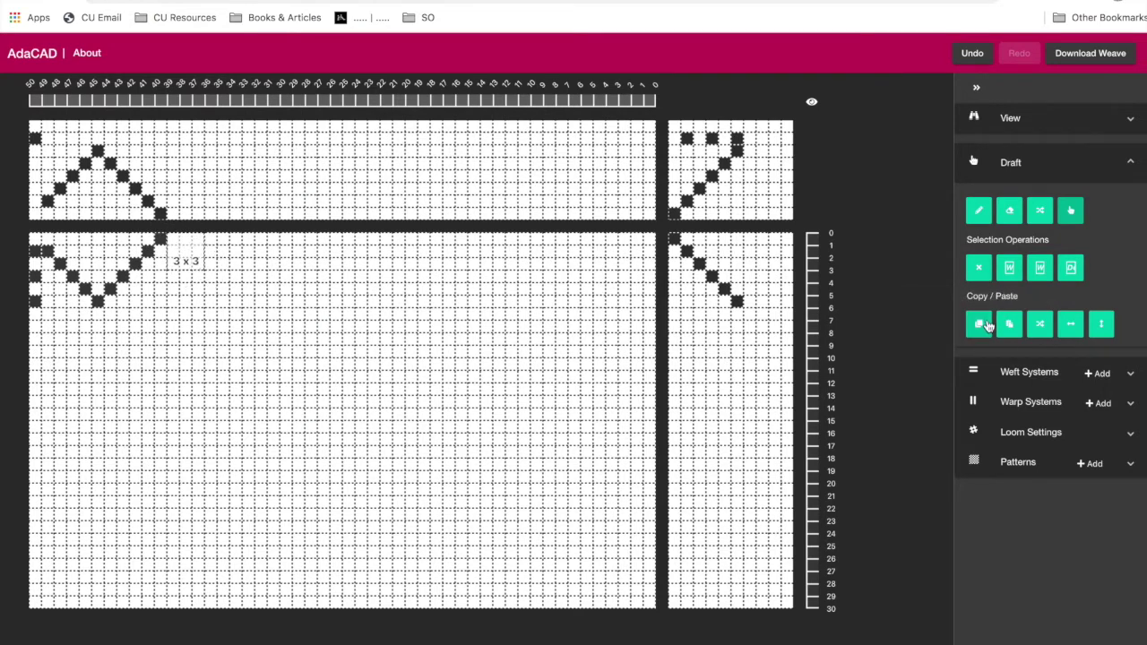
left_click(1006, 328)
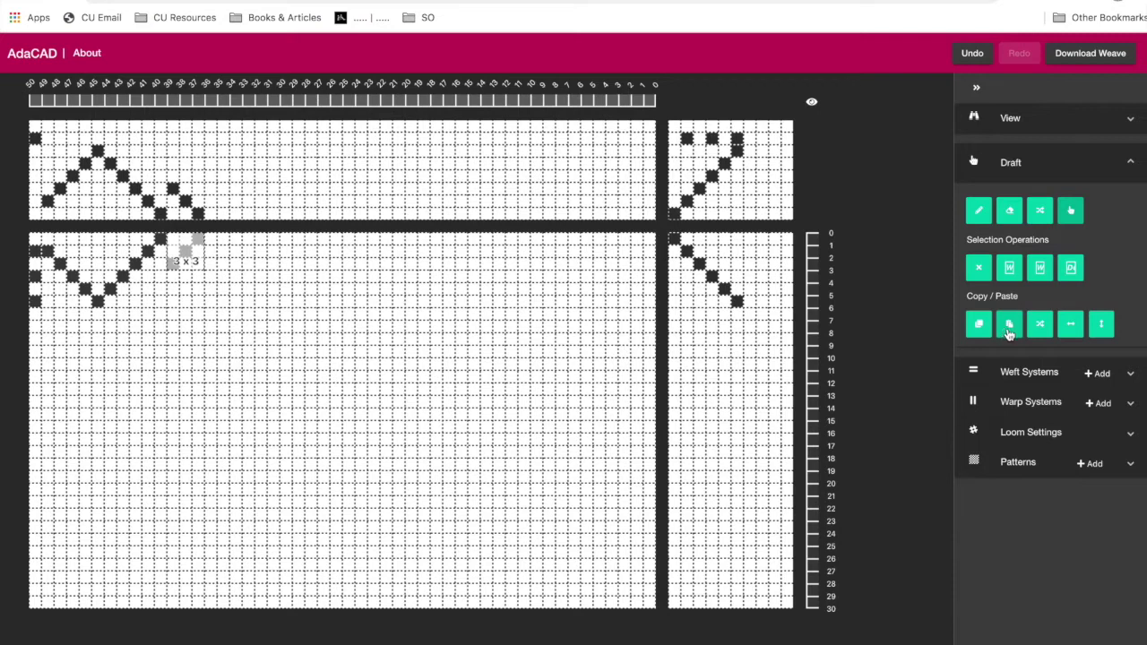
left_click(1040, 331)
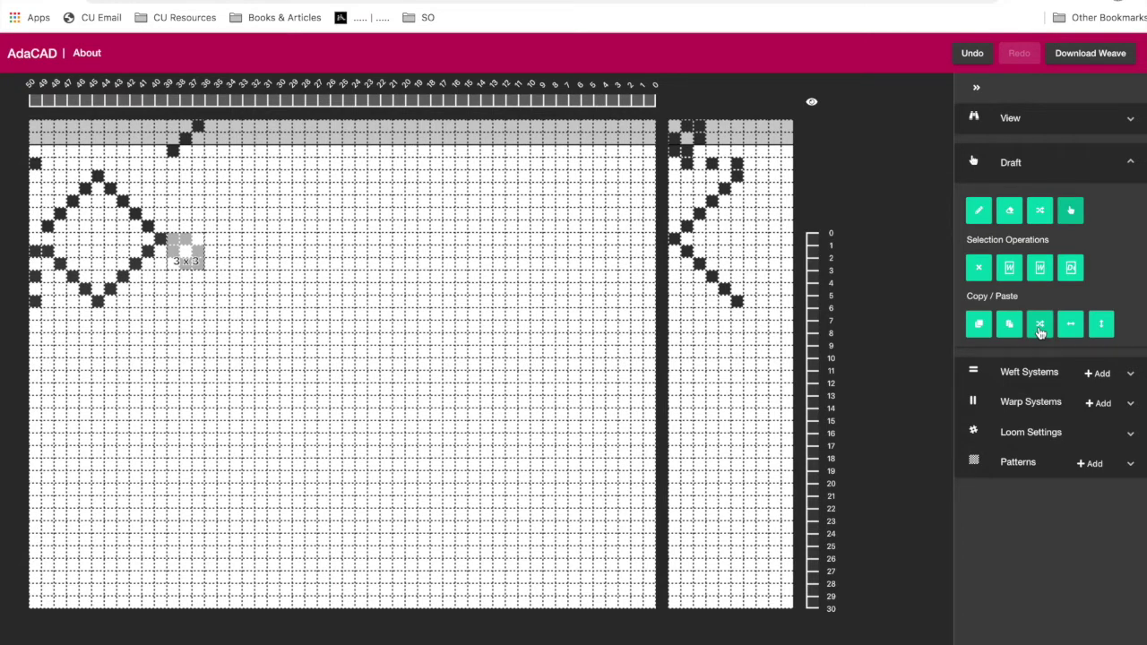
left_click(1070, 327)
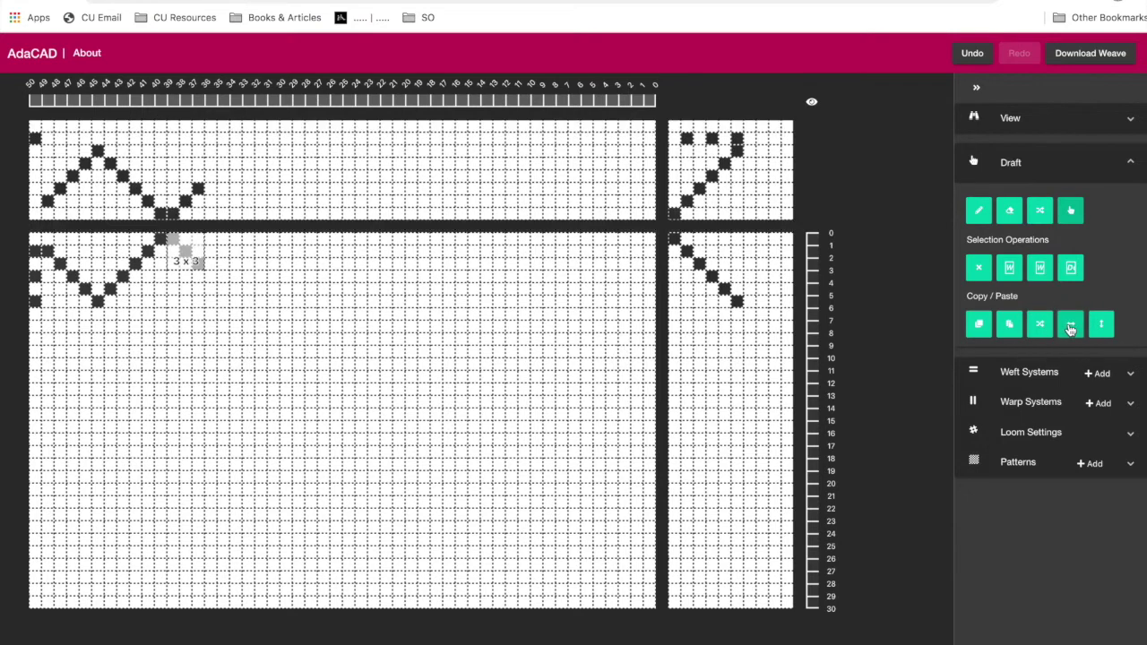
left_click(1108, 331)
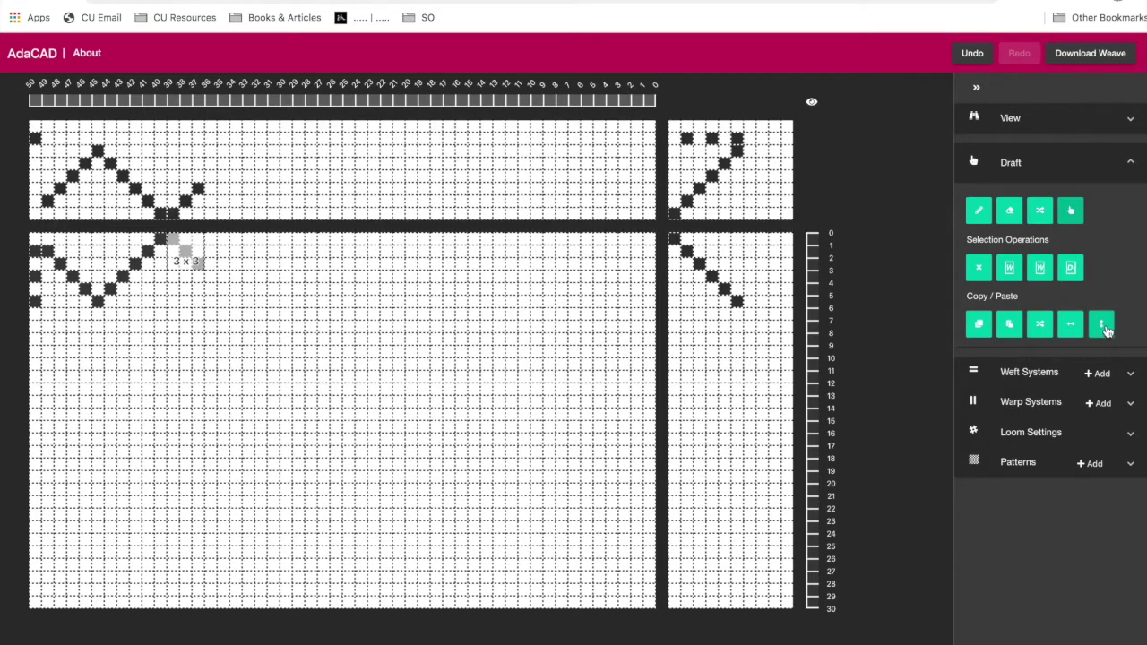
left_click(984, 328)
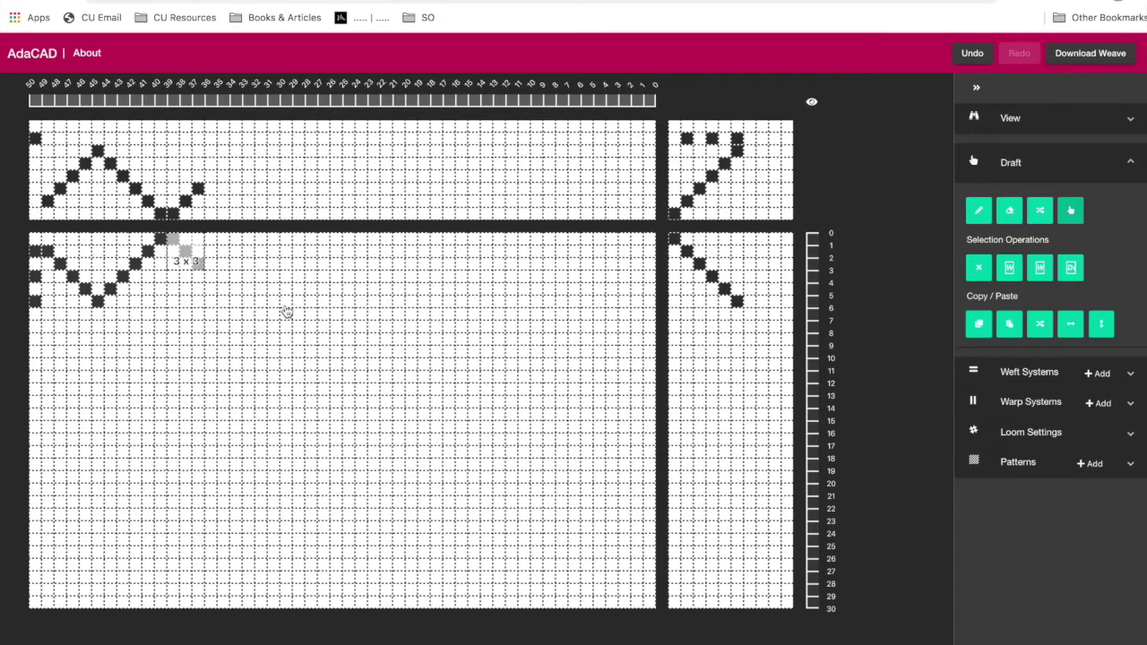
left_click(209, 283)
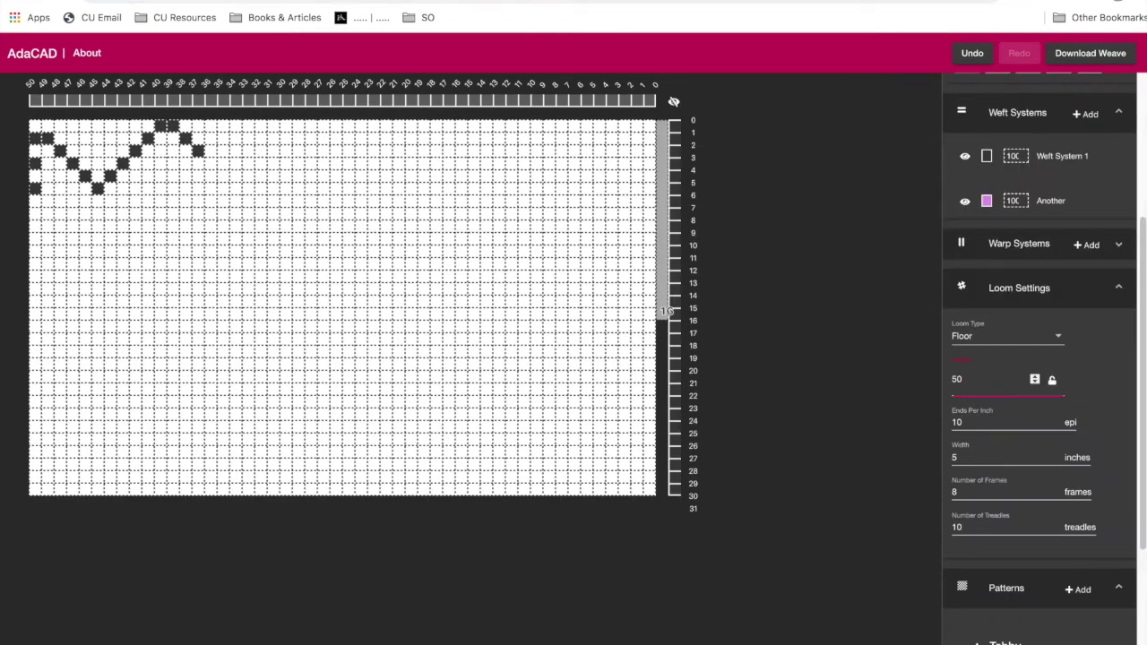
key("super+r")
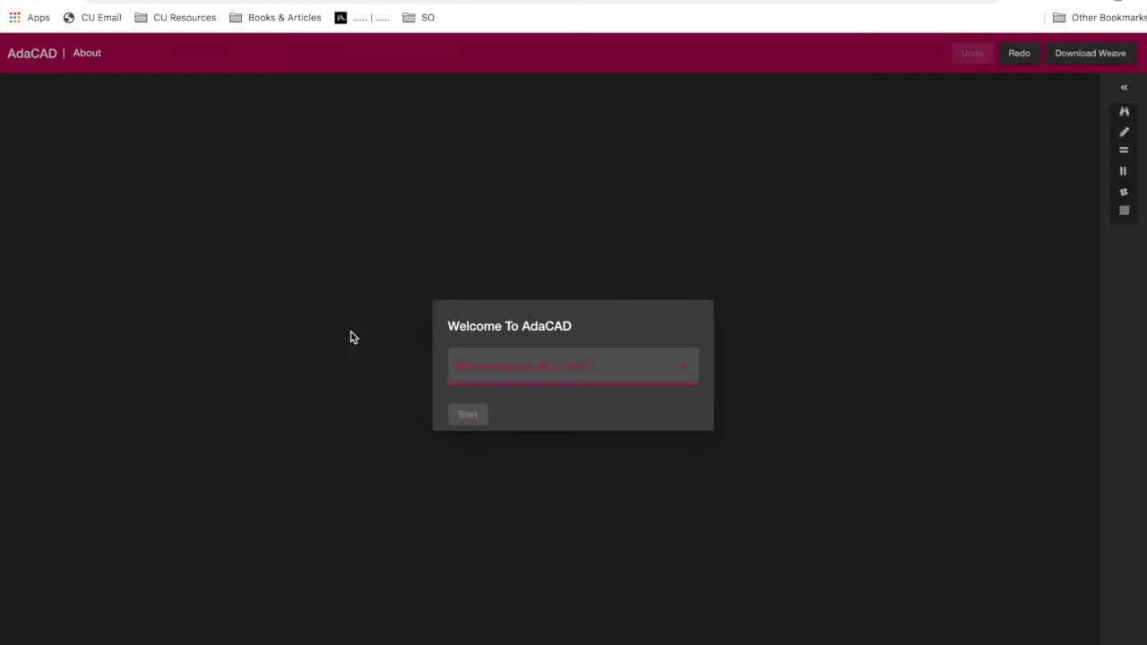
Dismiss the welcome dialog and open the Weft Systems list in the side panel
left_click(351, 337)
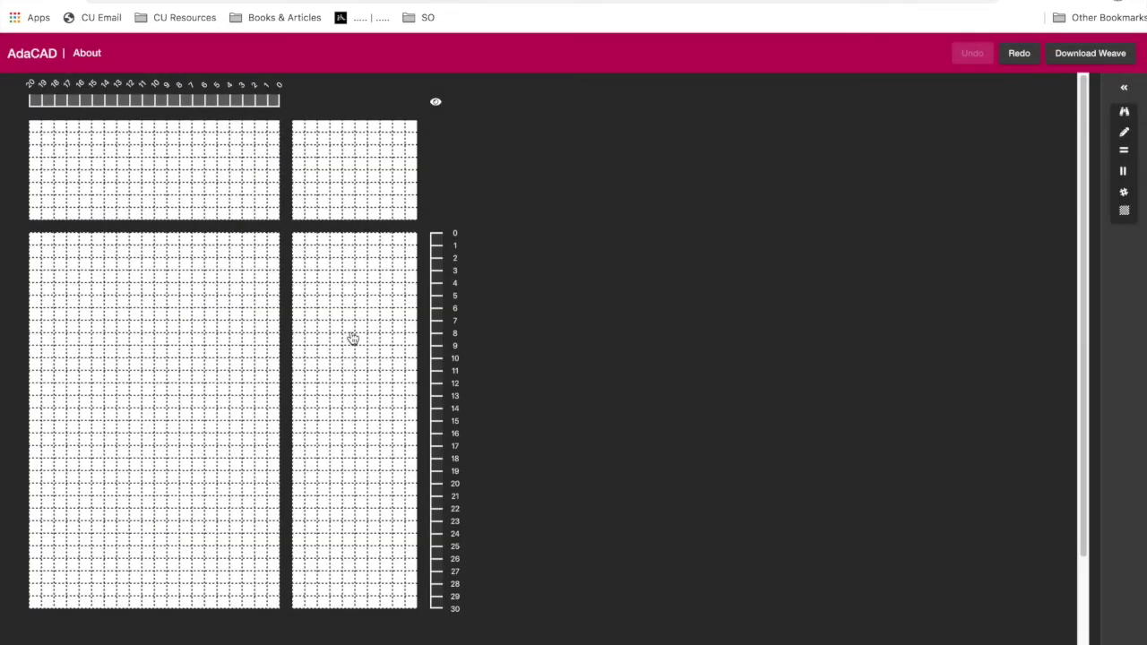
left_click(1125, 87)
left_click(1030, 180)
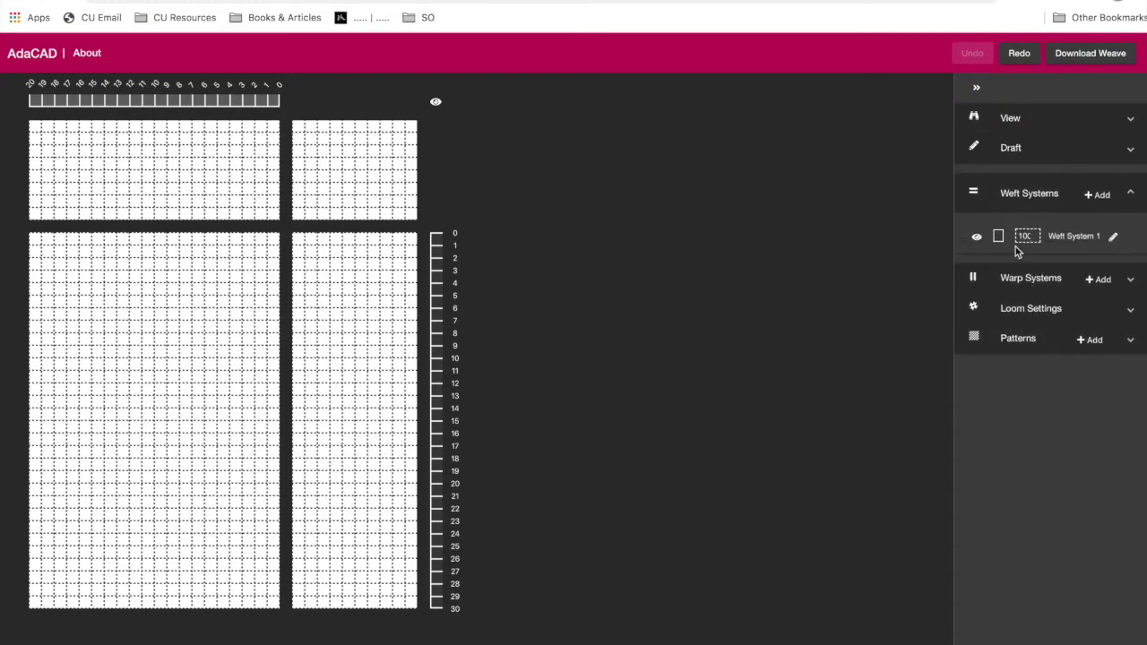
Add a weft system named 'ANother' with regular yarn coloured red
left_click(1100, 194)
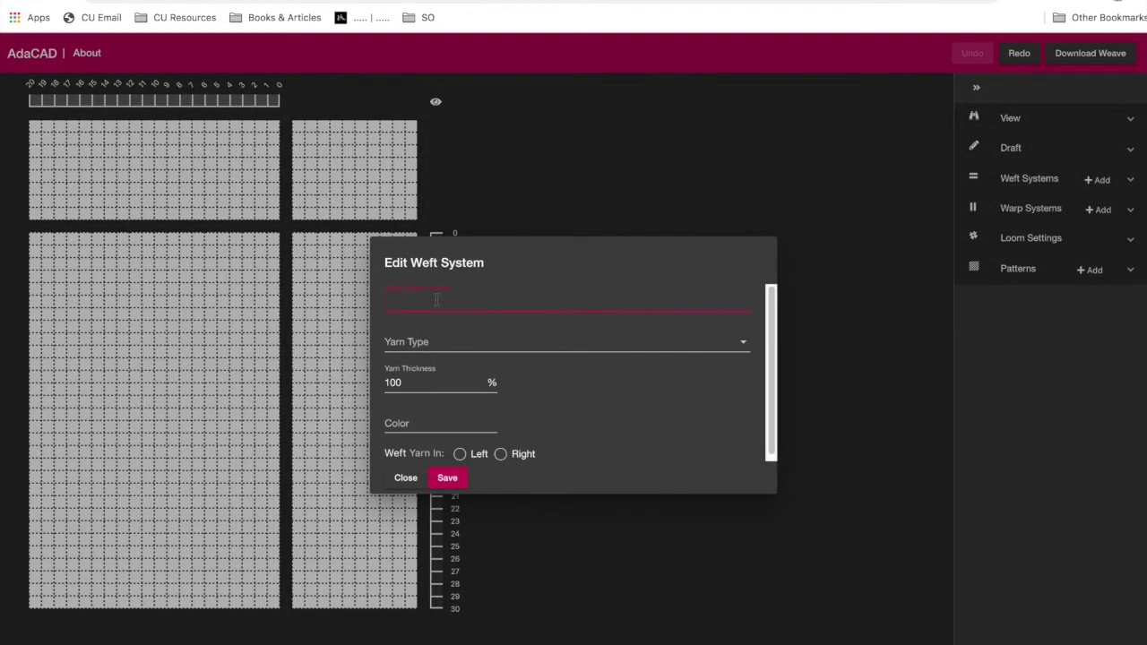
type("ANother")
left_click(641, 410)
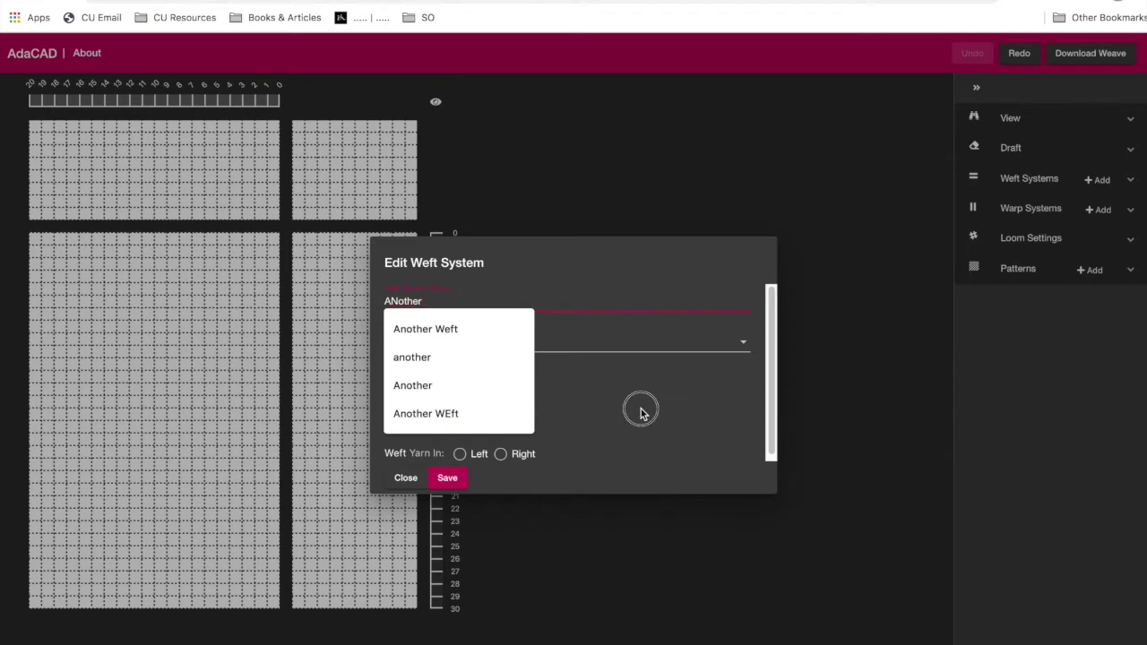
left_click(419, 341)
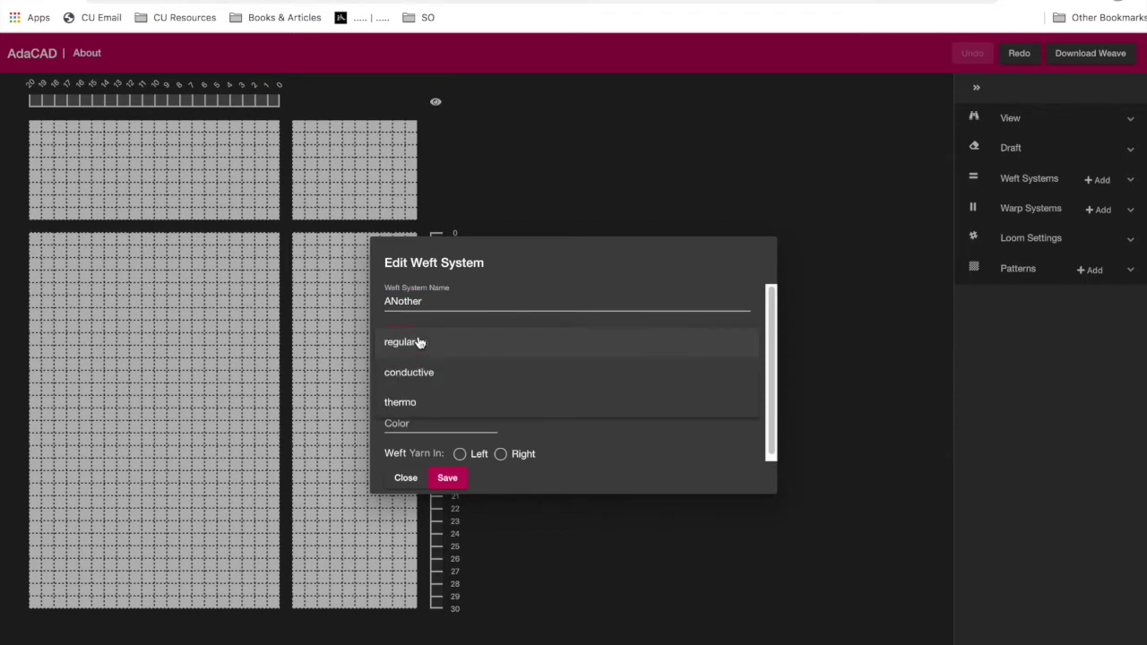
left_click(419, 342)
left_click(406, 426)
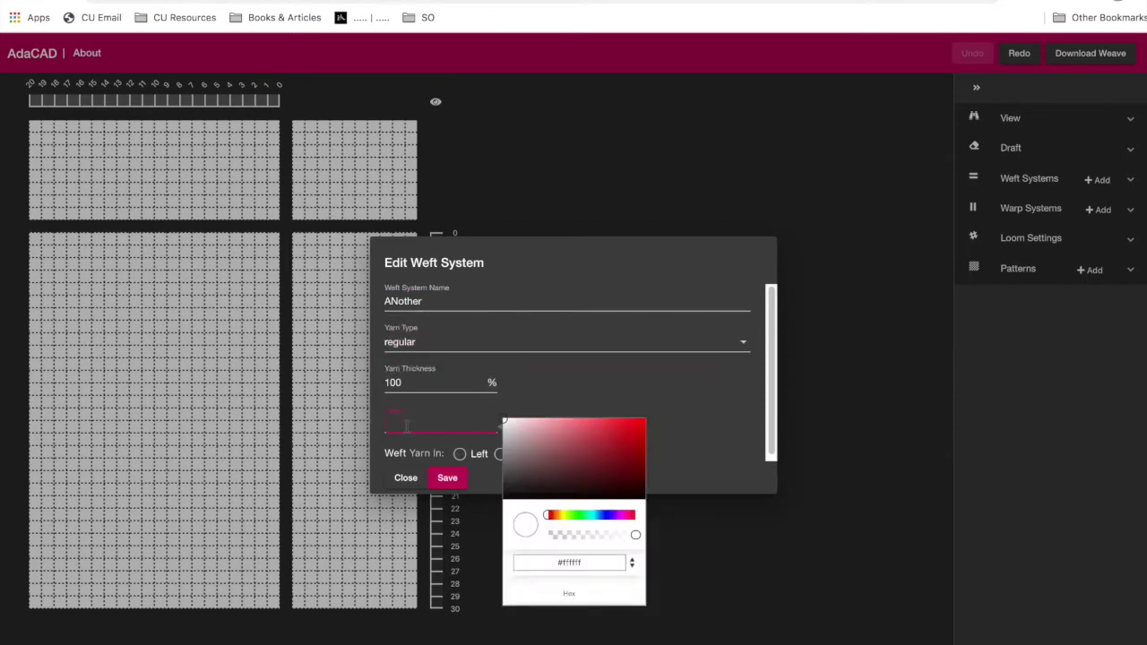
left_click(626, 435)
left_click(447, 478)
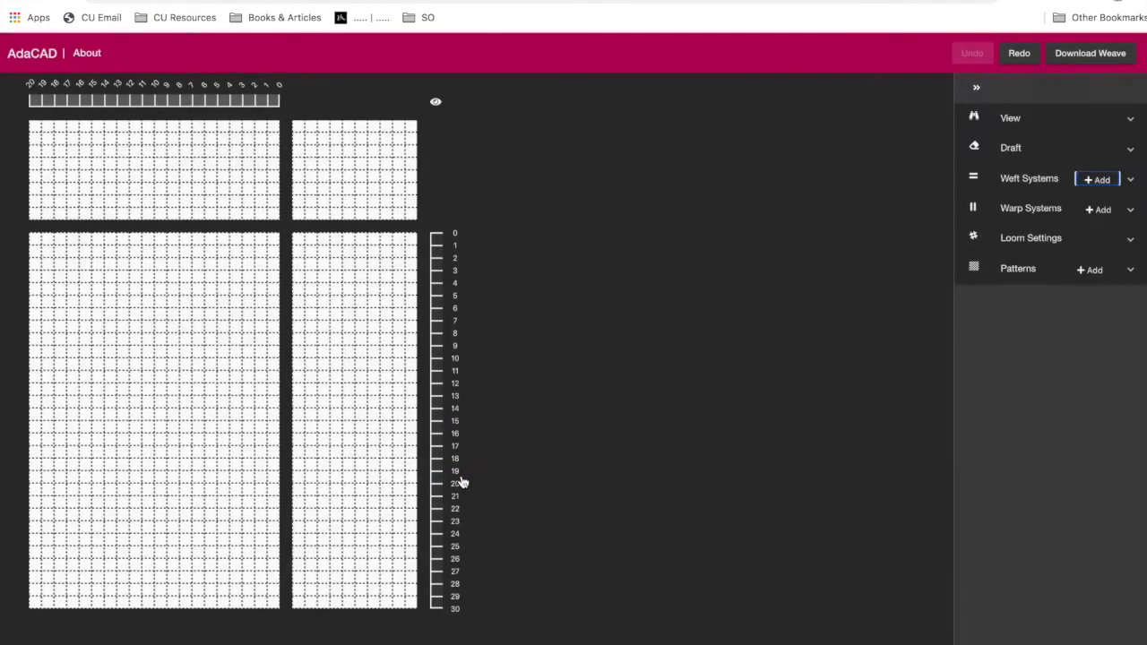
left_click(1063, 179)
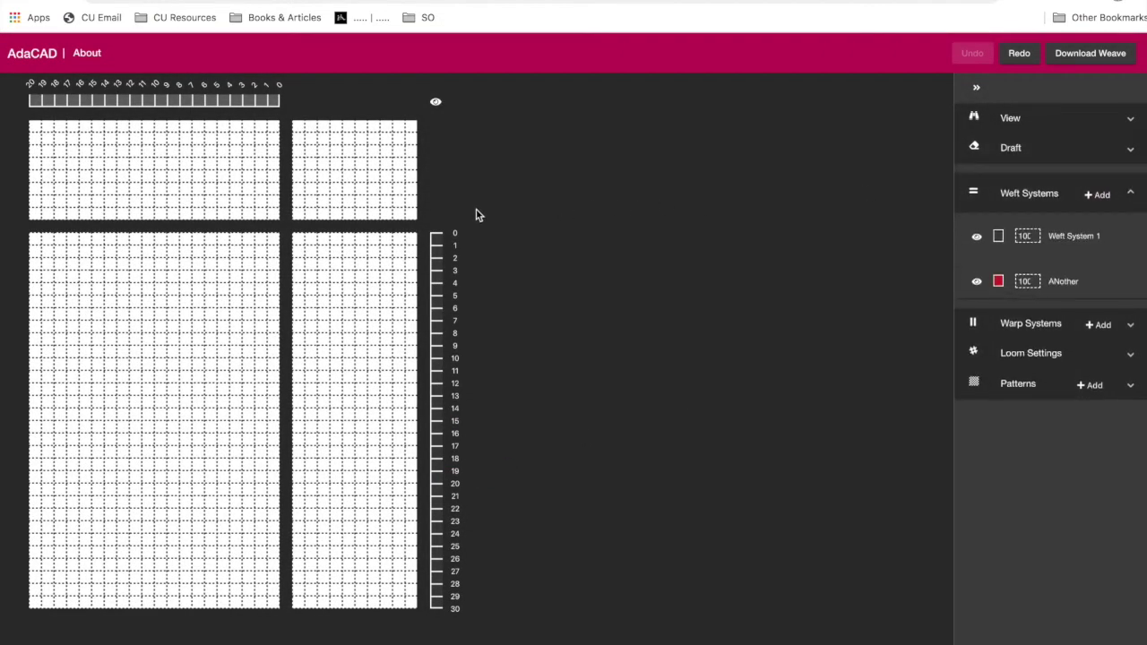
Assign two rows to the red weft and fill the 20x12 selection with tabby
left_click(437, 243)
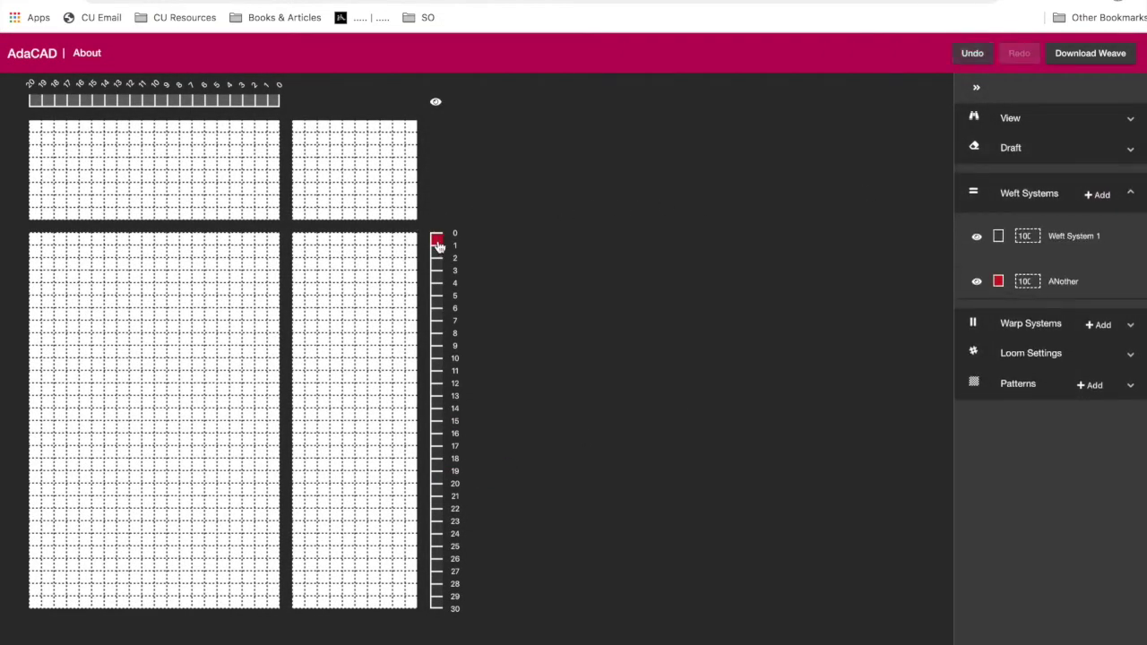
left_click(437, 315)
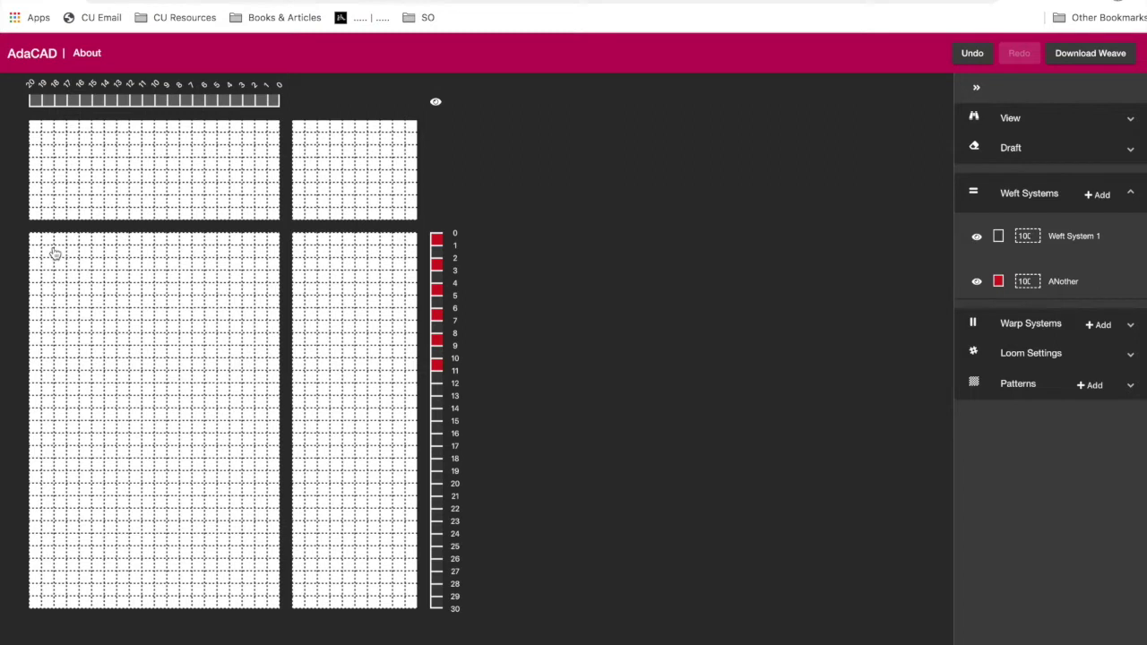
key("s")
left_click_drag(36, 242, 279, 385)
left_click(1034, 152)
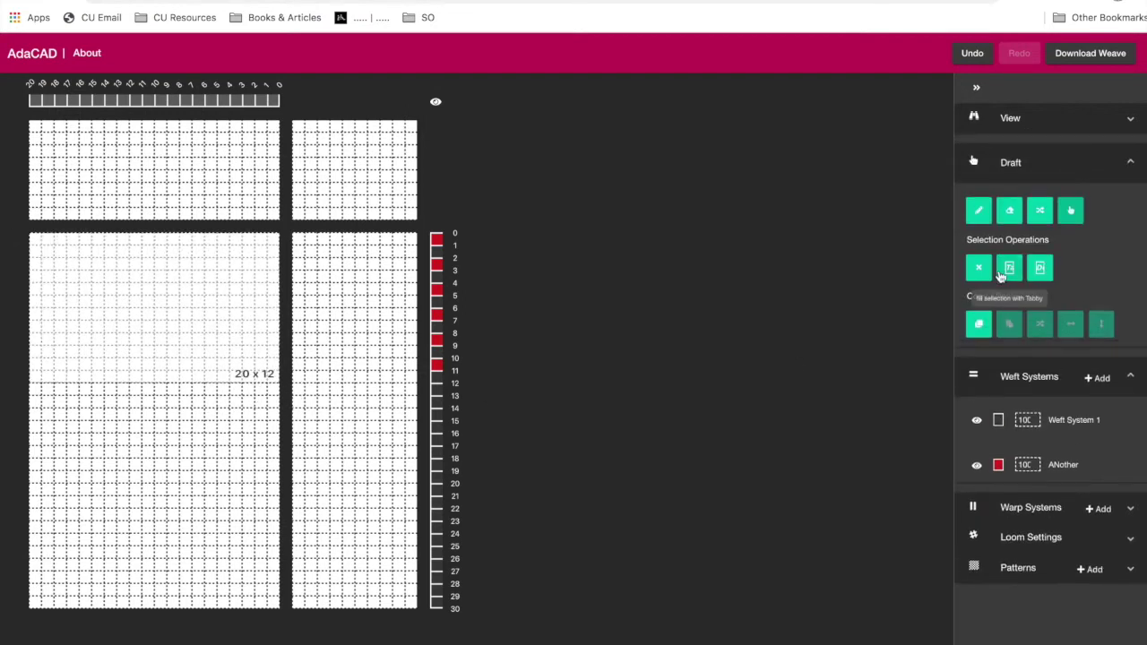
left_click(1010, 270)
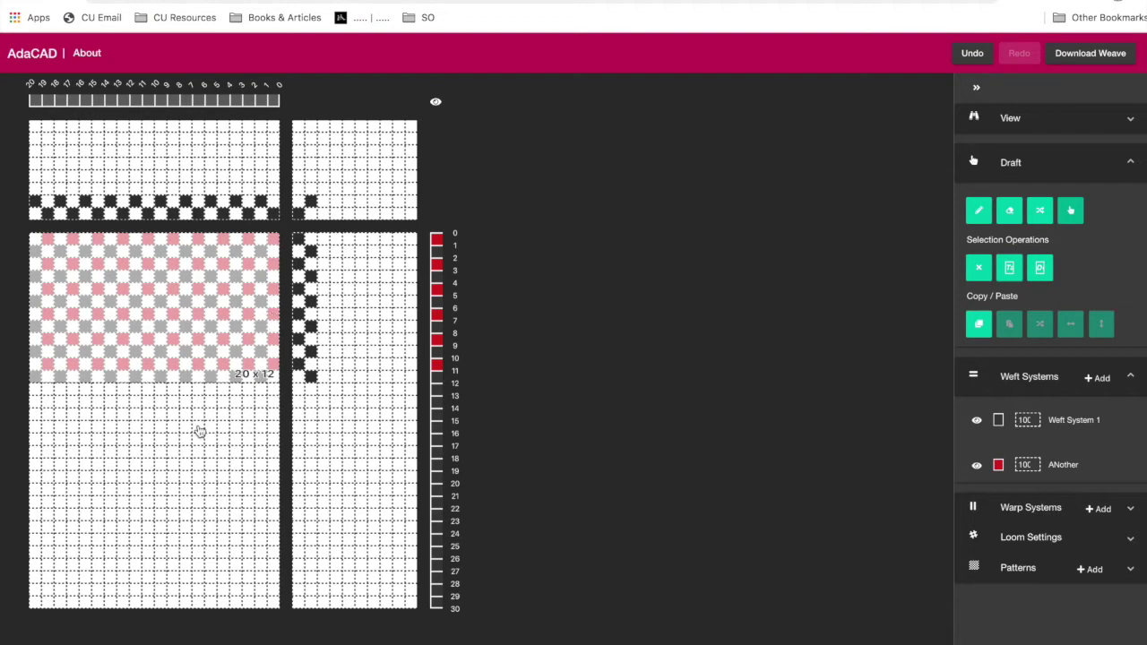
left_click(200, 429)
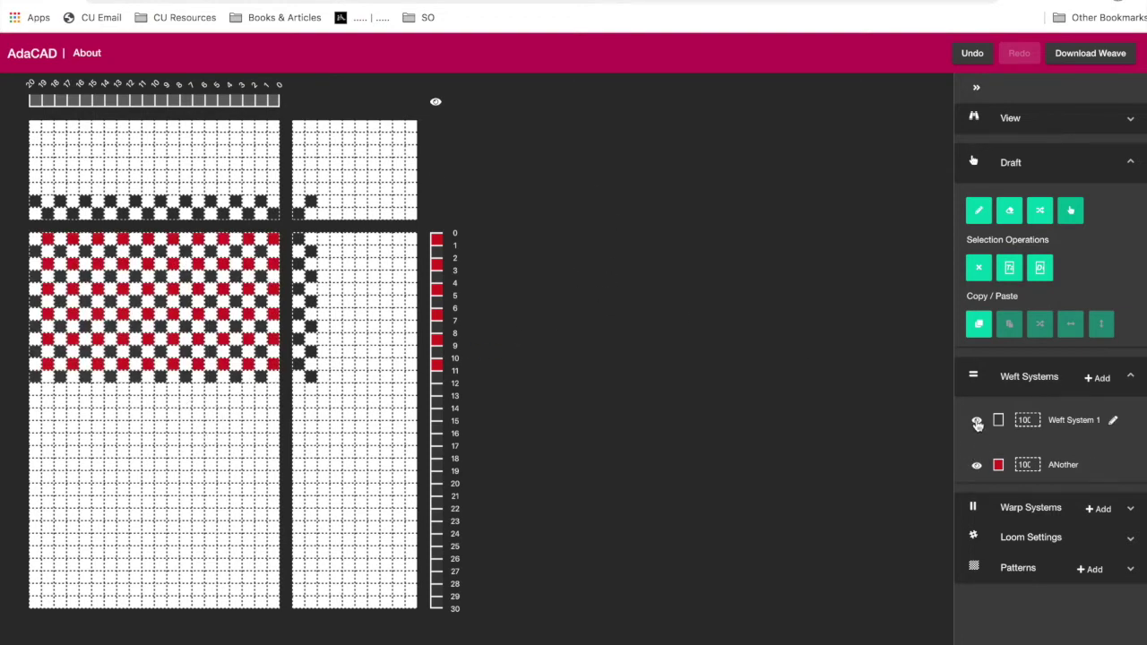
Hide and reshow the black and red weft systems' rows to inspect the tabby
left_click(977, 423)
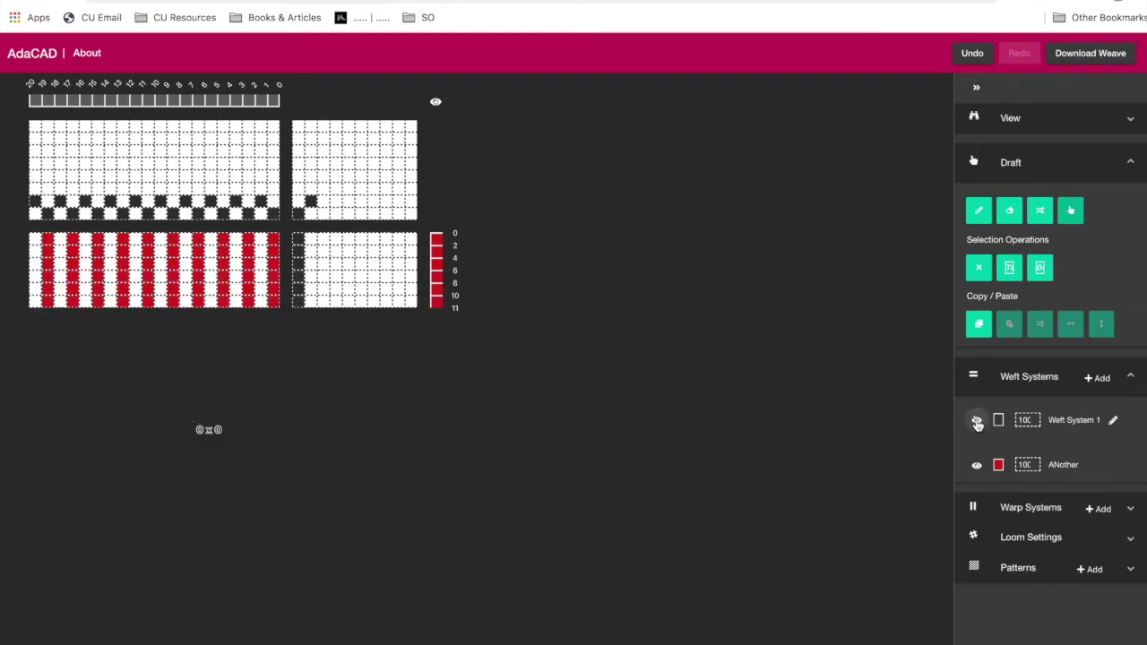
left_click(977, 423)
left_click(977, 467)
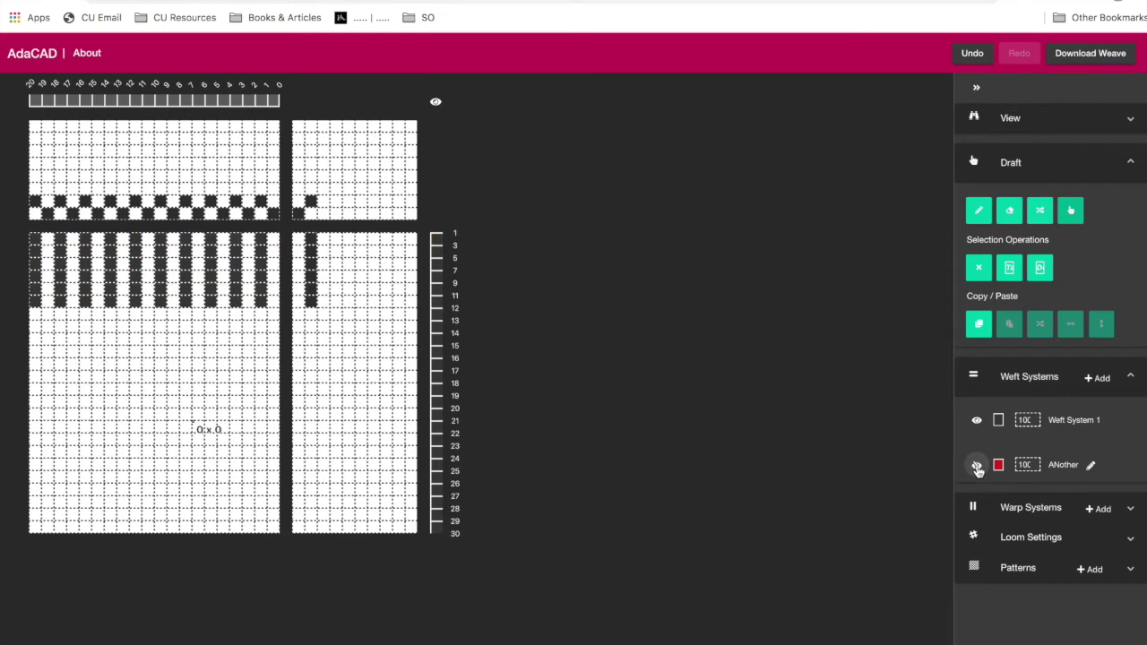
left_click(977, 468)
Tabby-fill the red ANother rows and Weft System 1 rows separately, then show both systems
left_click(977, 423)
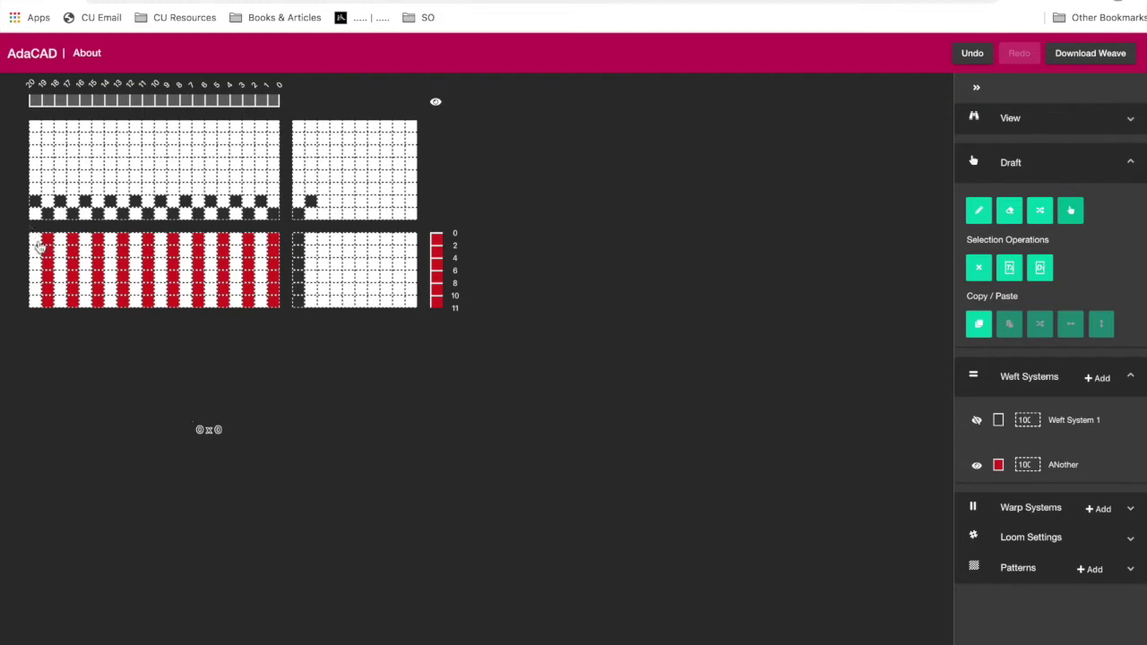
left_click_drag(33, 242, 277, 307)
left_click(1009, 269)
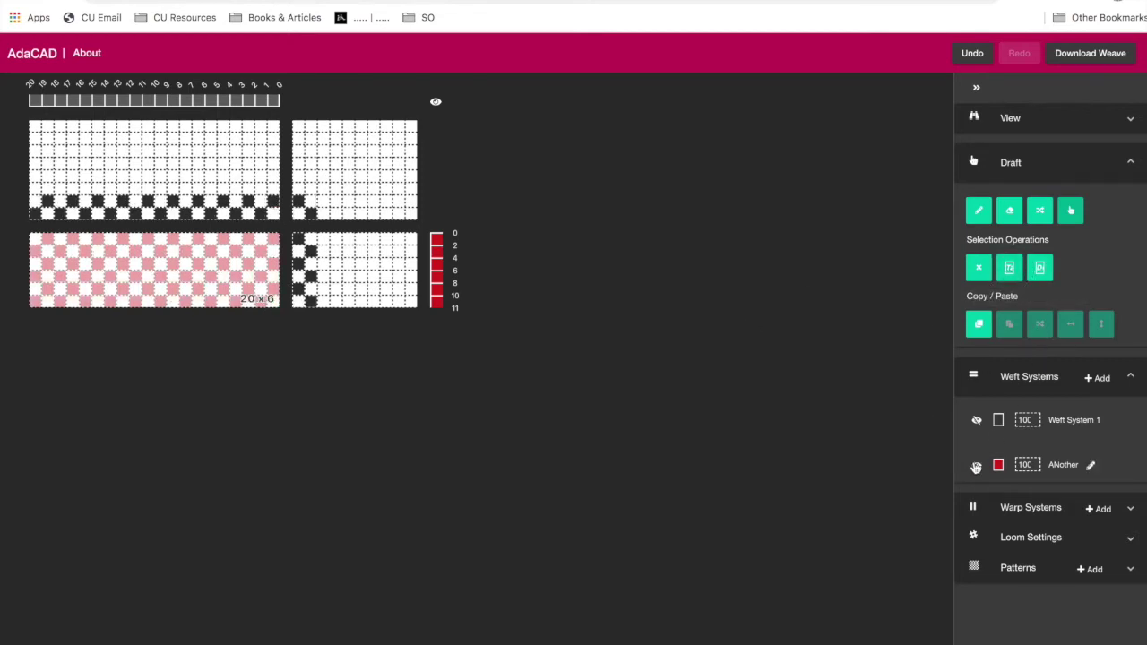
left_click(976, 420)
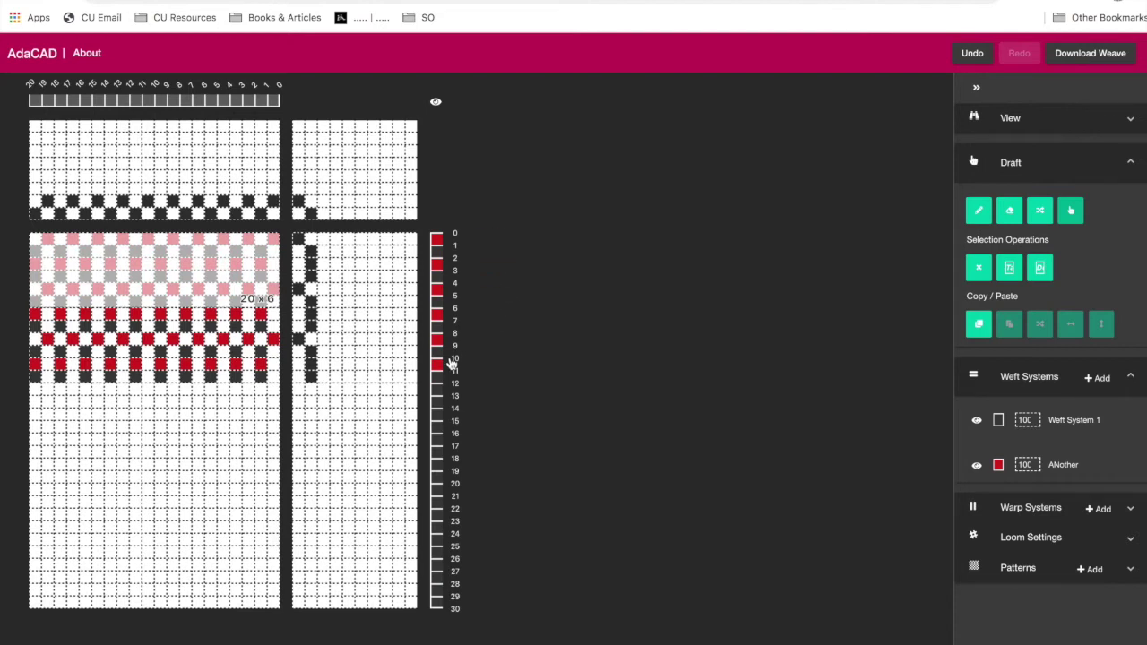
left_click(977, 466)
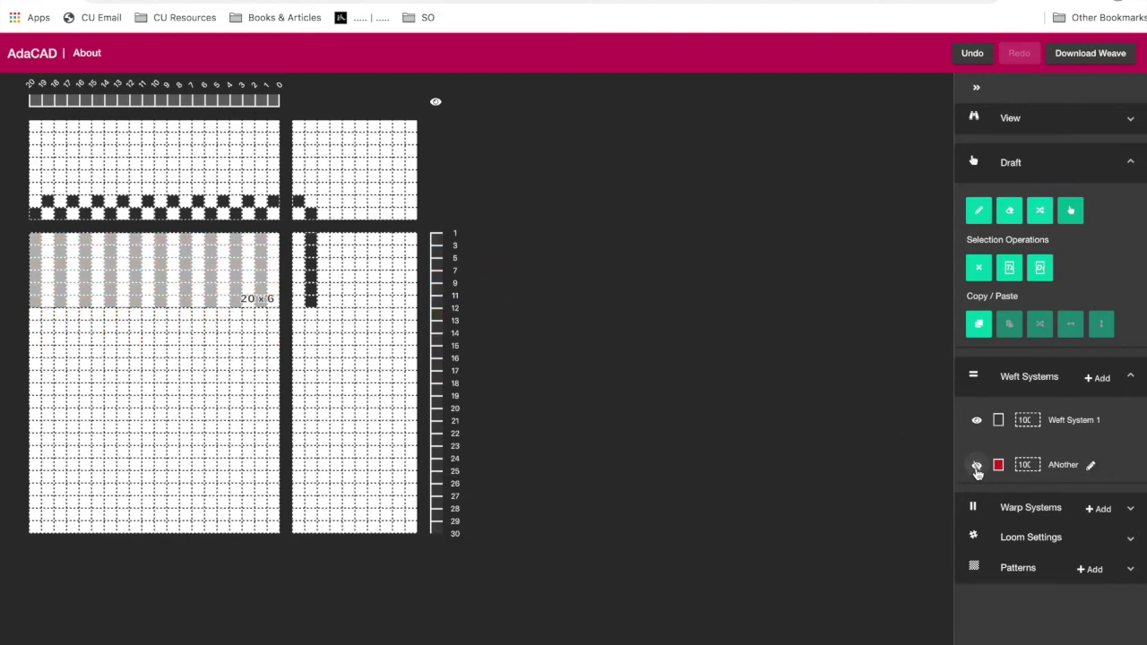
left_click(1009, 267)
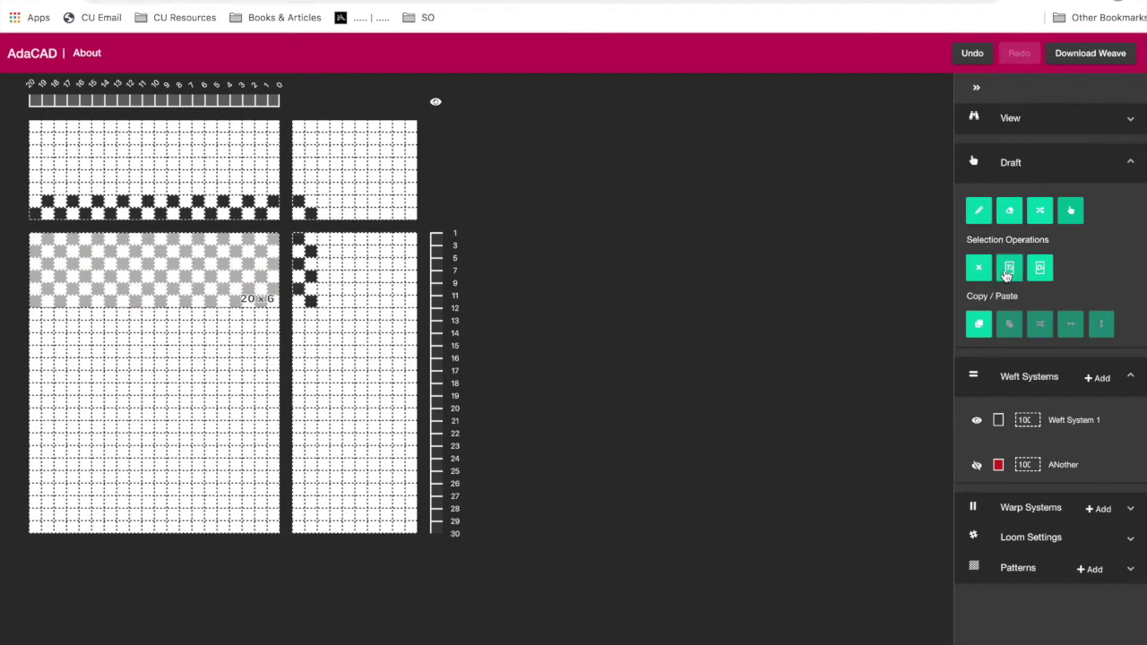
left_click(977, 467)
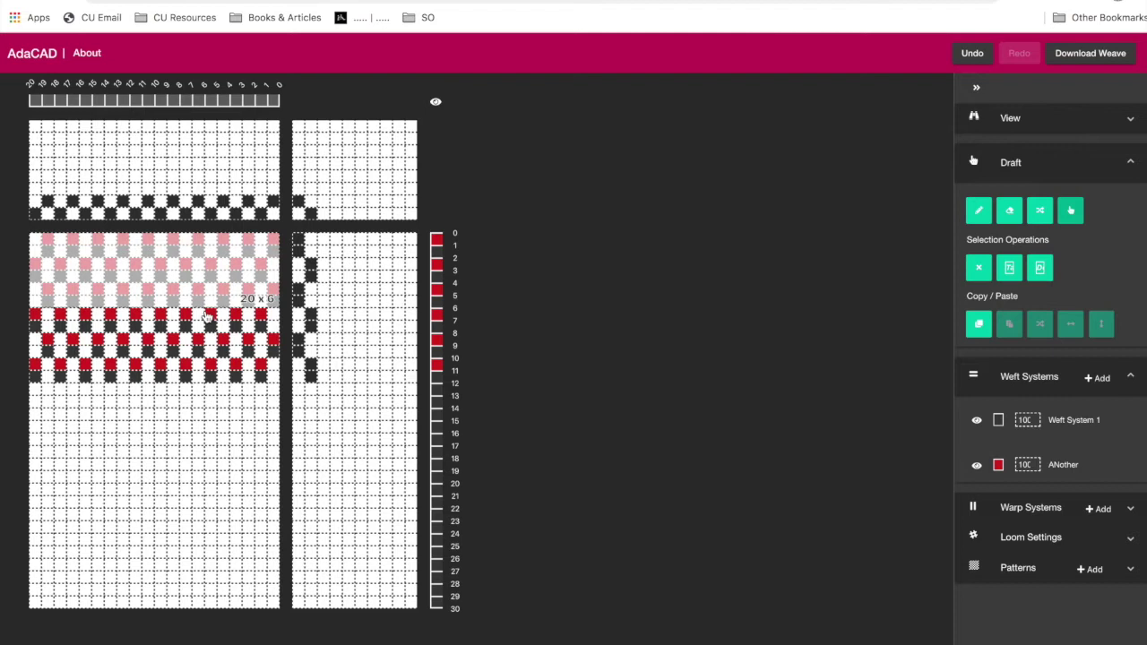
left_click(979, 211)
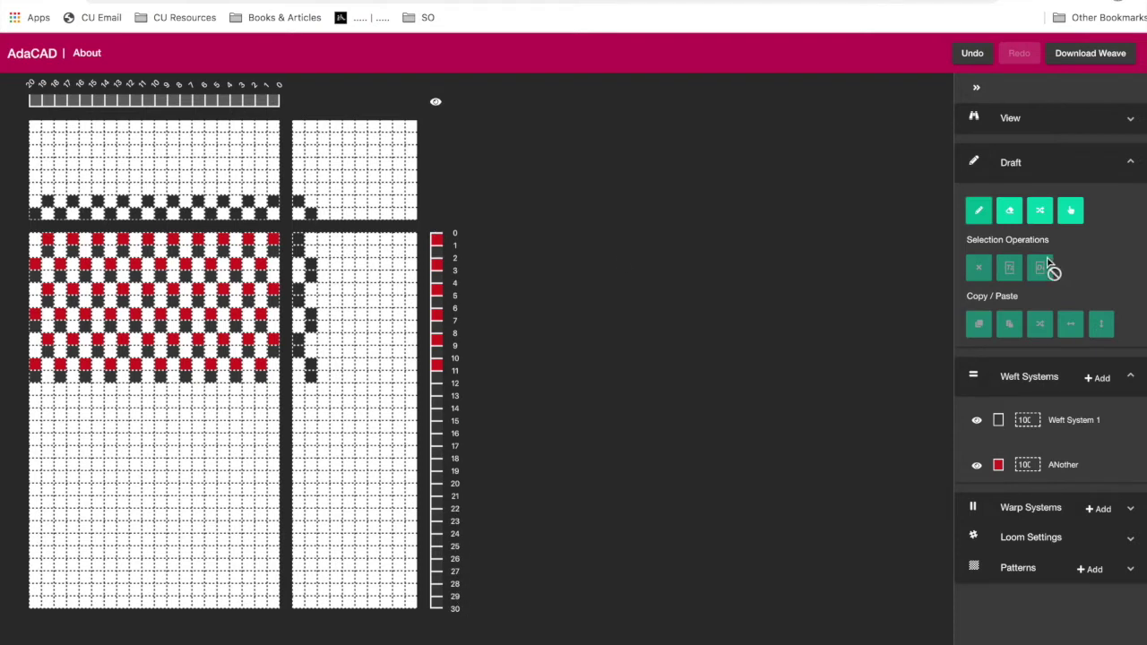
Copy the red/black weft assignment of rows 0–1 and paste it down rows 2–30
left_click(1070, 211)
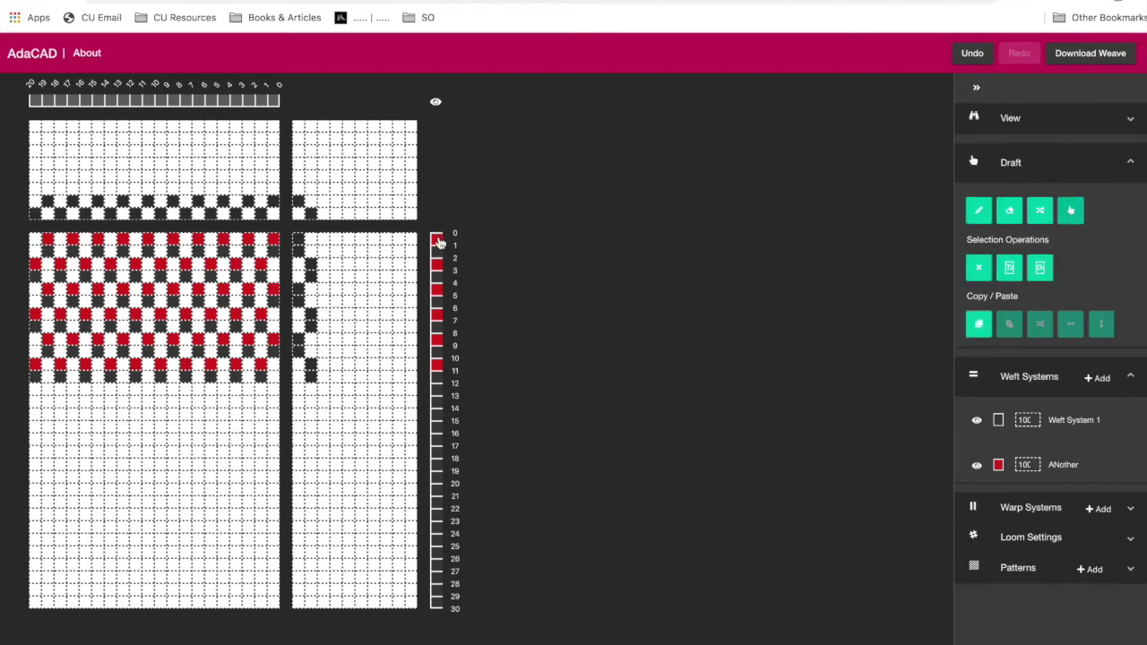
left_click_drag(435, 234, 439, 267)
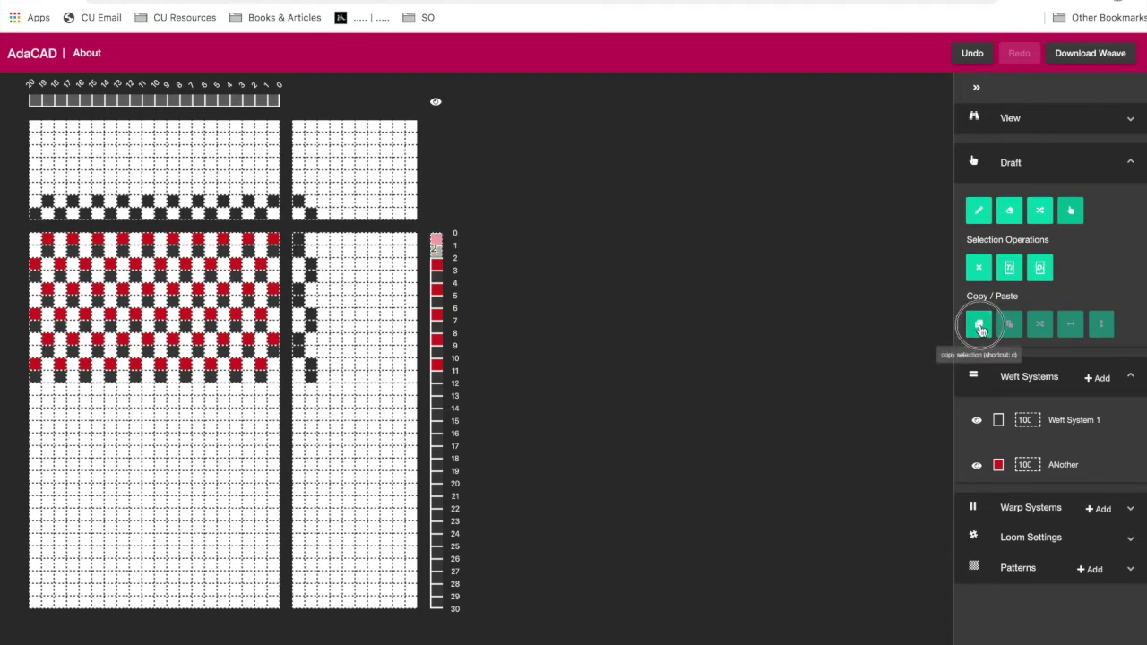
left_click(979, 323)
left_click_drag(432, 267, 442, 612)
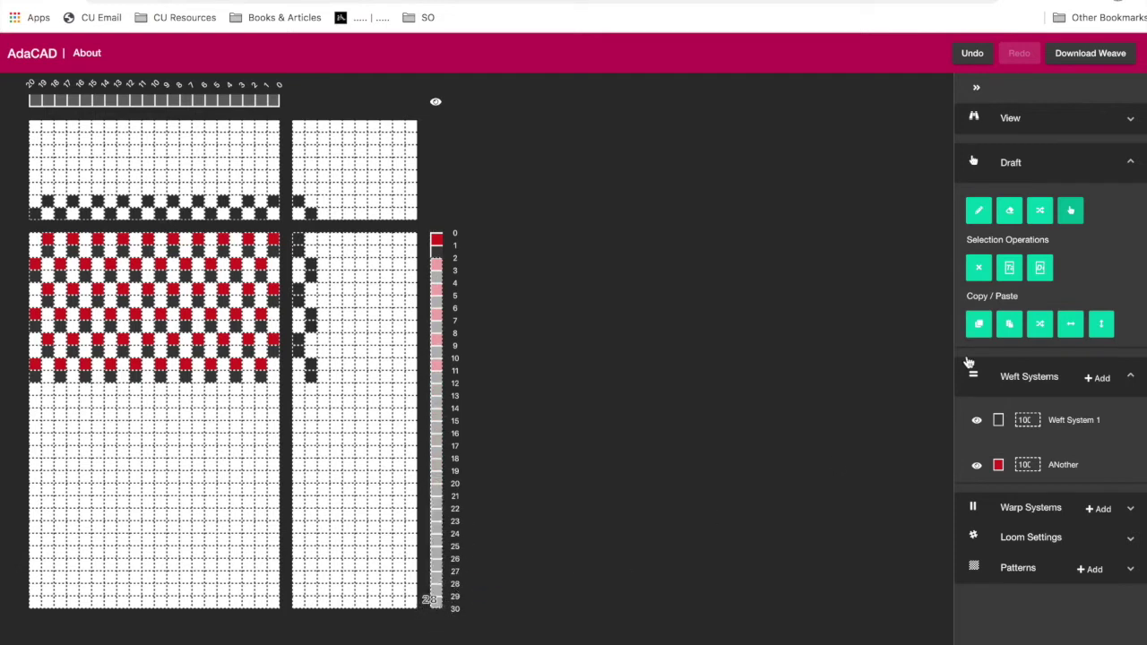
left_click(1009, 325)
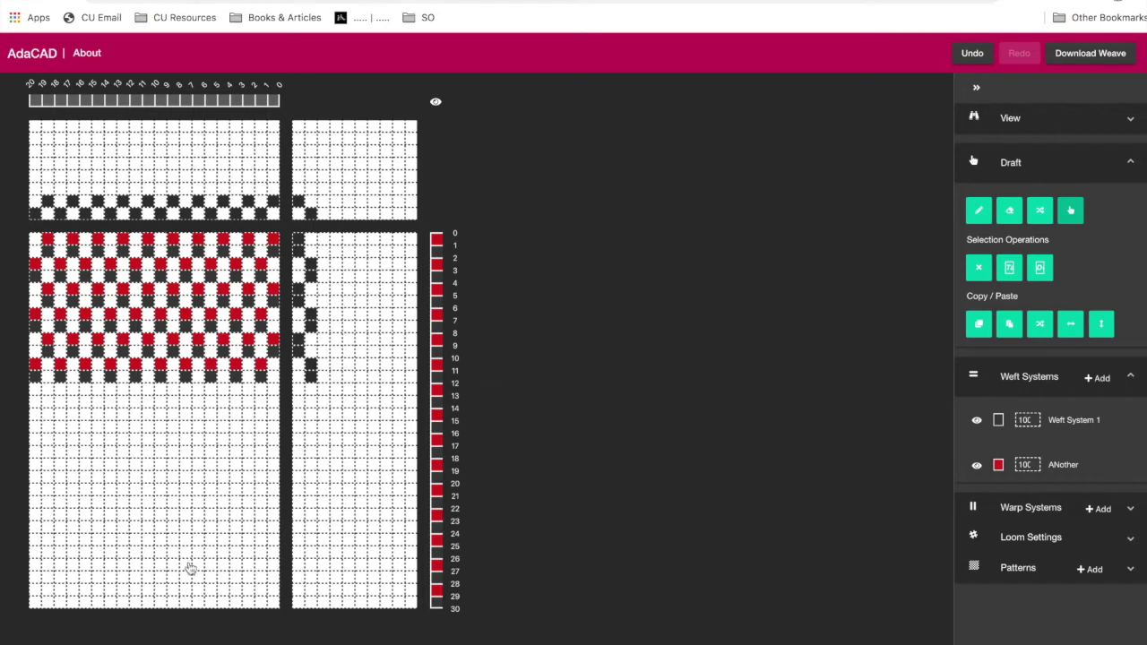
mouse_move(469, 260)
Set the loom's warp count to 50 in Loom Settings
left_click(1055, 536)
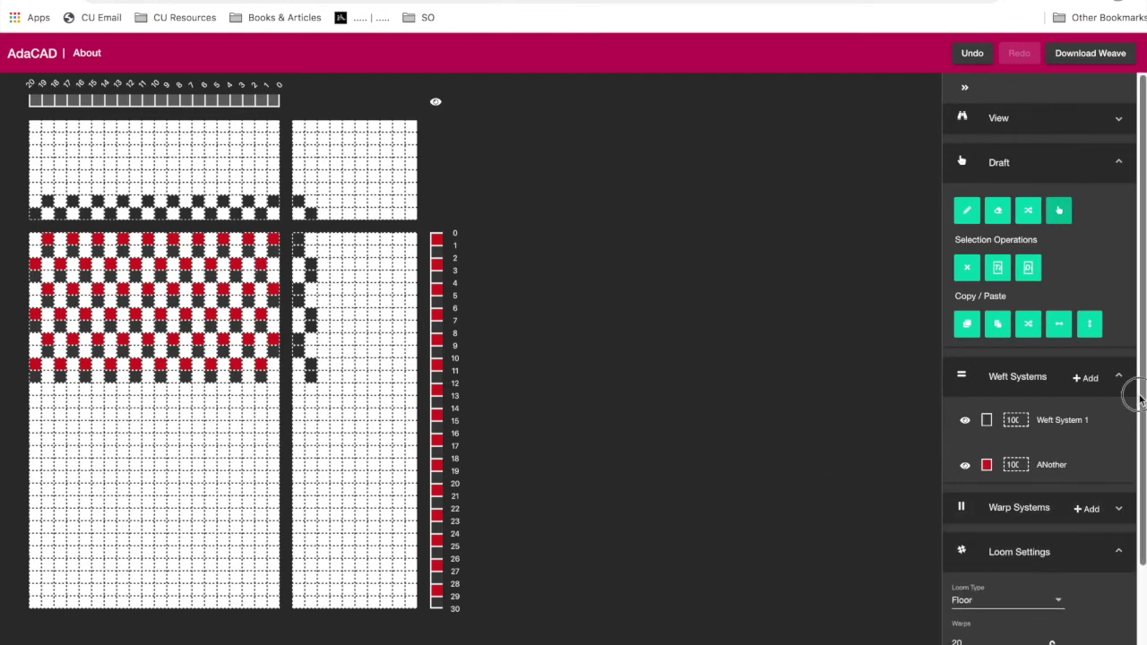
left_click_drag(1140, 399, 1127, 568)
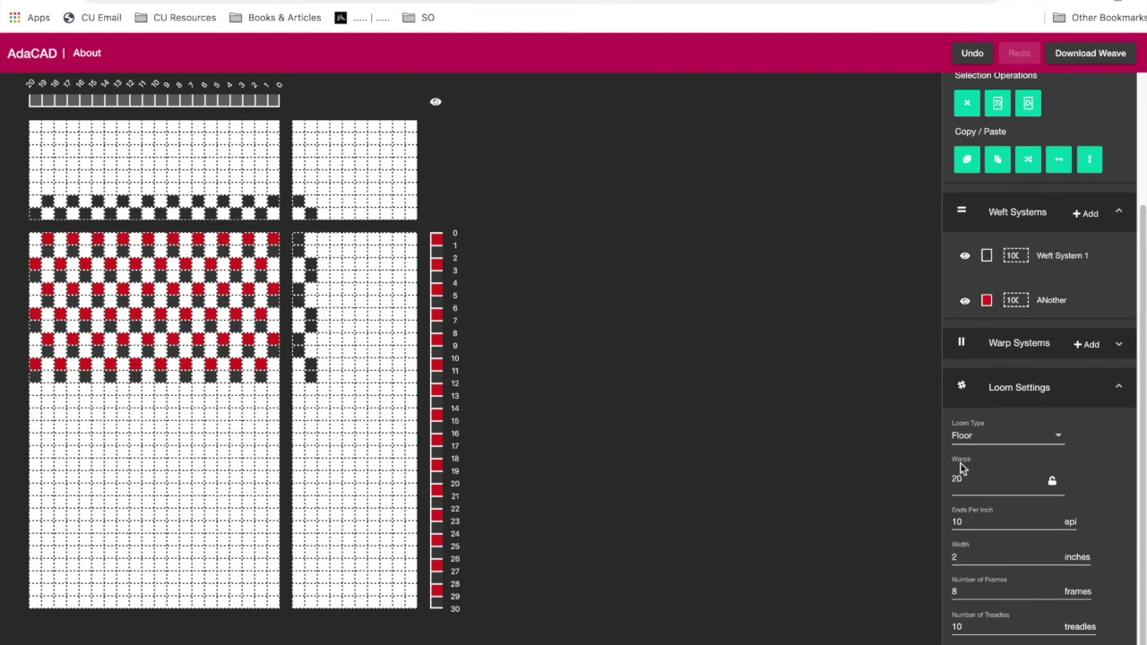
double_click(955, 555)
left_click(342, 459)
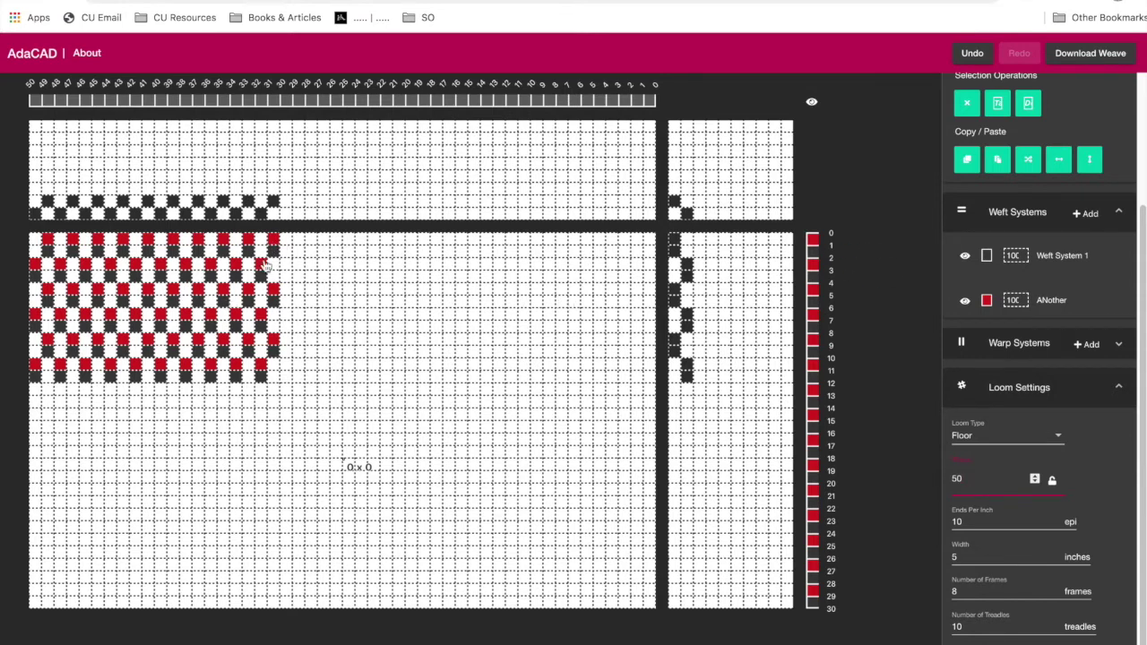
Paste the tabby pattern into the empty 30x12 area of the new columns
left_click_drag(258, 238, 656, 381)
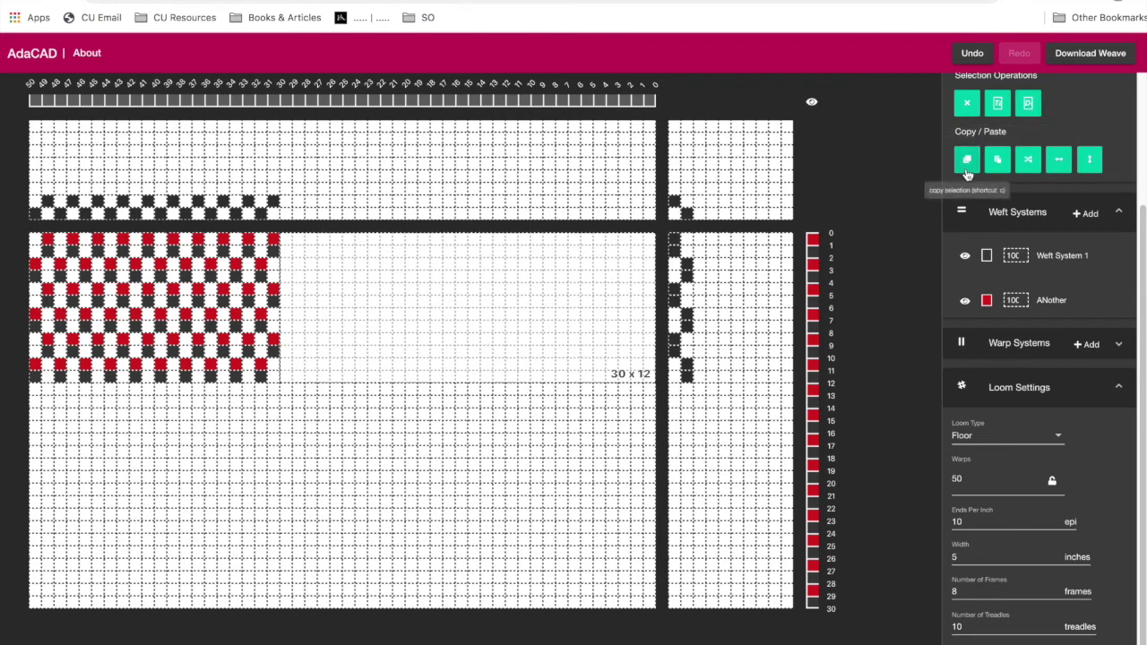
left_click(998, 161)
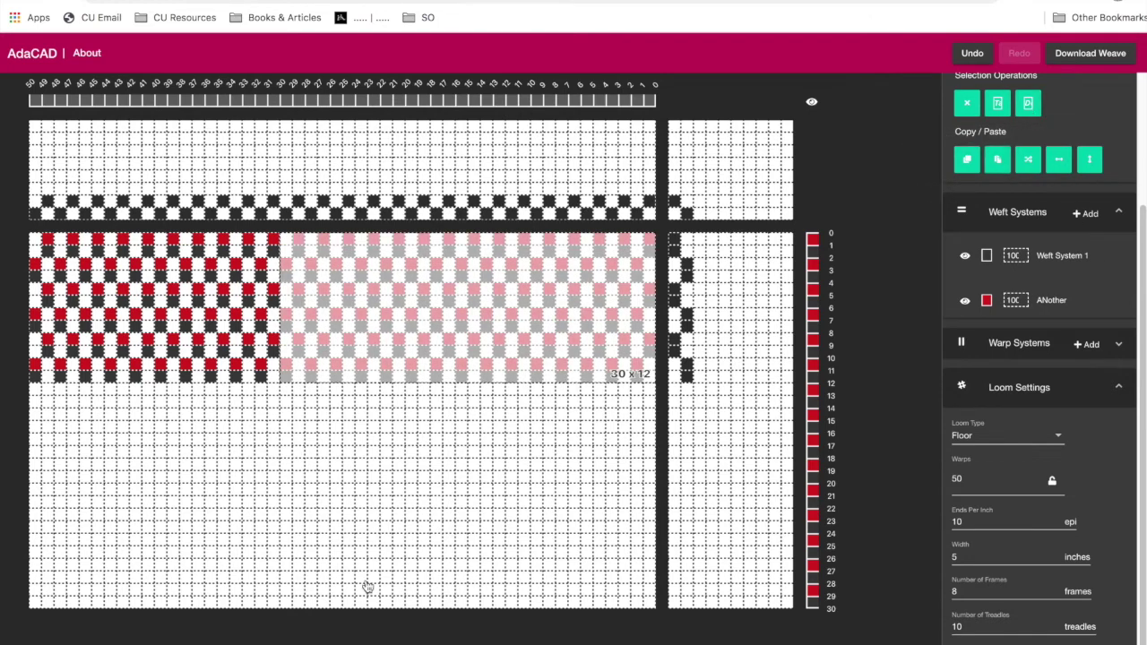
left_click(380, 551)
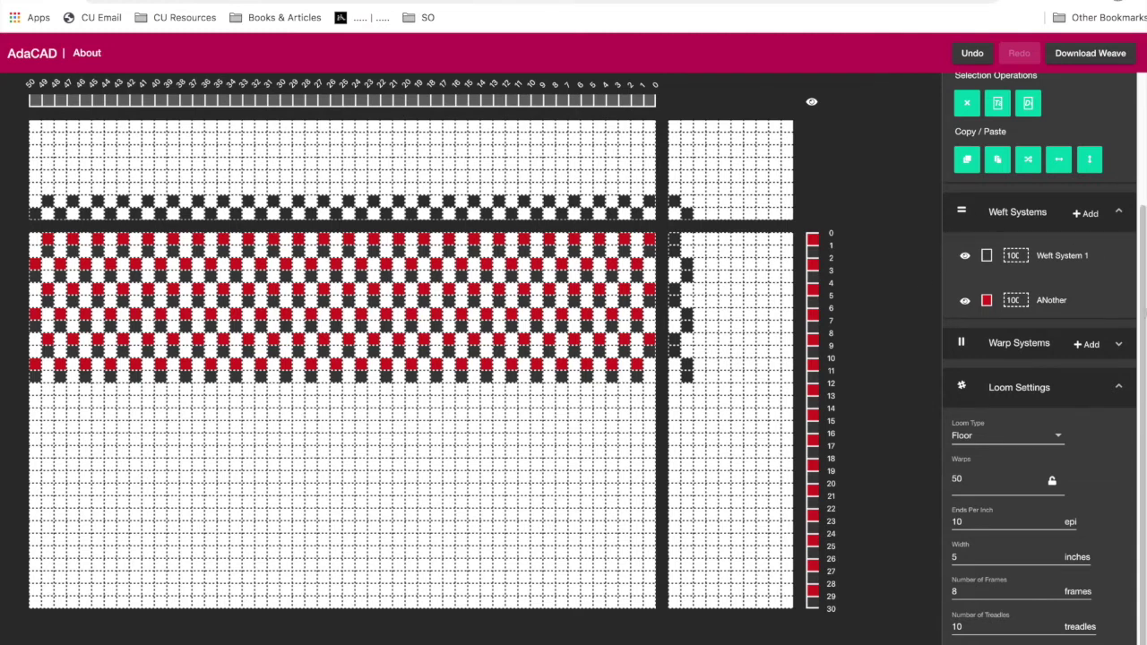
With the draw tool, fill extra irregular cells in drawdown rows 0–3
scroll(1137, 294, "up", 1)
scroll(1137, 294, "up", 3)
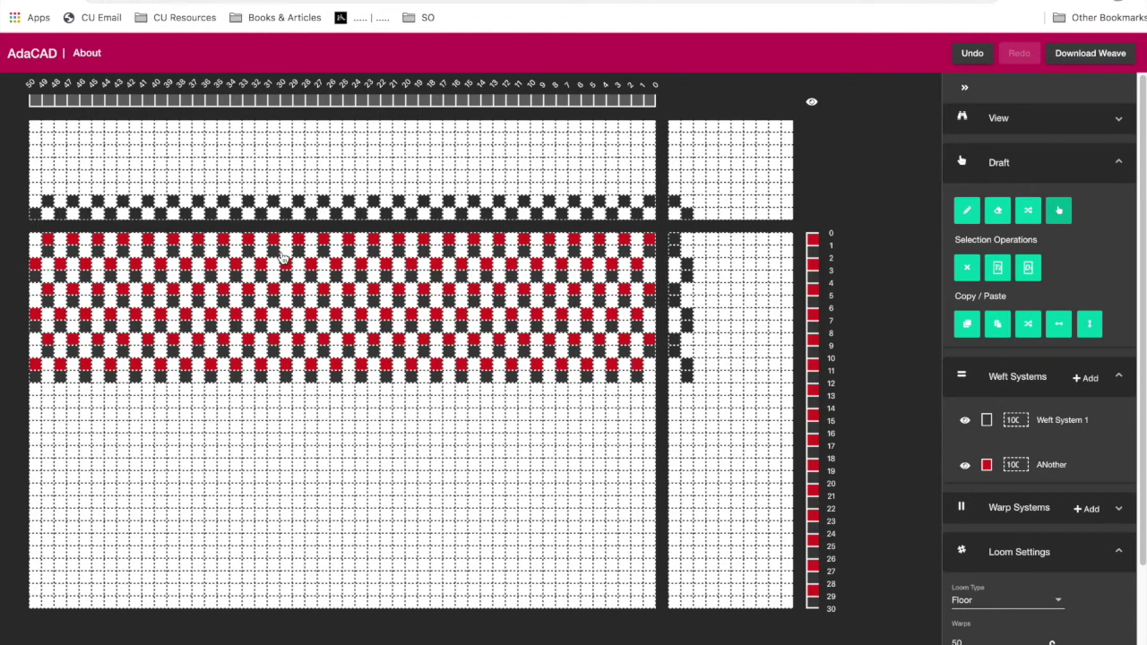
key("d")
left_click_drag(282, 262, 305, 265)
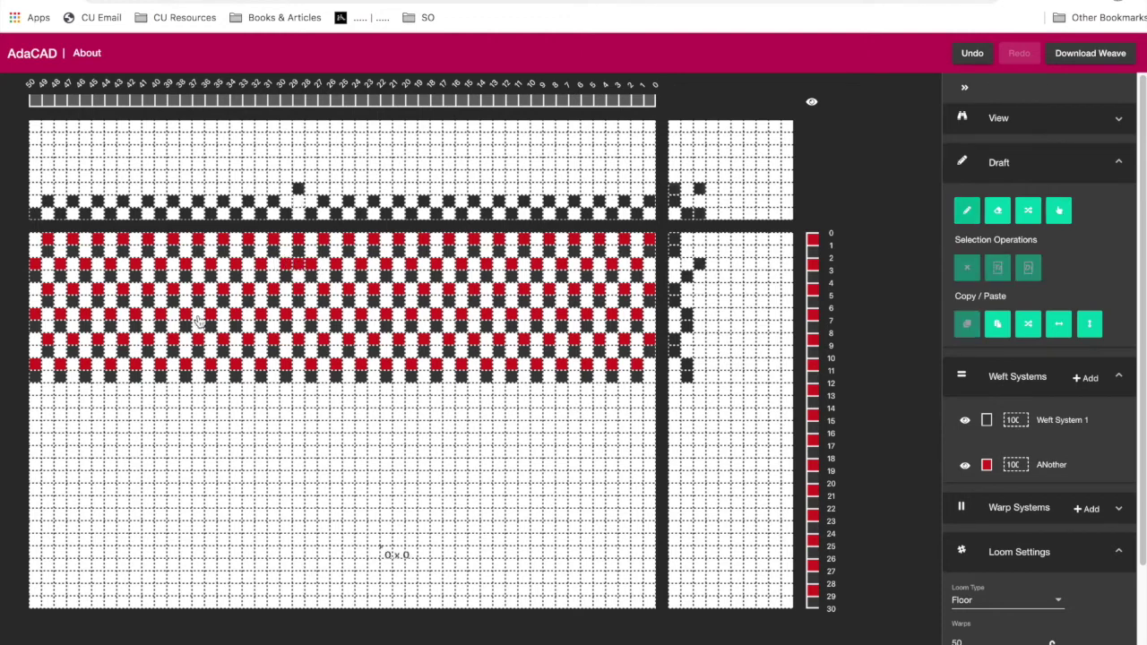
left_click(123, 314)
left_click(437, 351)
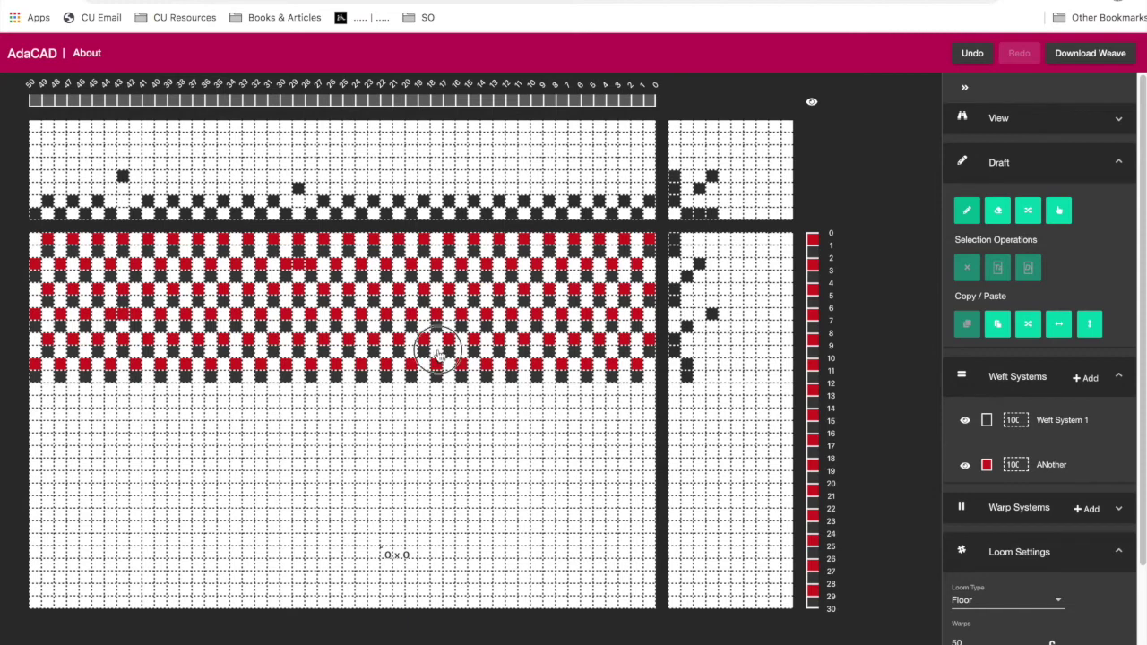
left_click(545, 275)
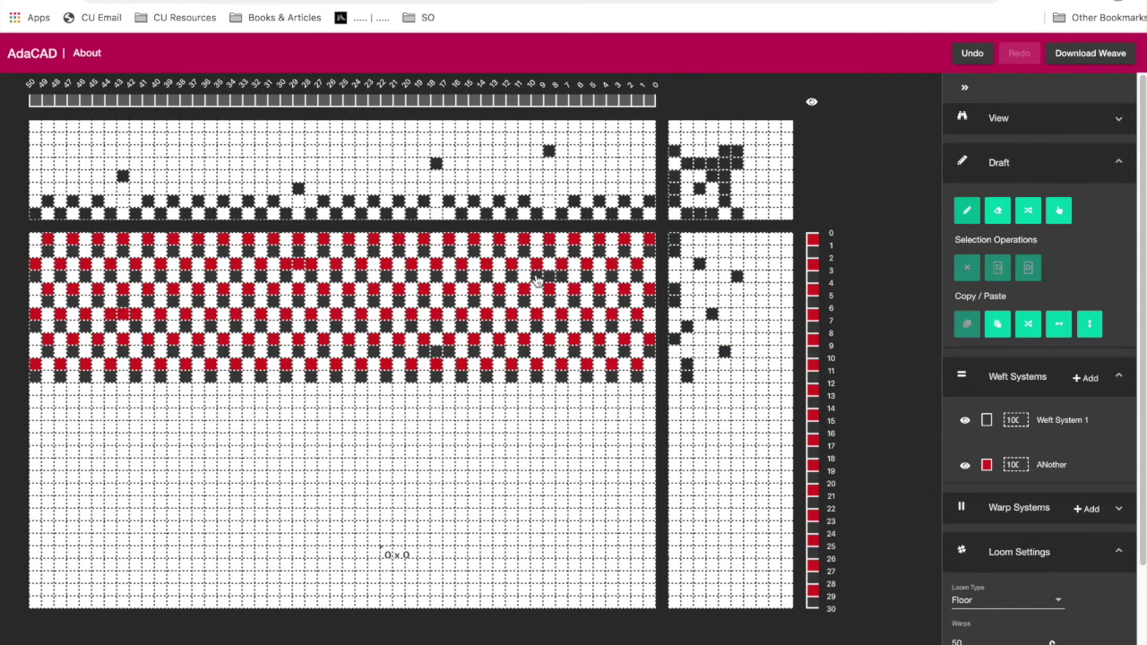
left_click(110, 240)
left_click(46, 269)
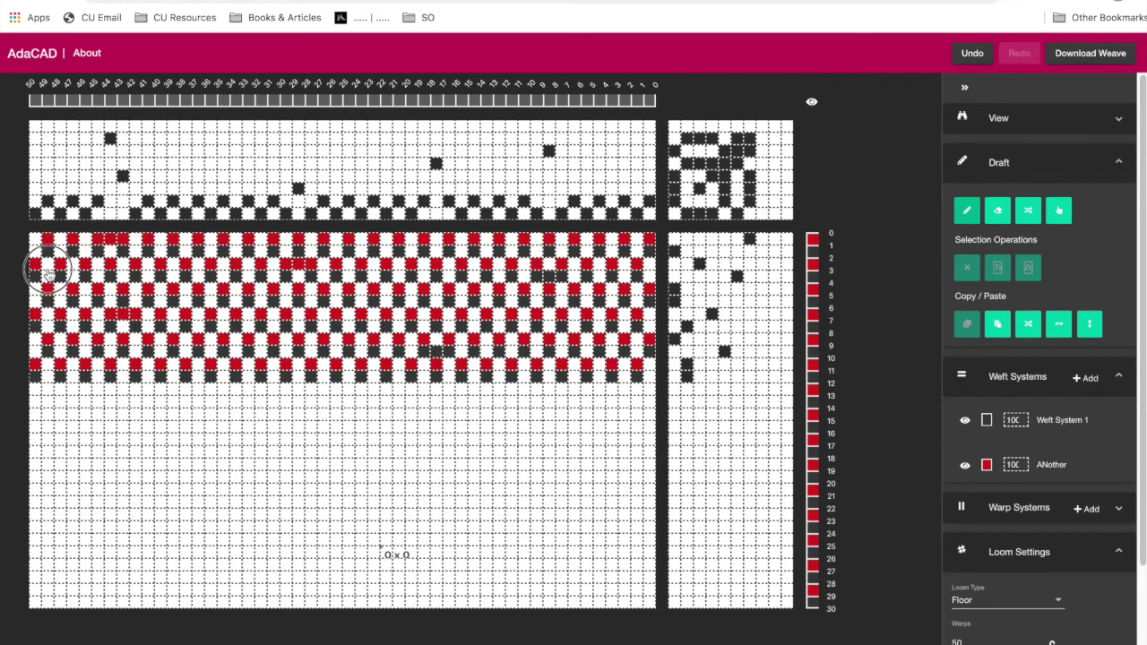
Add dark interlacements across row 11 and red ones in rows 4 and 6
left_click(625, 378)
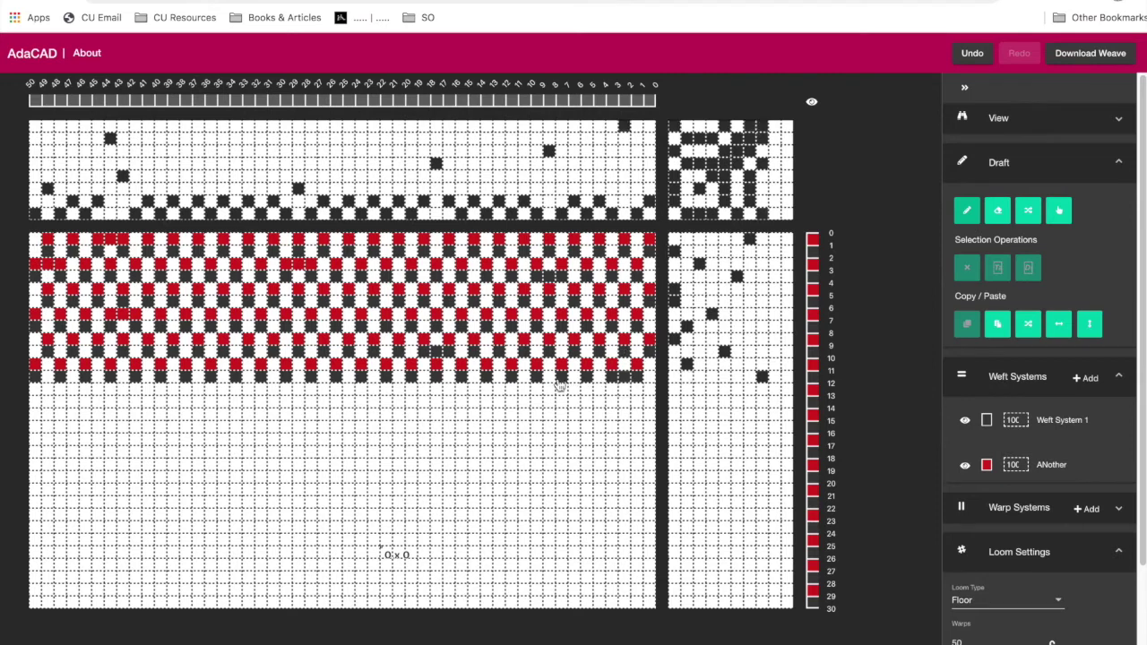
left_click(350, 378)
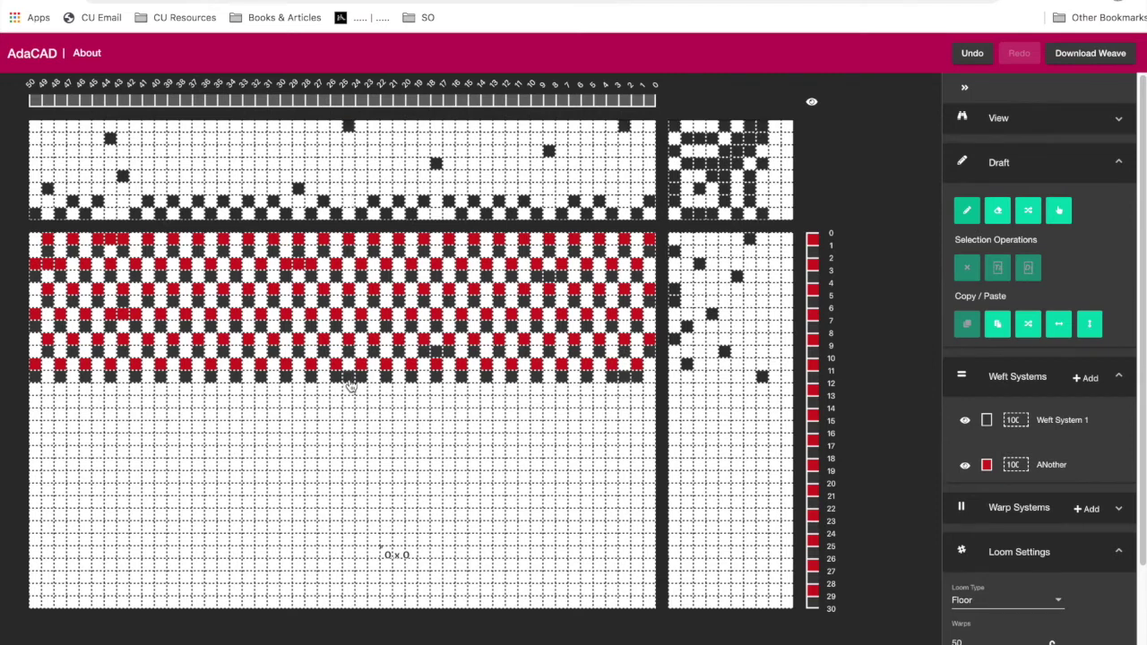
left_click(249, 378)
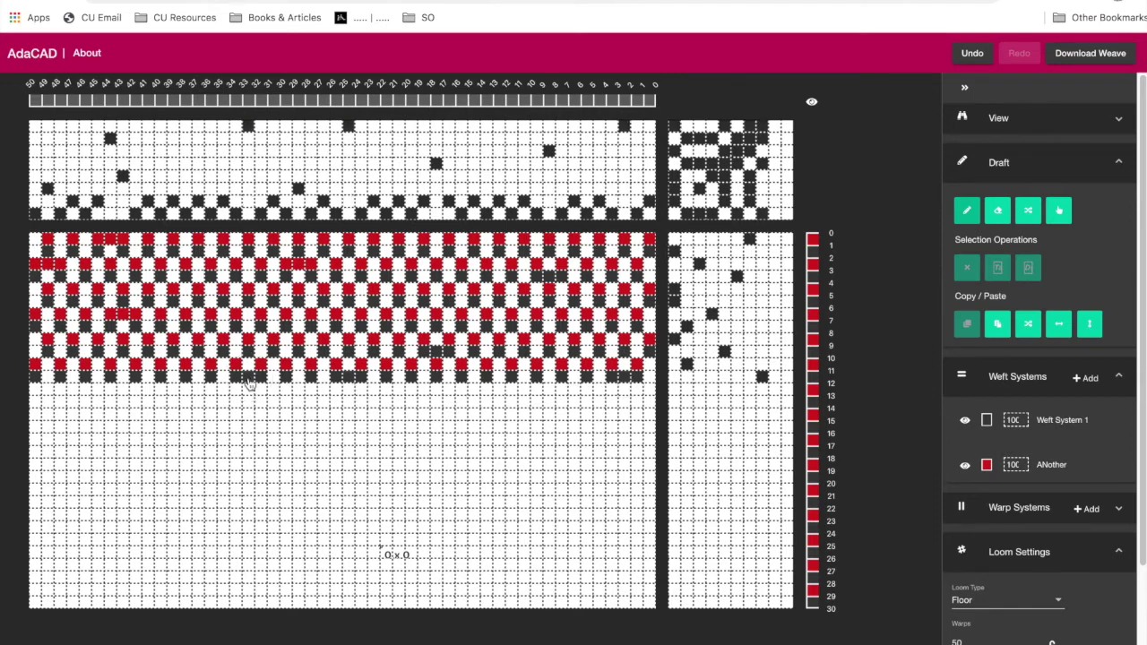
left_click(174, 376)
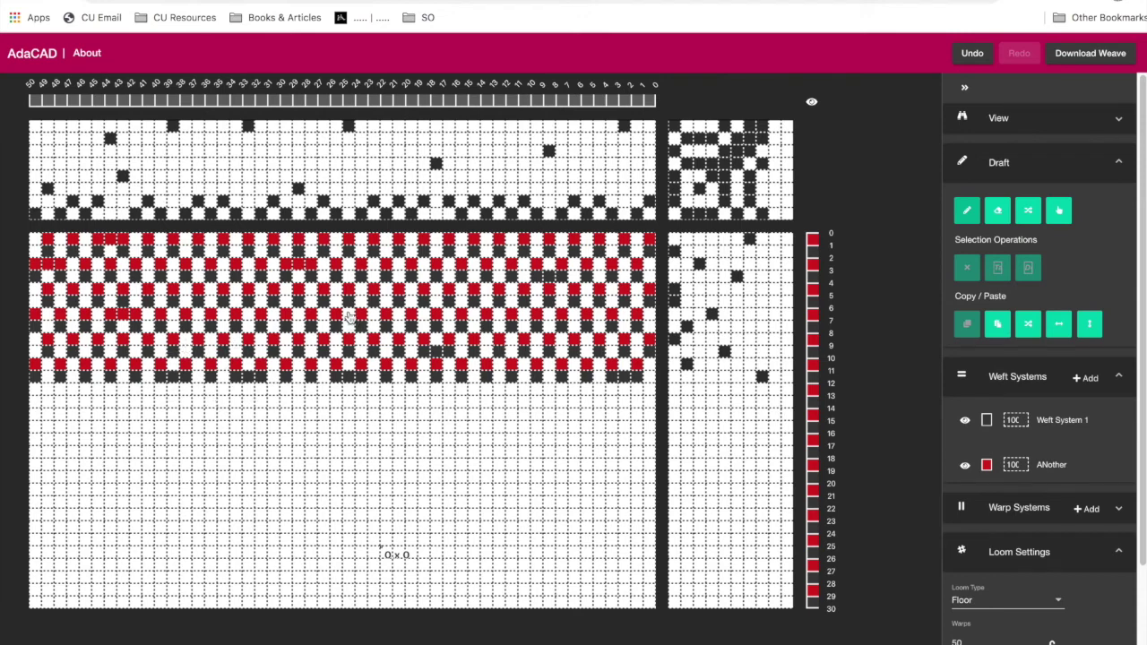
left_click(322, 316)
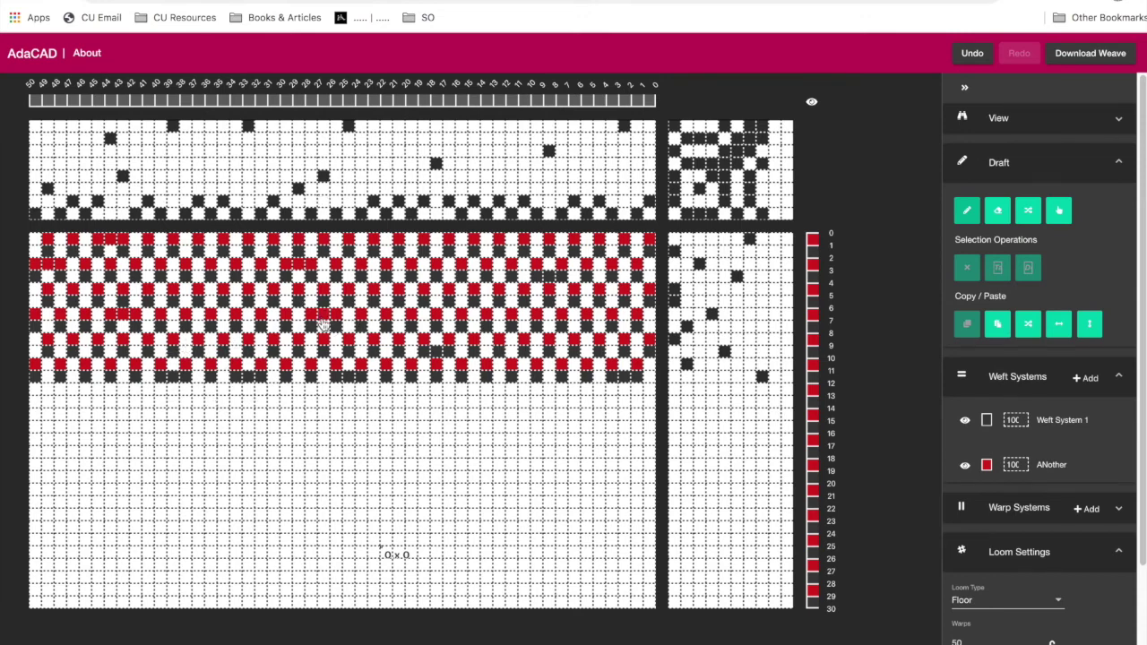
left_click(235, 290)
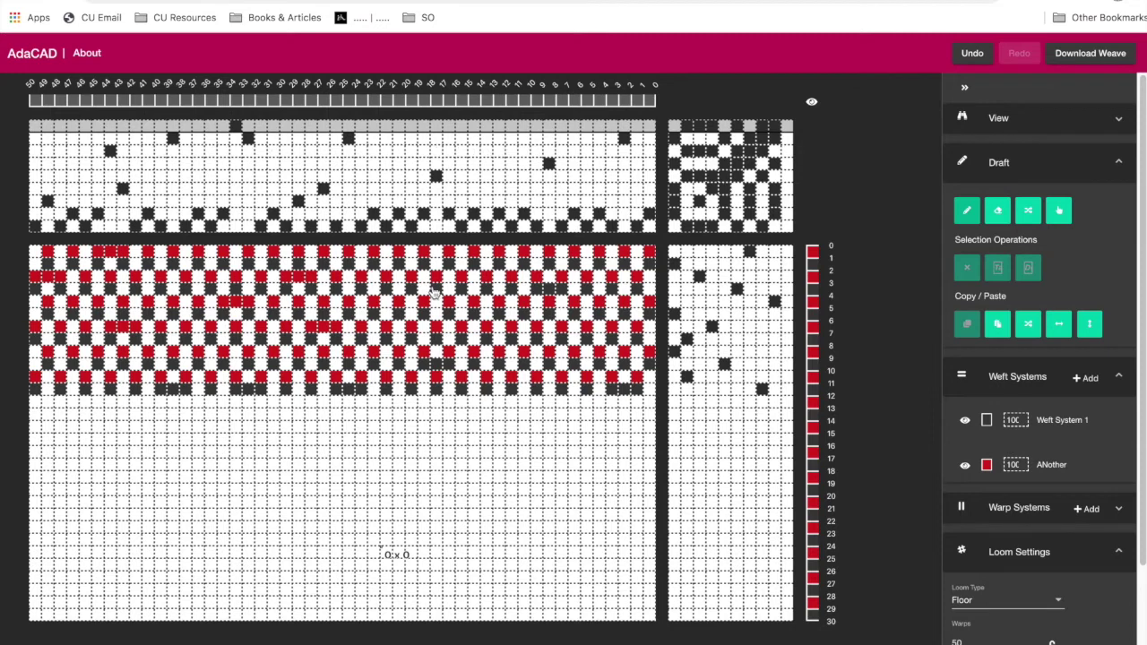
Add new threads via drawdown cells and move column threads onto different shafts
left_click(475, 277)
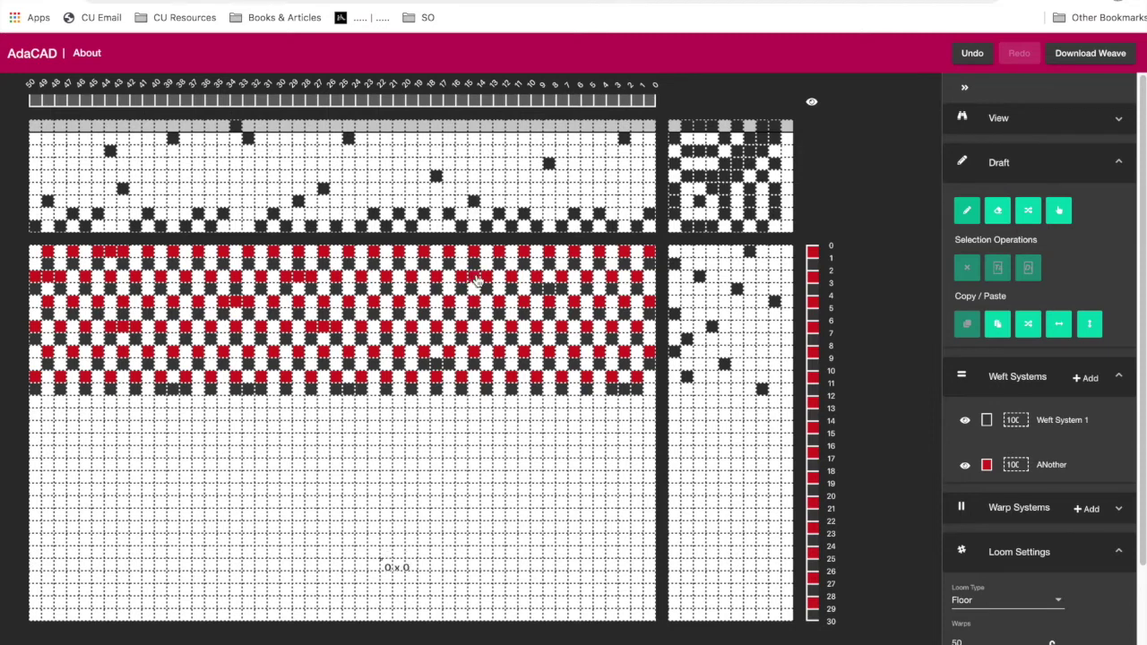
left_click(551, 280)
left_click(651, 294)
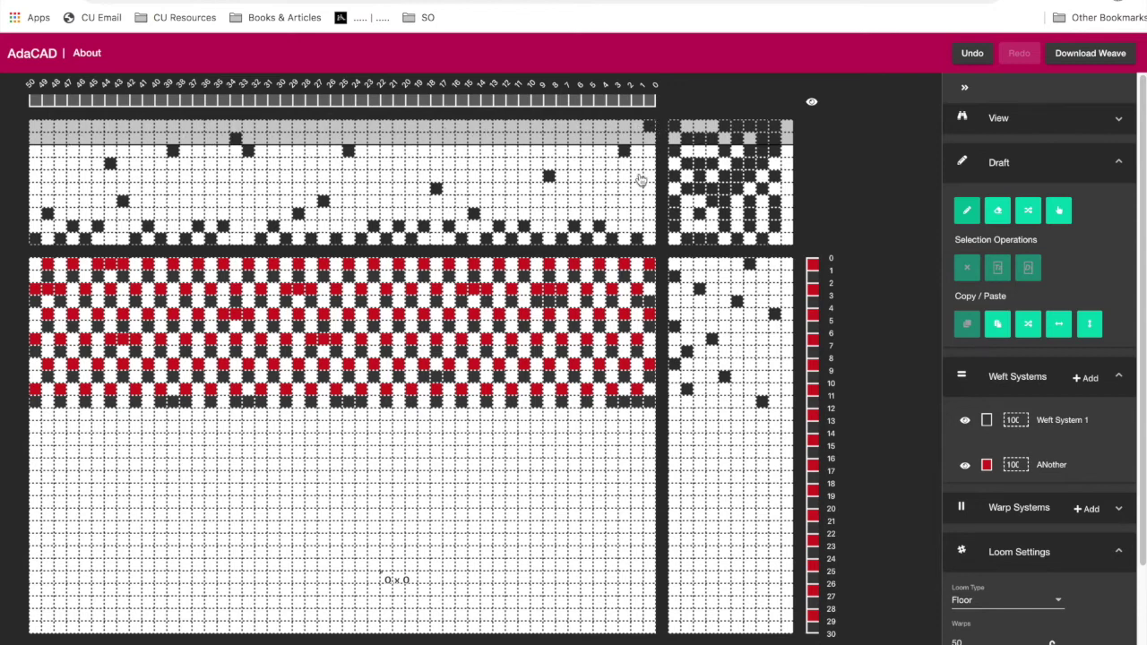
scroll(644, 171, "down", 1)
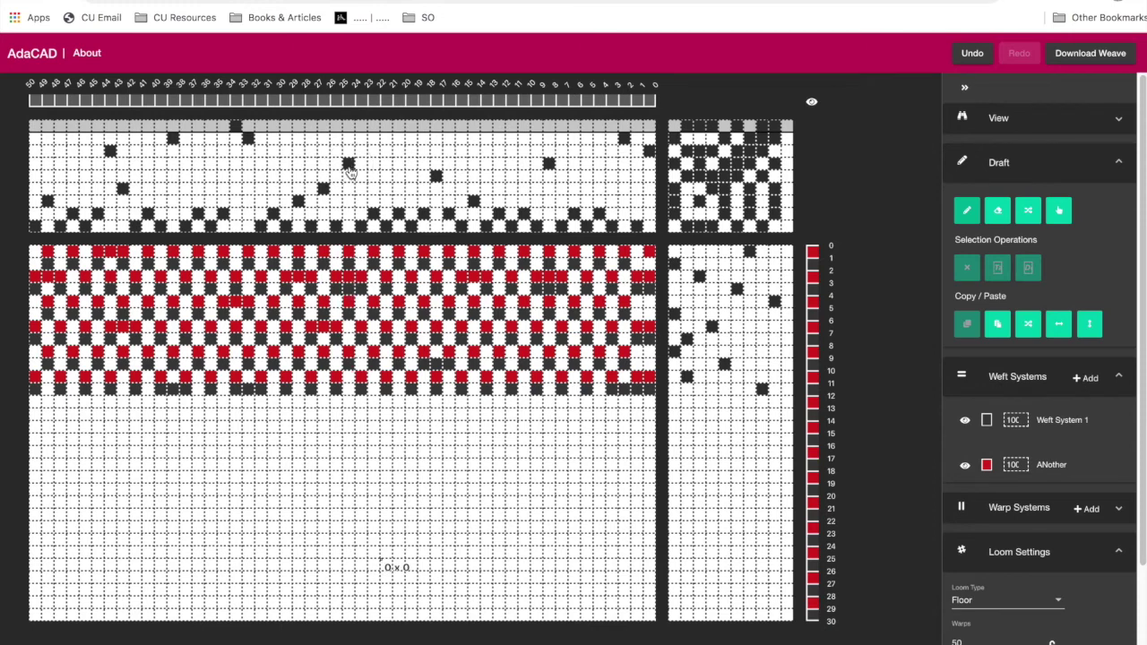
left_click(350, 150)
left_click(348, 202)
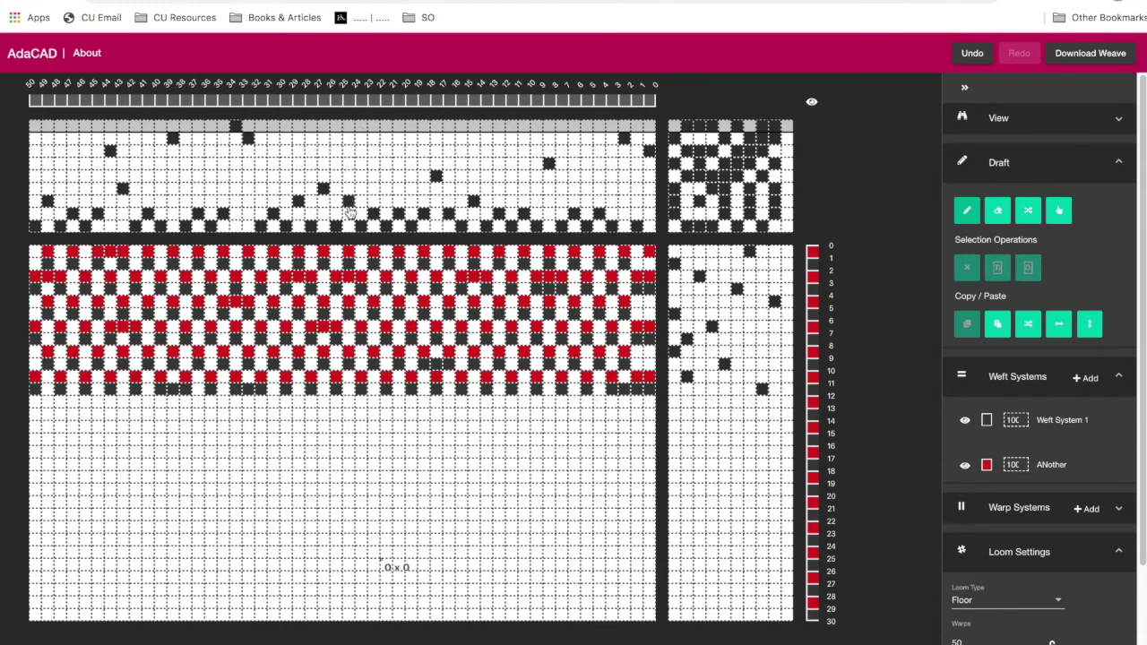
left_click(235, 164)
scroll(235, 170, "down", 1)
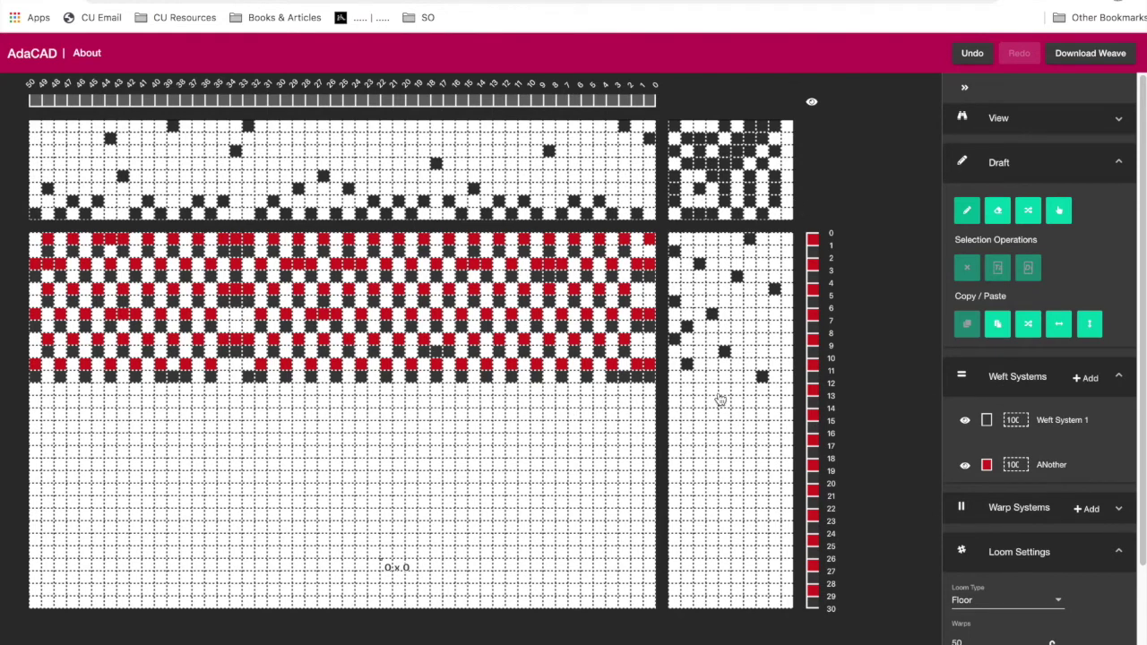
Draw diagonal thread runs across the shafts and reassign rows 1 and 7 to other treadles
left_click_drag(511, 355, 311, 355)
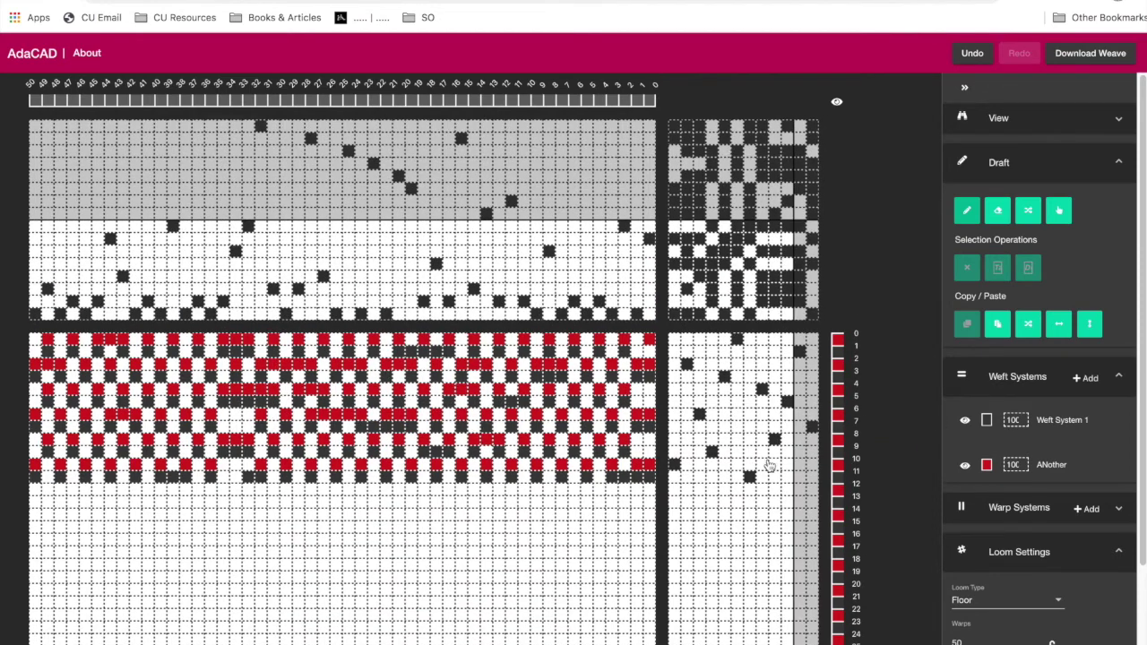
left_click(714, 426)
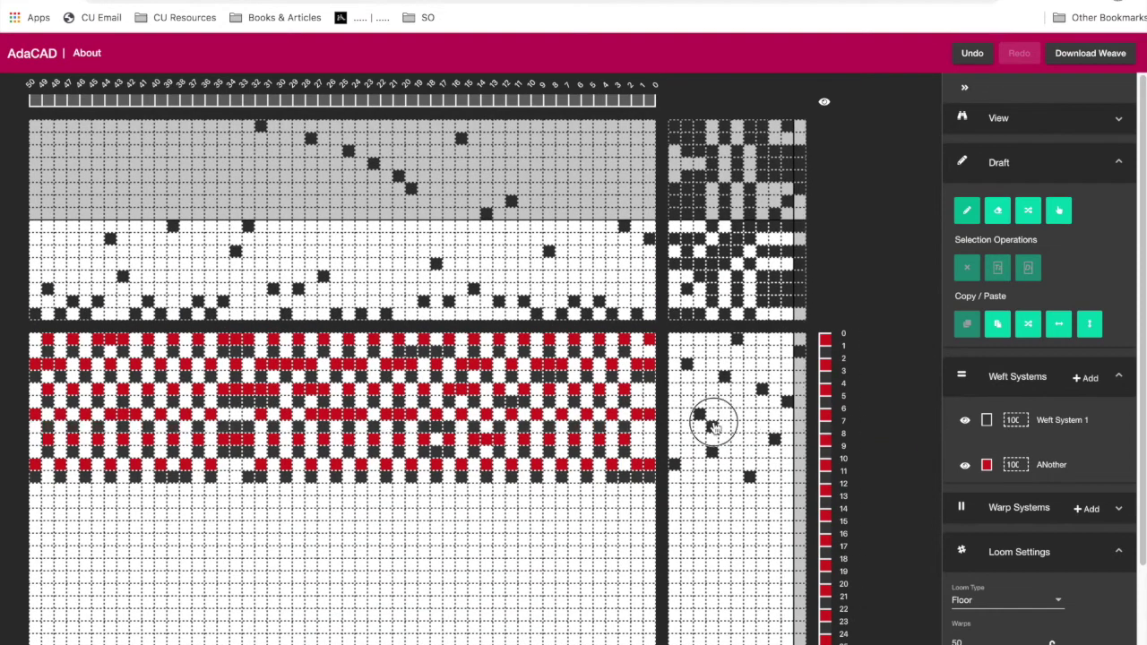
left_click(736, 352)
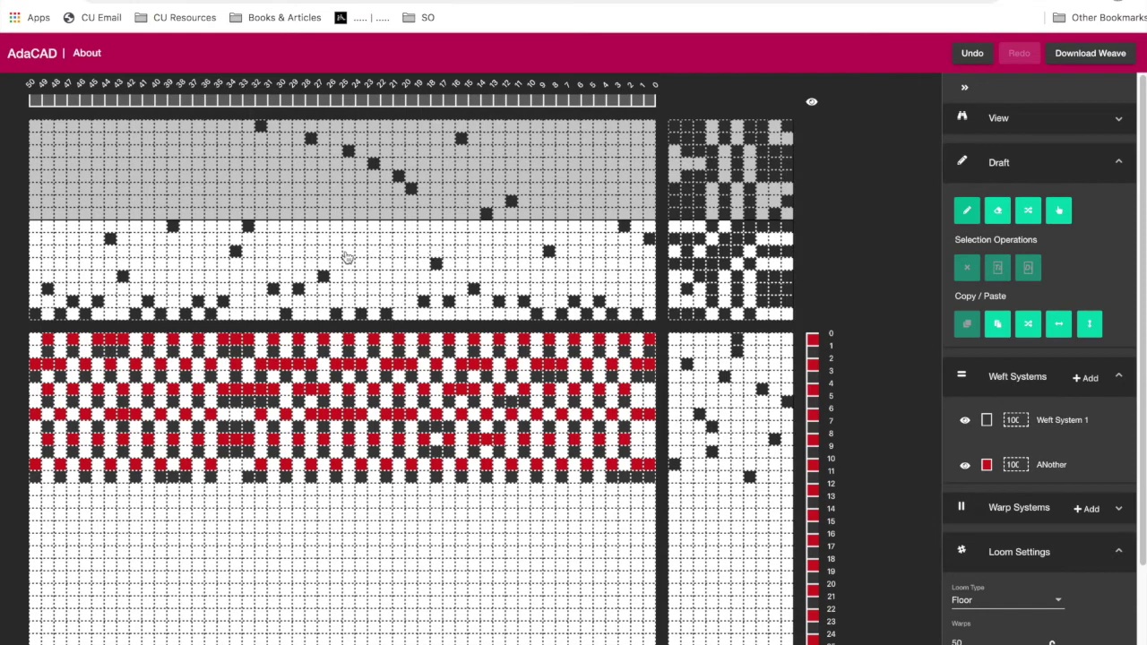
mouse_move(347, 258)
left_mouse_down()
mouse_move(359, 243)
mouse_move(431, 240)
left_mouse_up()
left_click(476, 190)
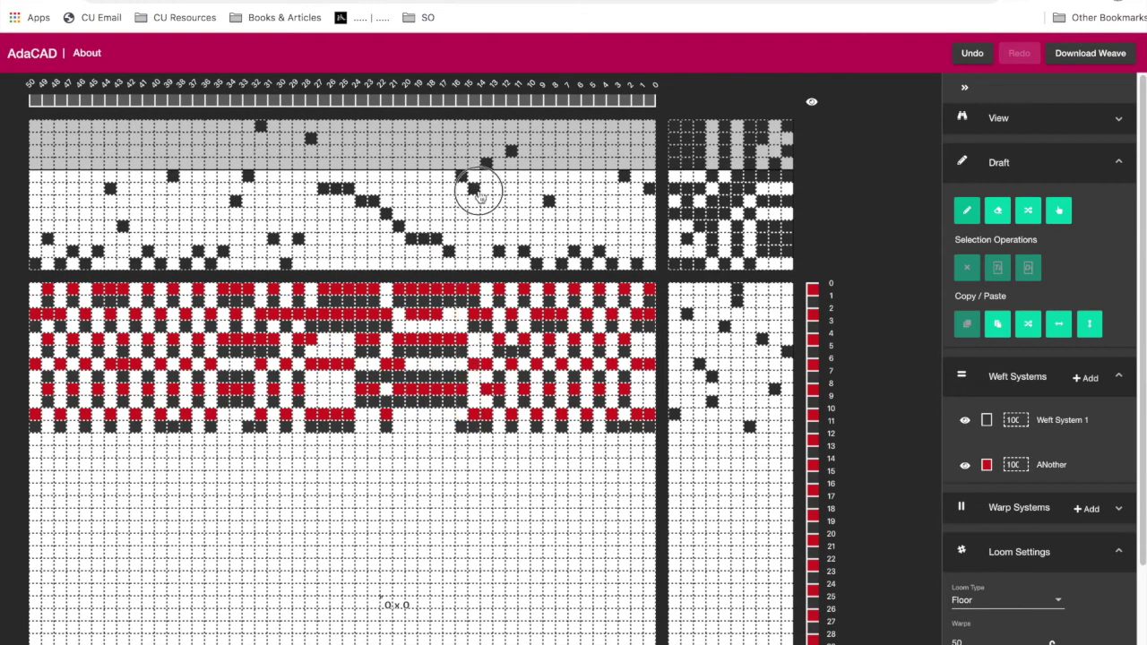
mouse_move(478, 193)
left_mouse_down()
mouse_move(553, 225)
mouse_move(602, 217)
left_mouse_up()
left_click_drag(218, 170, 386, 208)
left_click_drag(123, 173, 280, 161)
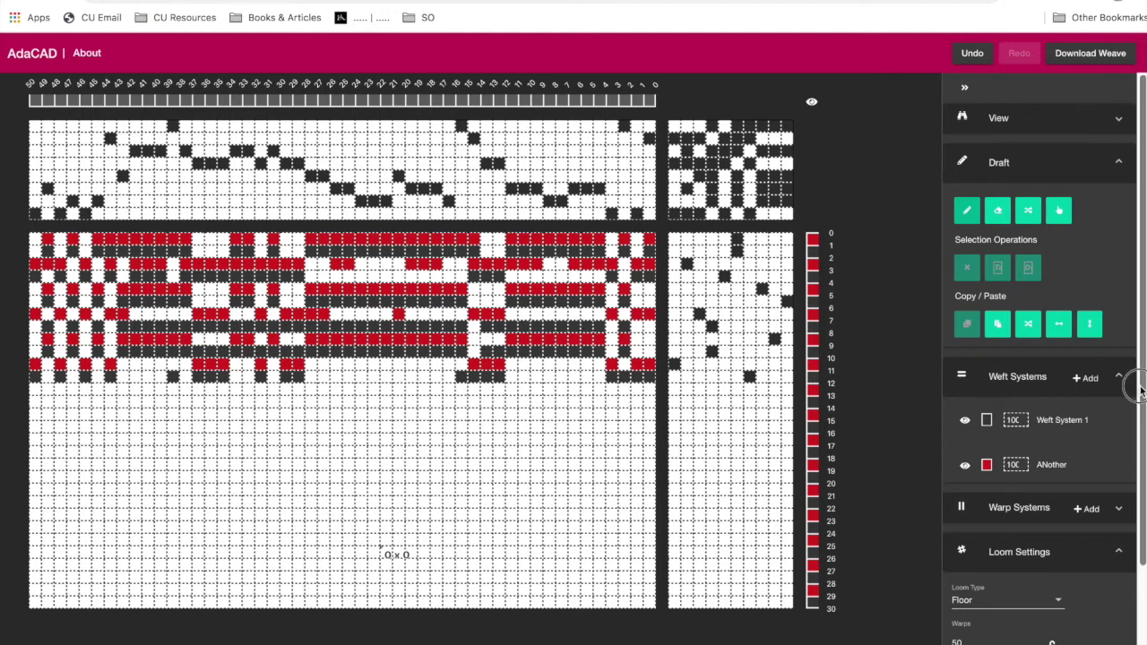
Download the finished draft as an AdaCAD .ada file
scroll(1136, 400, "down", 4)
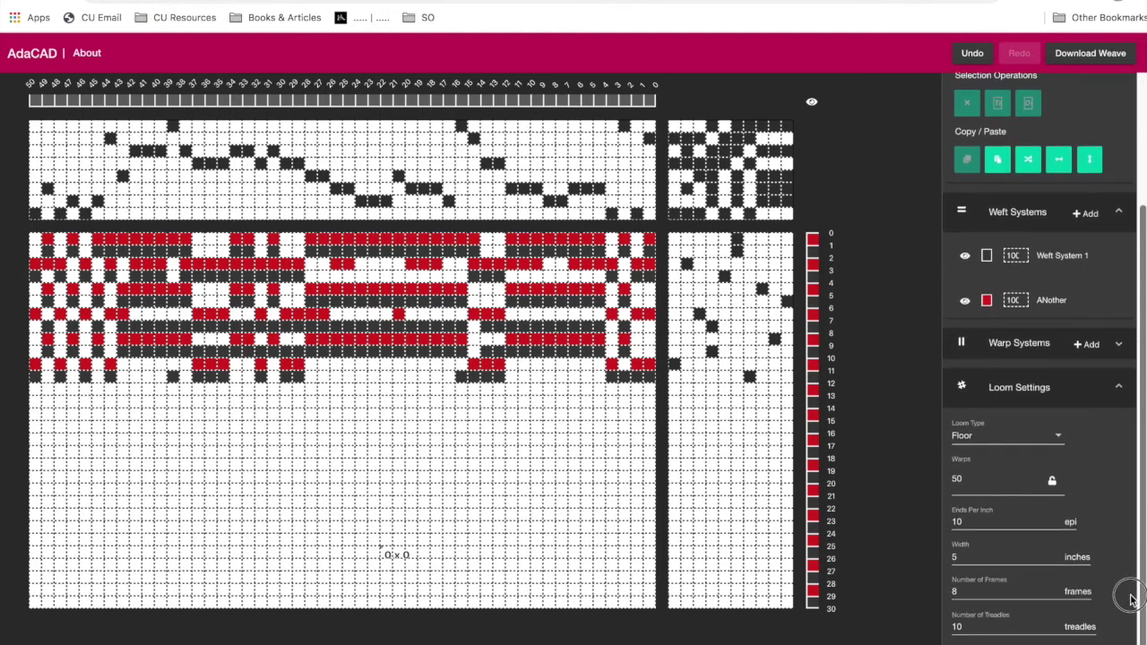
scroll(1109, 440, "up", 4)
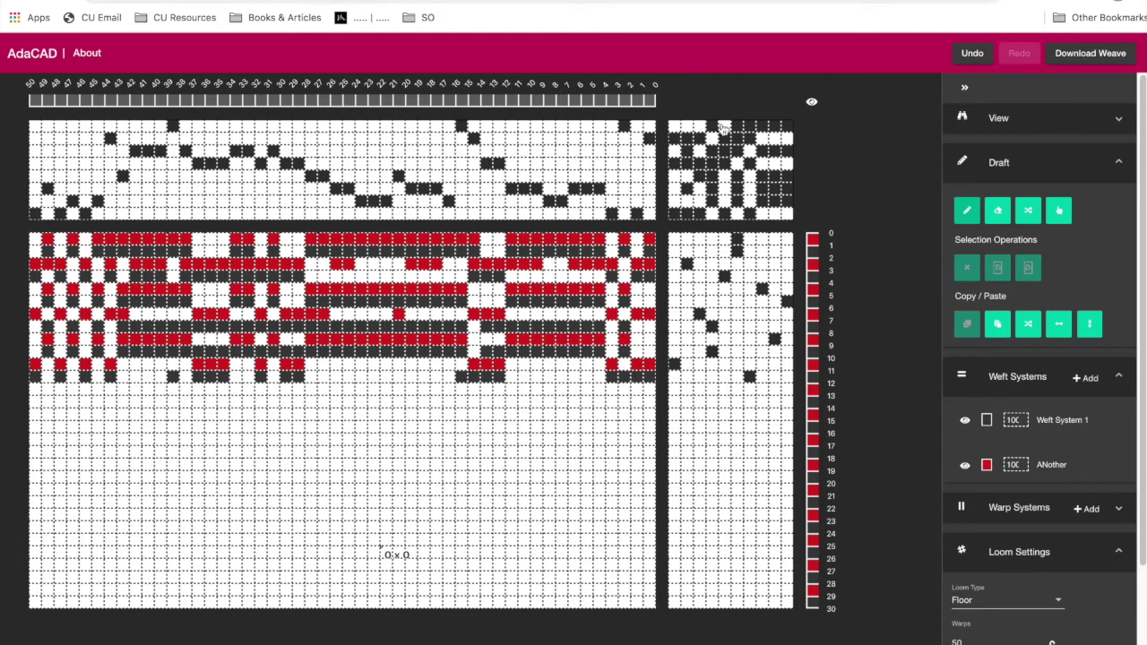
left_click(1085, 59)
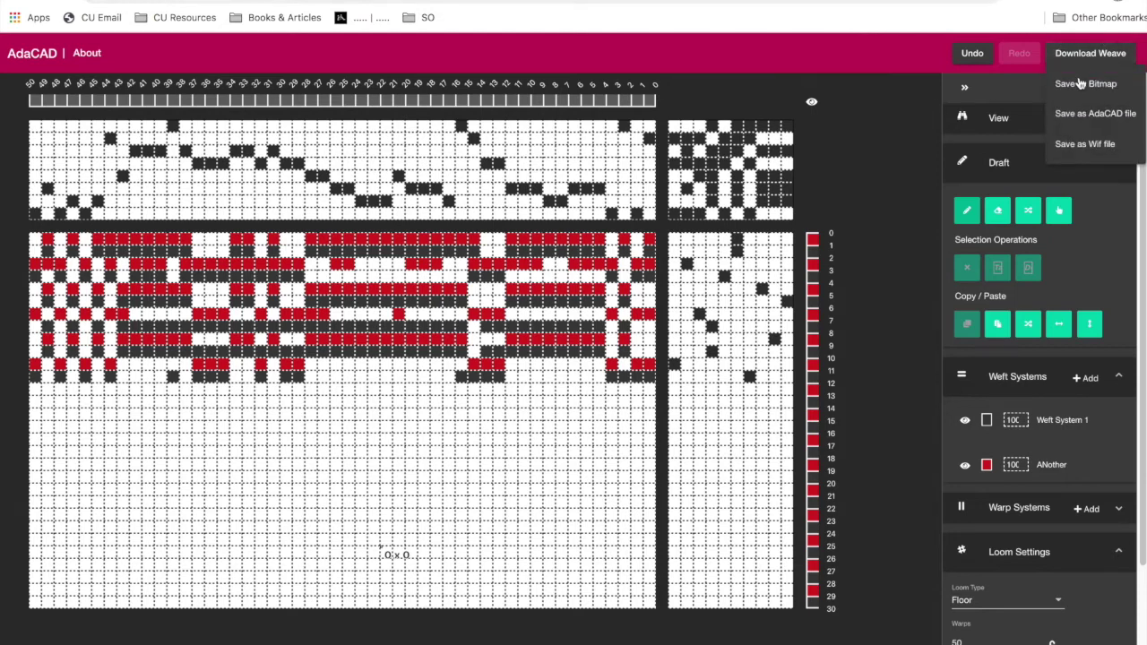
left_click(1082, 121)
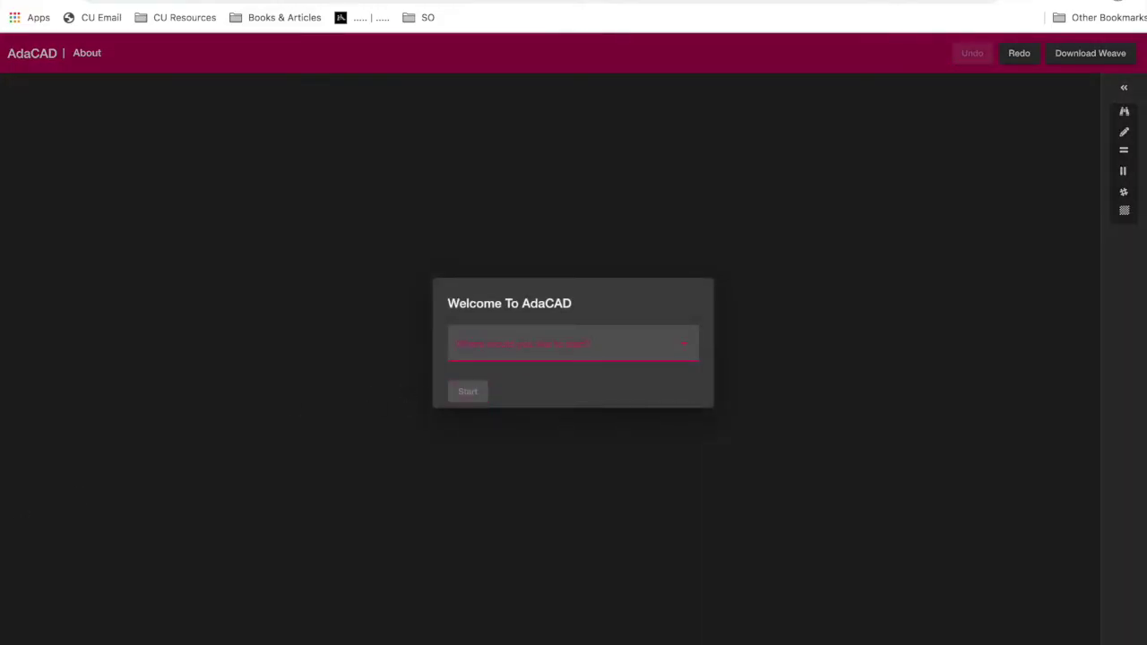
Load weave_draft (2).ada from Downloads via the .ada upload option and start editing
left_click(511, 355)
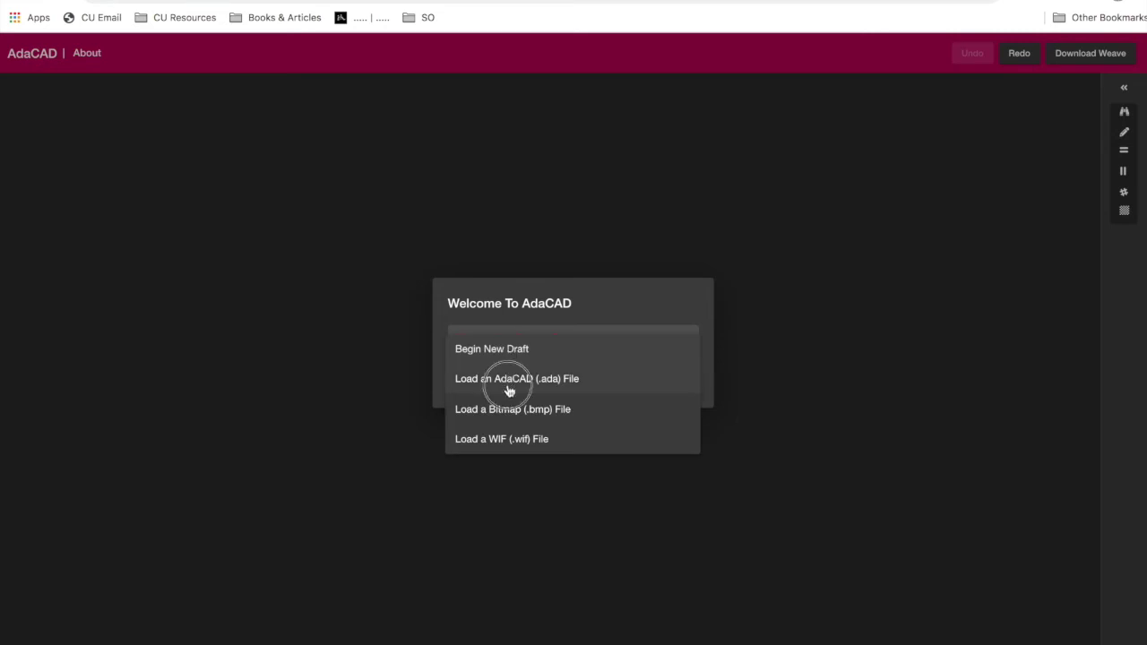
left_click(508, 391)
left_click(482, 377)
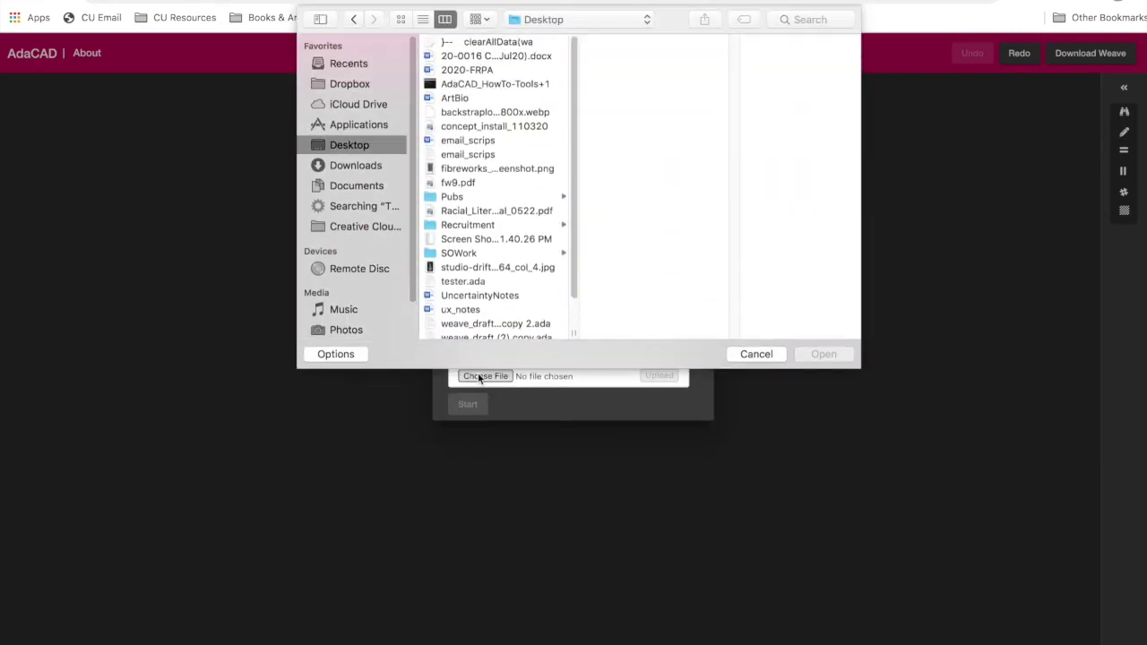
left_click(337, 171)
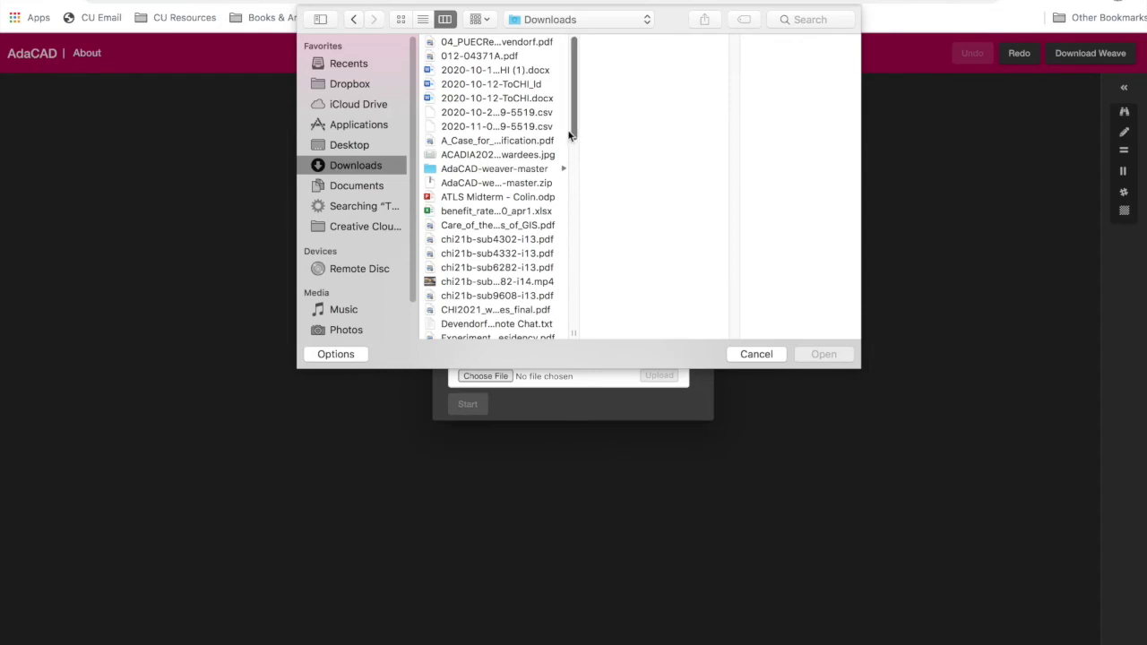
left_click_drag(574, 129, 535, 320)
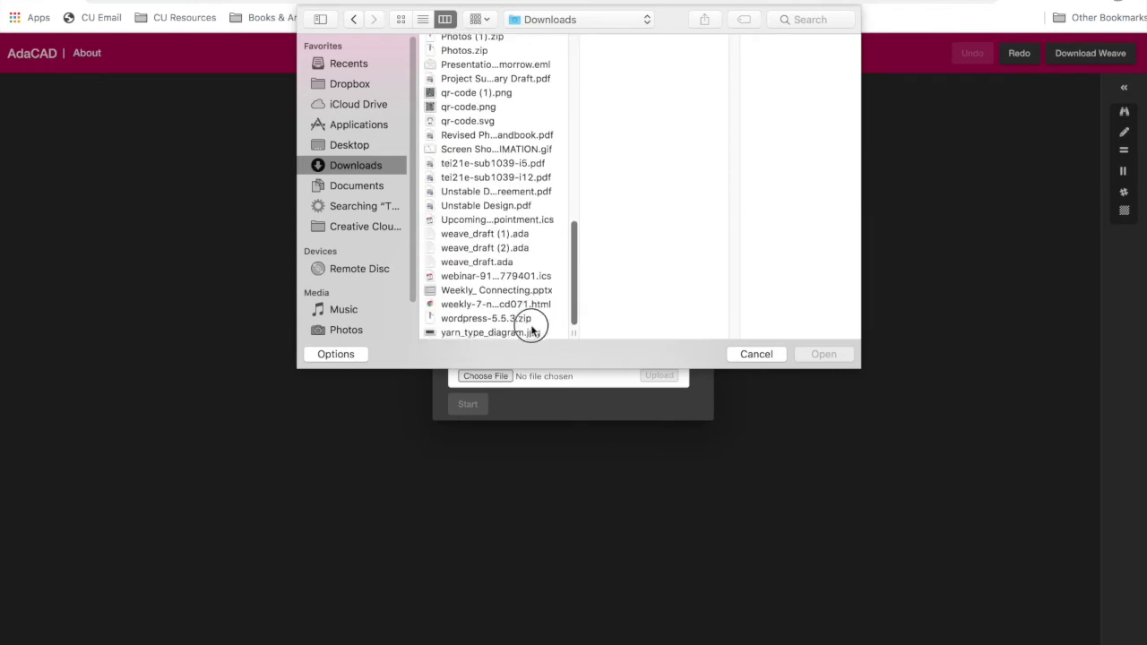
left_click(484, 248)
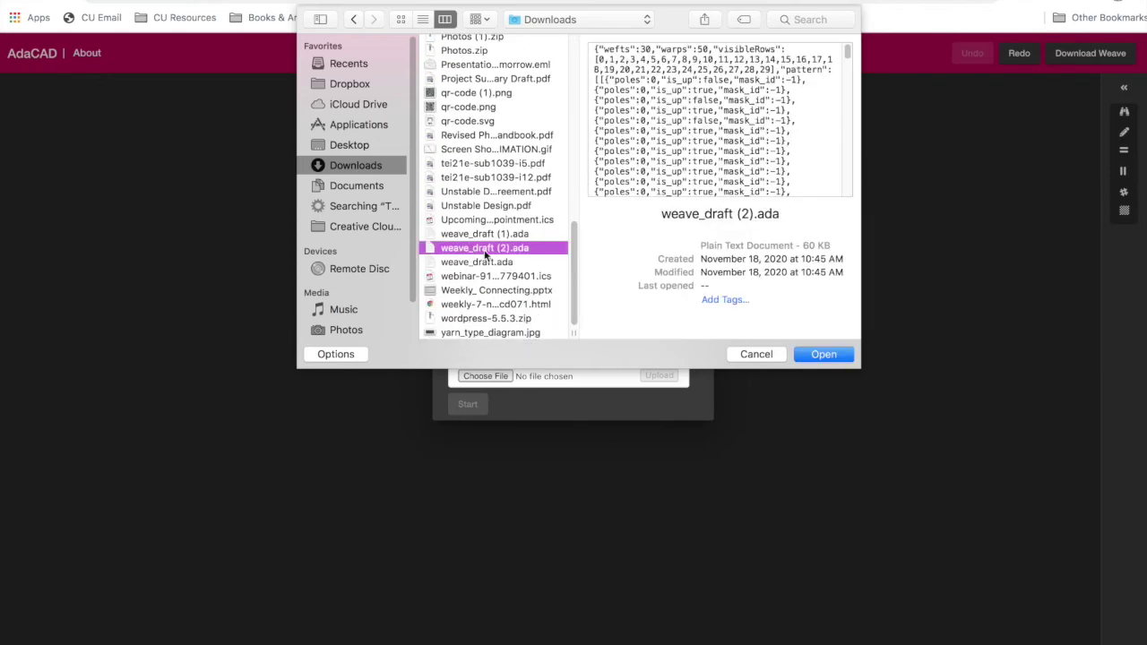
left_click(823, 355)
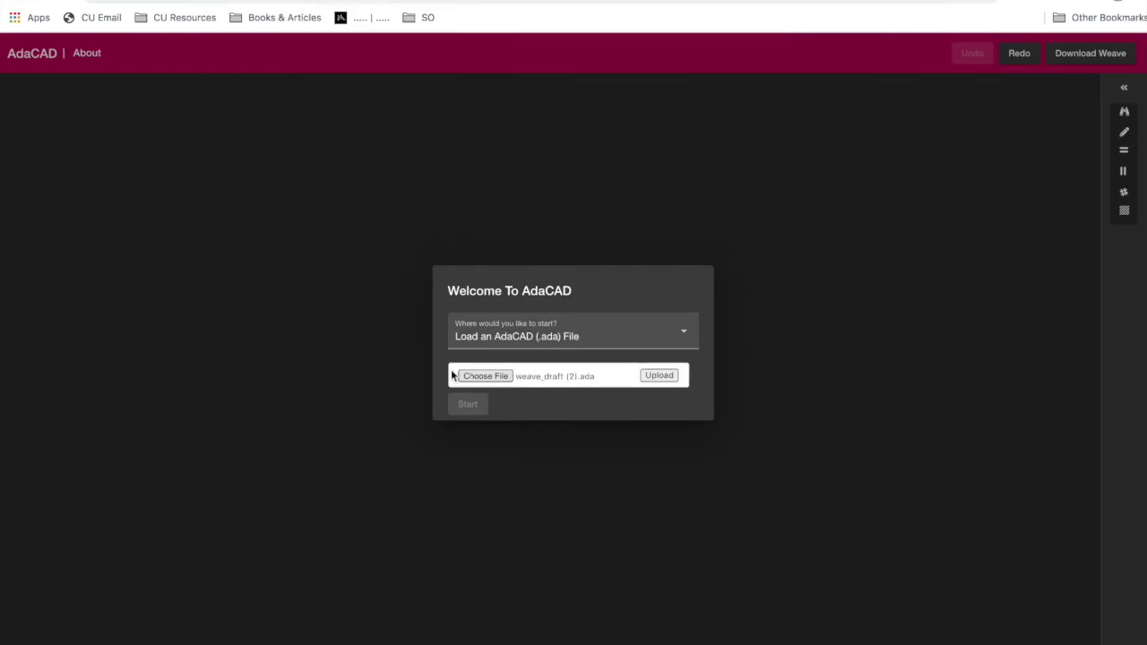
left_click(658, 380)
left_click(479, 405)
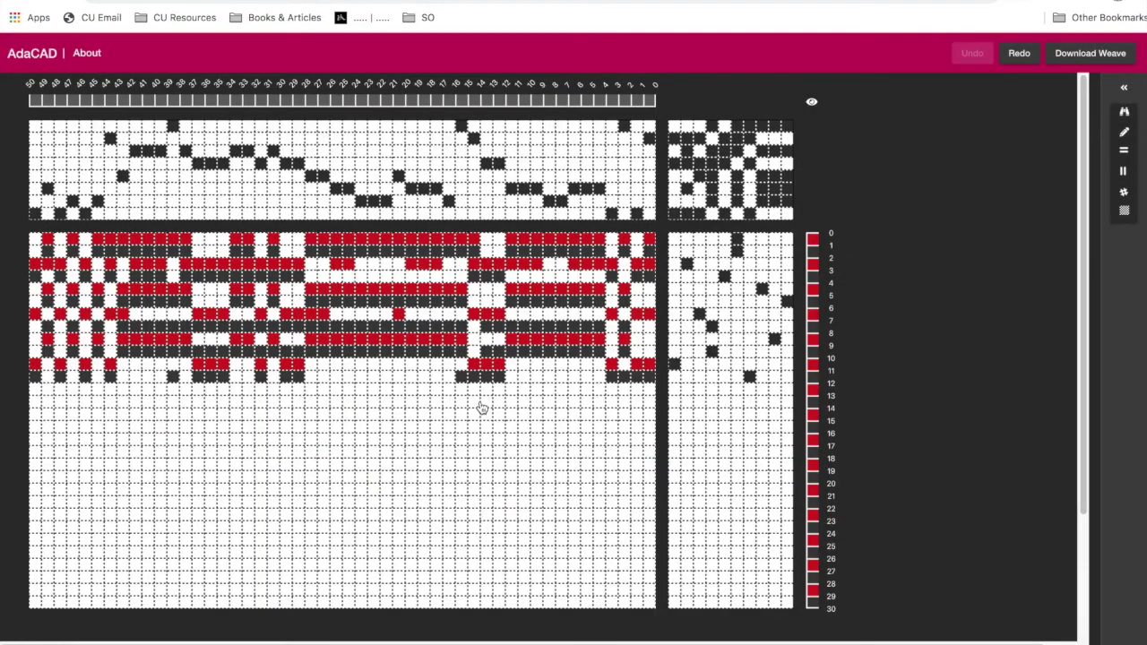